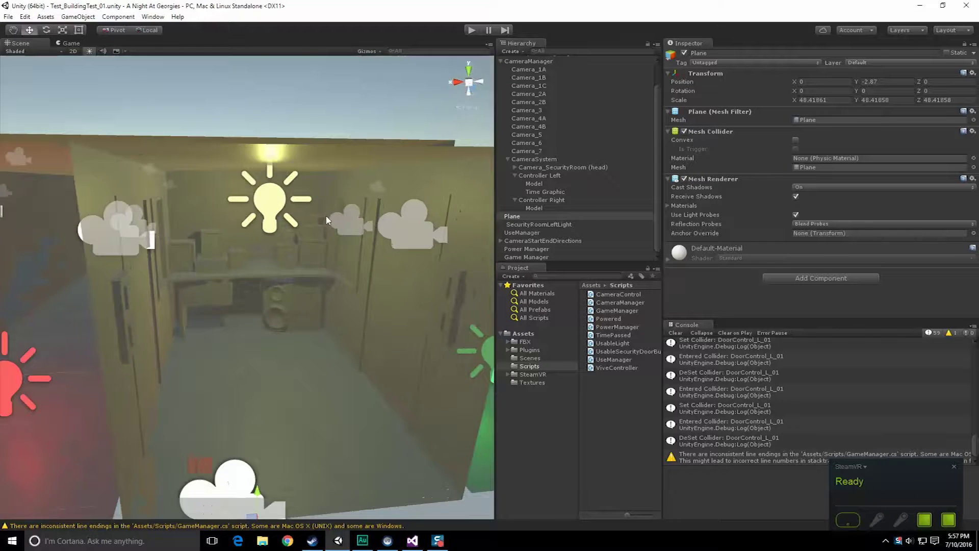
Inspect the security room in the scene and the Time Graphic text object under Controller Left.
scroll(329, 200, up, 4)
right_drag(329, 203, 335, 246)
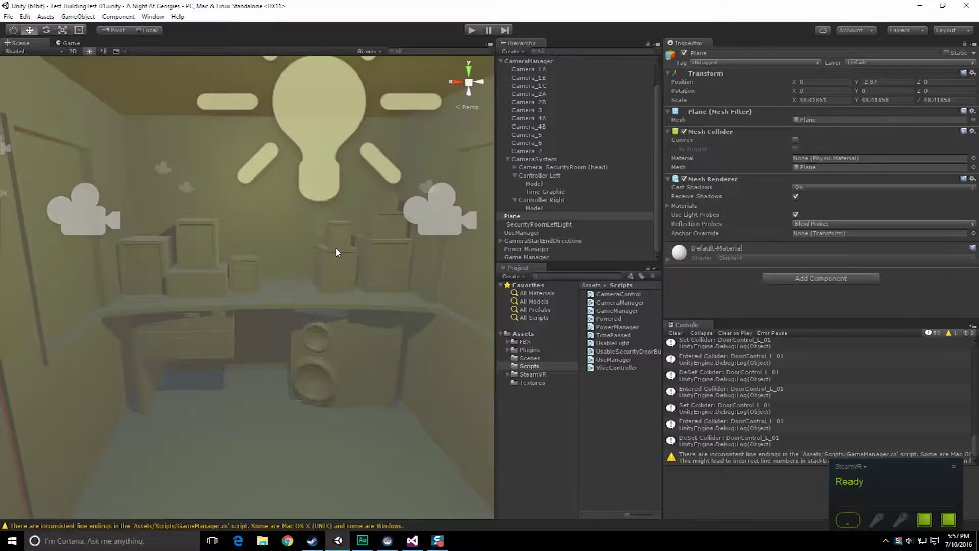
click(546, 192)
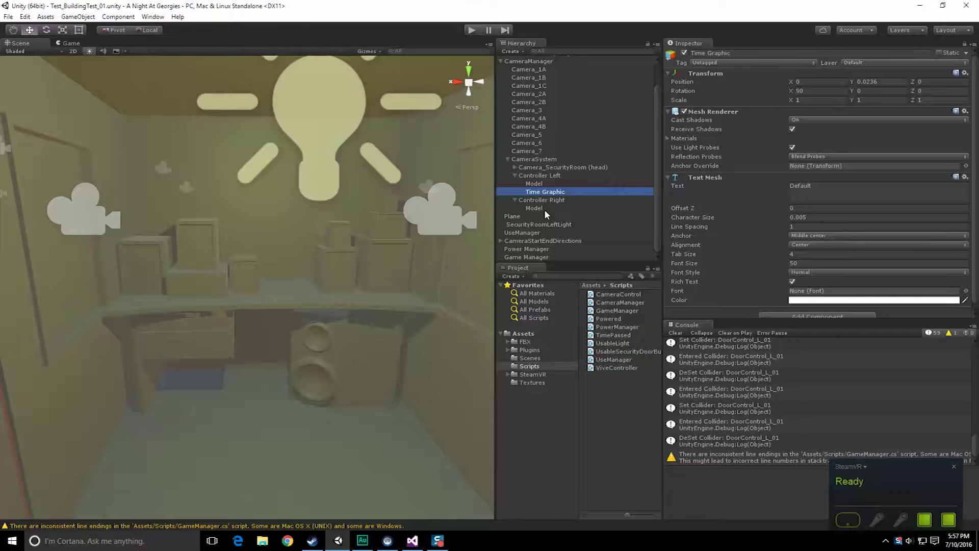
right_drag(362, 219, 356, 210)
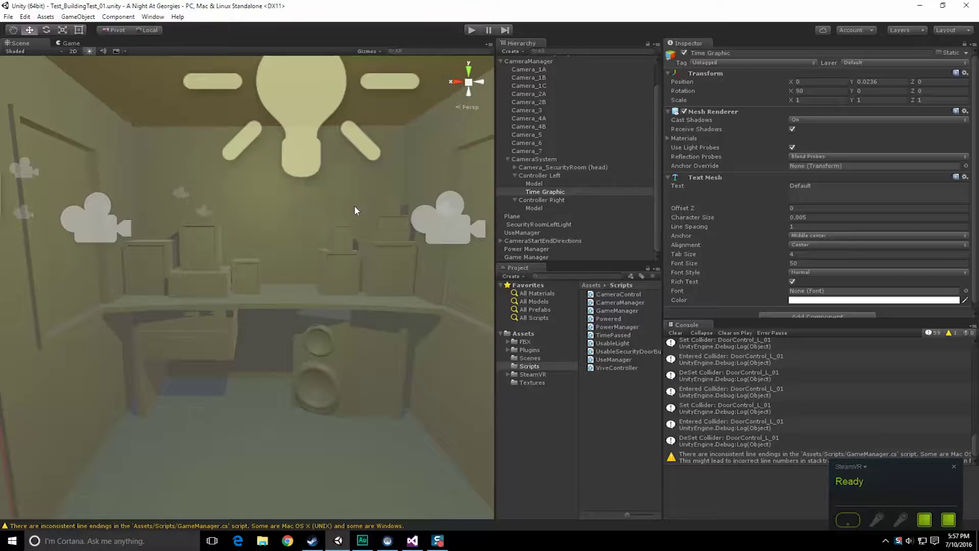
Launch Photoshop, and in Chrome search Google Images for "fnaf battery power" and open the Power Indicator image preview.
key(super)
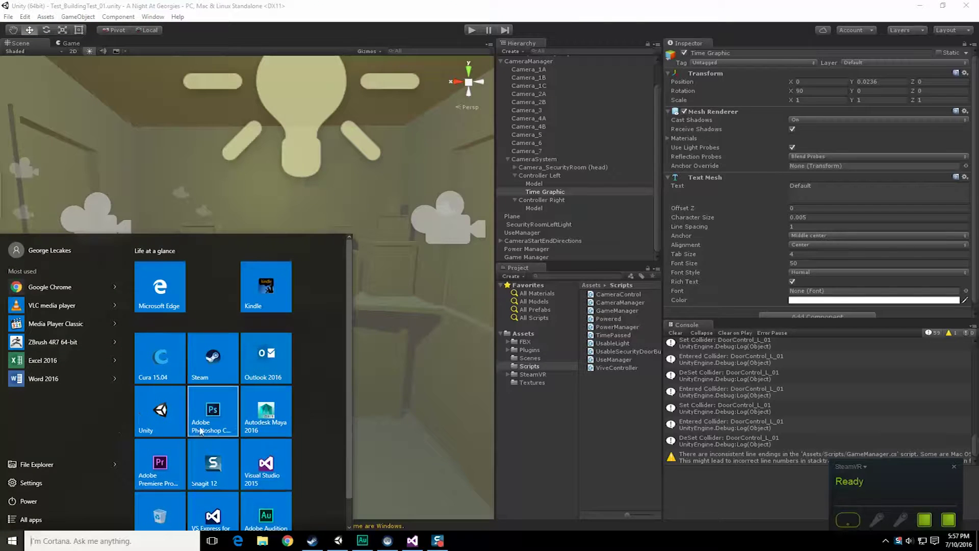
click(200, 431)
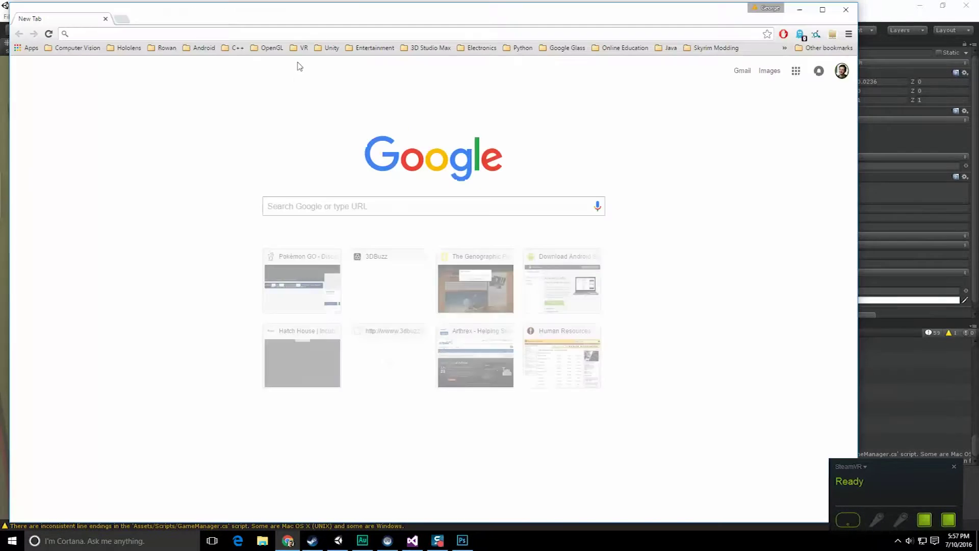
text(fnaf battery)
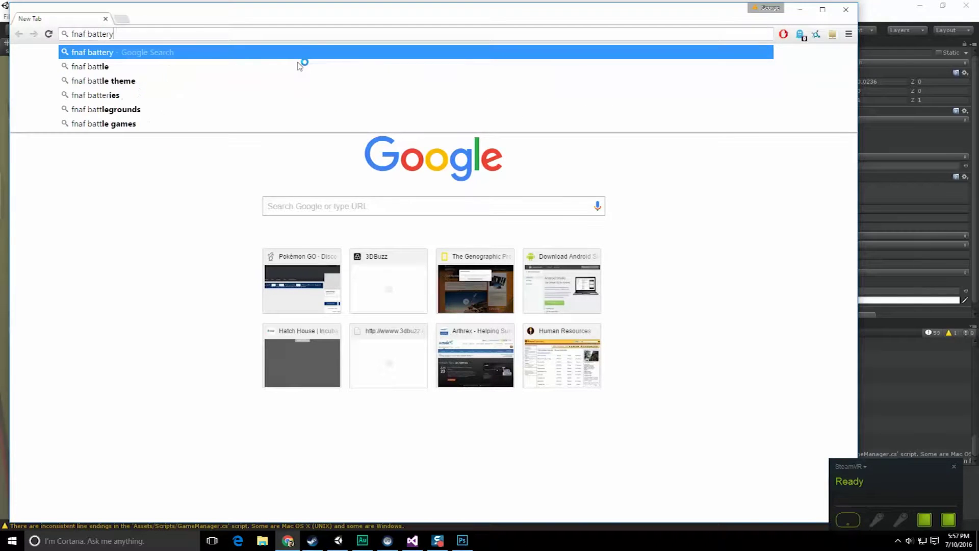
text( power)
key(Return)
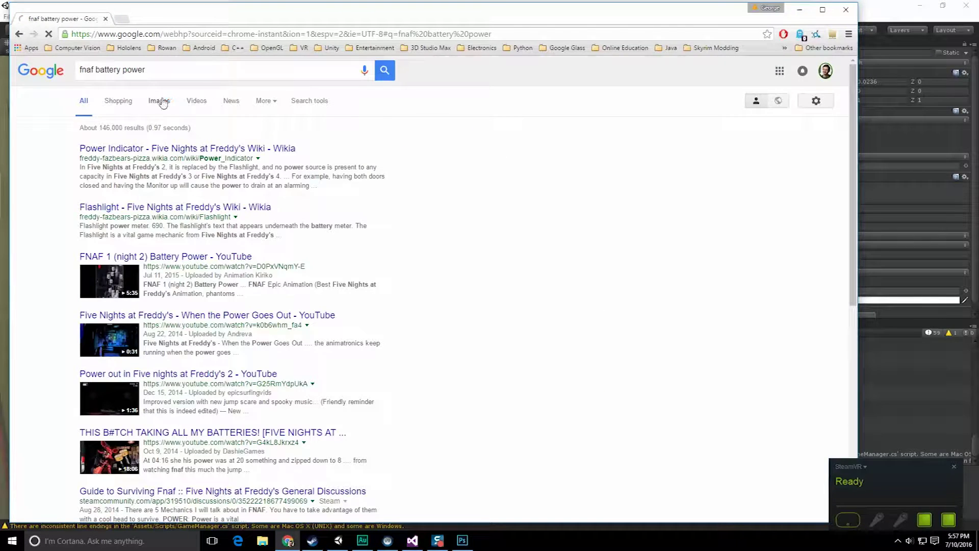
click(161, 102)
click(351, 173)
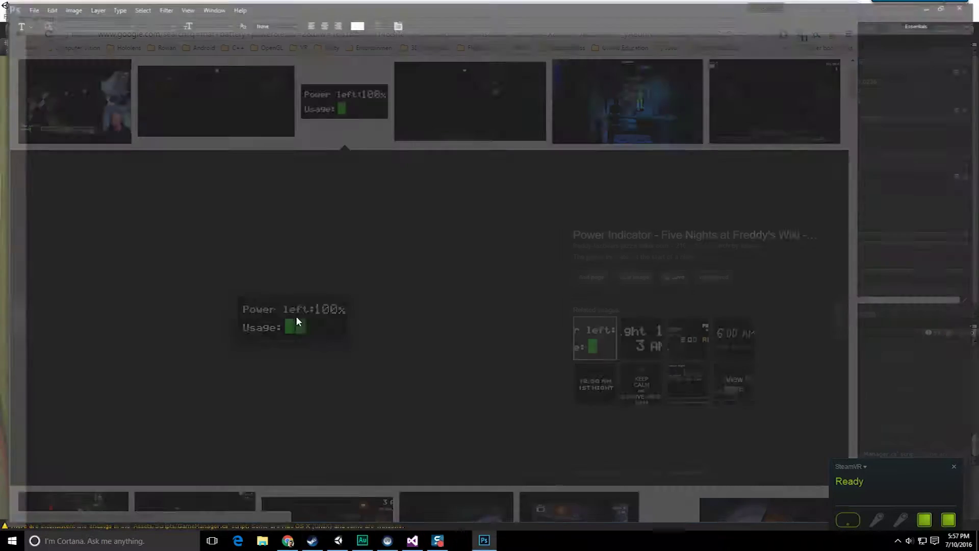
Examine the power-left and usage bar reference image in Chrome and return to Photoshop.
click(288, 541)
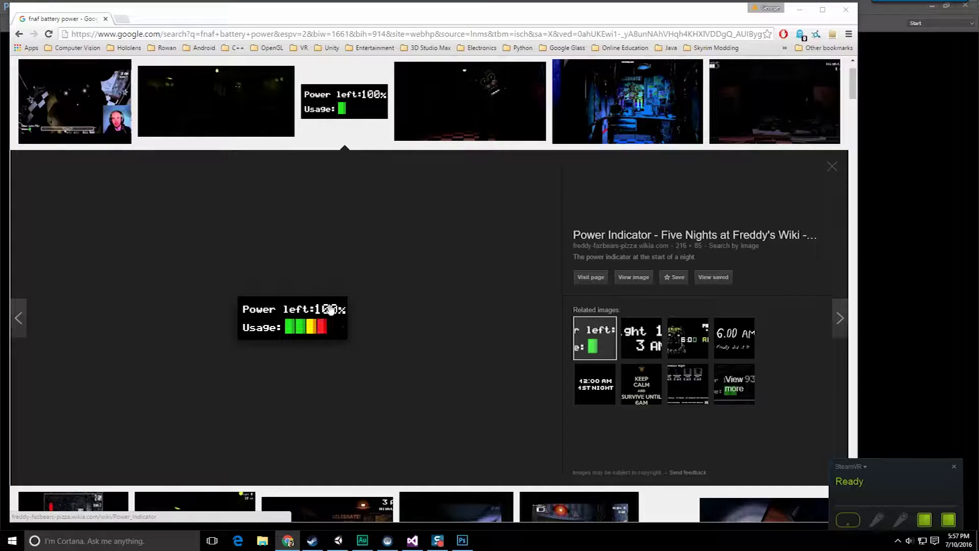
key(alt+Tab)
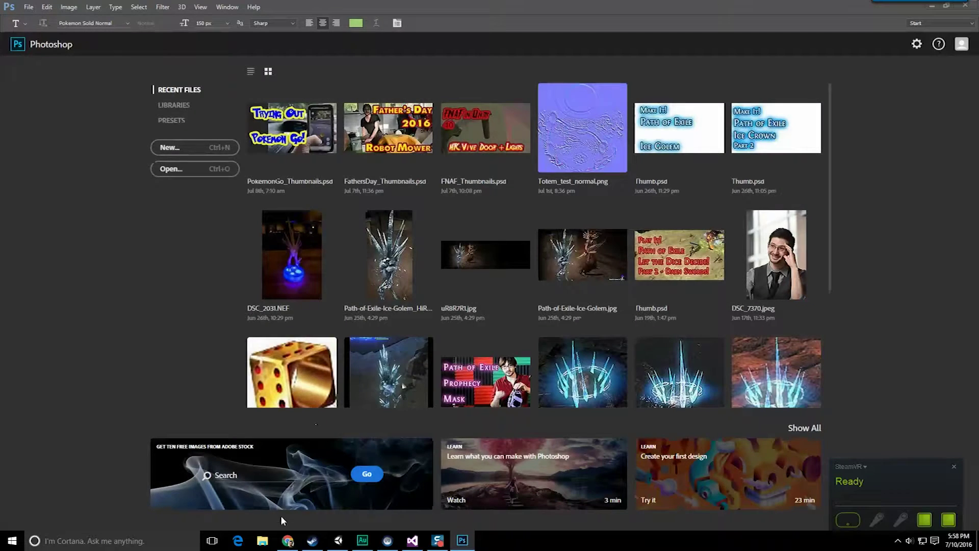
click(288, 540)
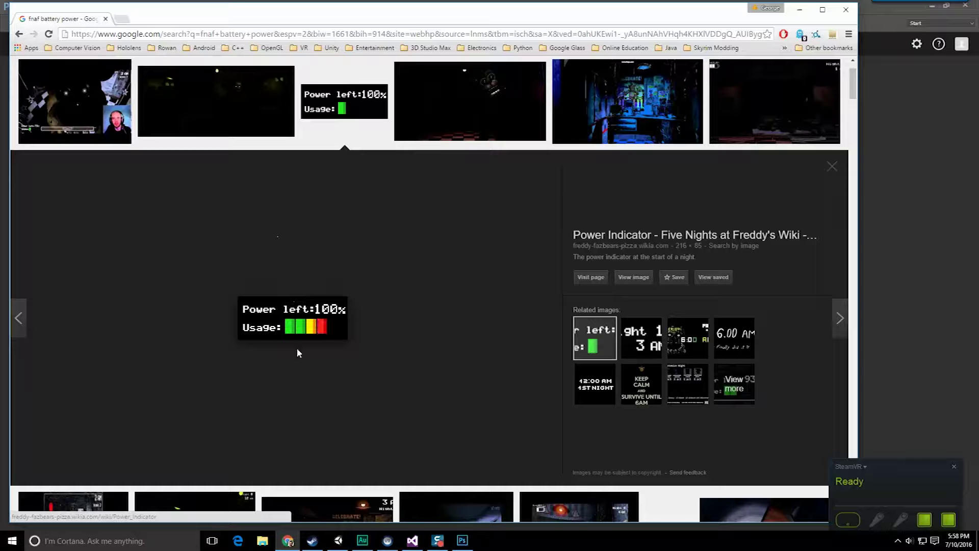
click(799, 10)
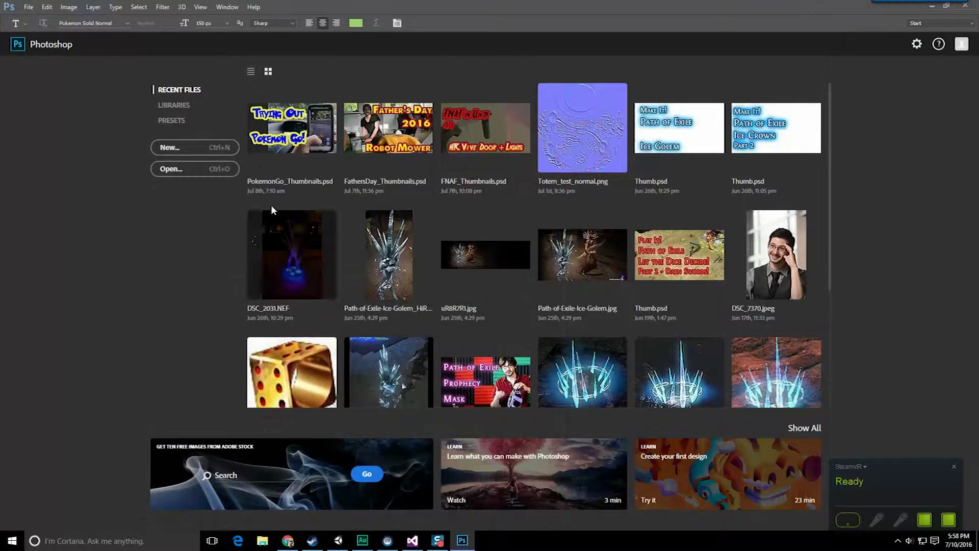
Create a new document 2048 pixels wide and 2048 pixels high.
click(180, 149)
double_click(647, 223)
text(2048)
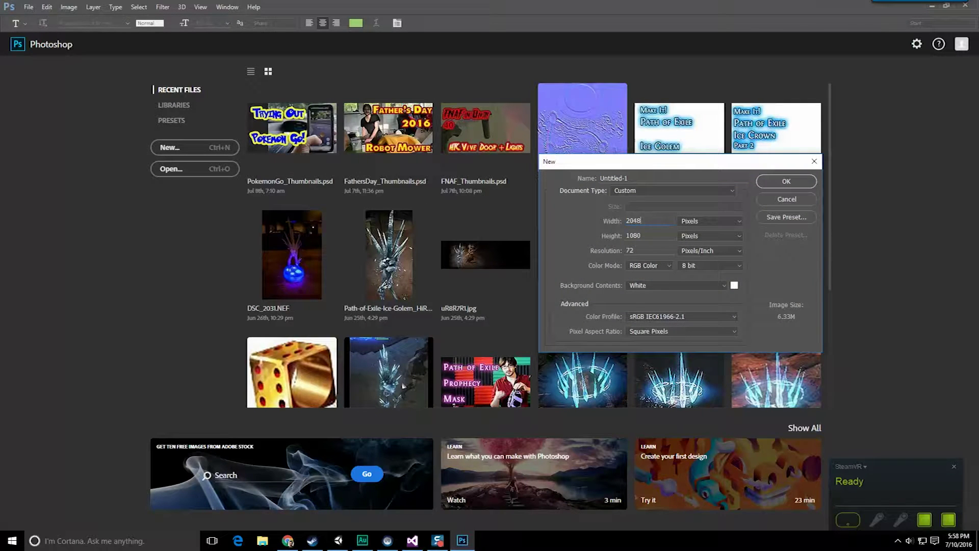
key(Tab)
text(2048)
key(Return)
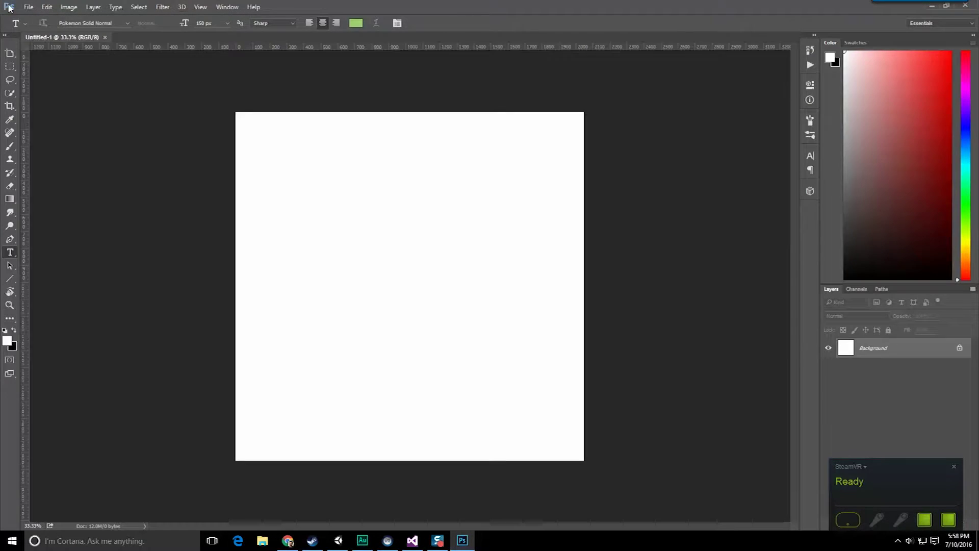
Save the document as UsageGauge in Photoshop format in the Reproduce It > FNAF > Photoshop folder.
click(29, 7)
click(69, 120)
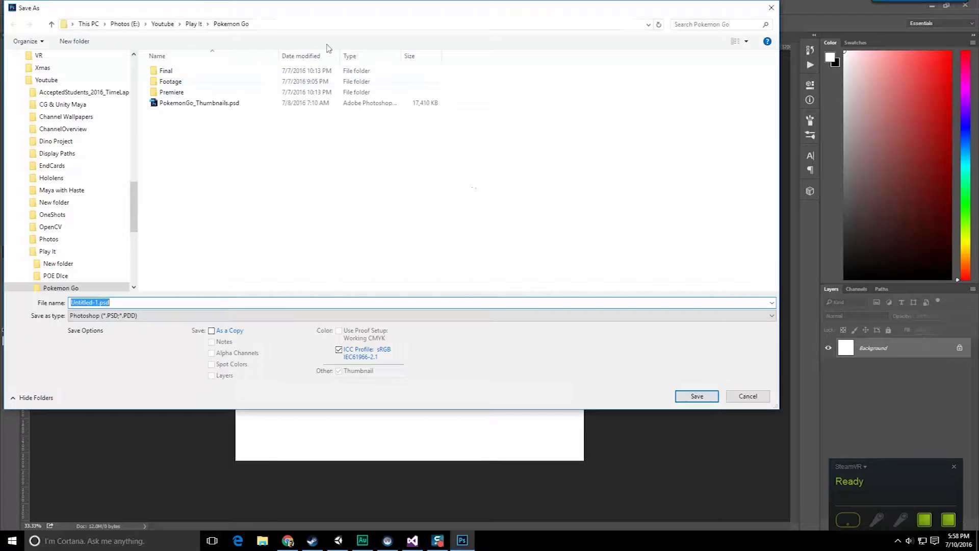
click(197, 55)
scroll(219, 250, down, 2)
click(220, 229)
double_click(220, 231)
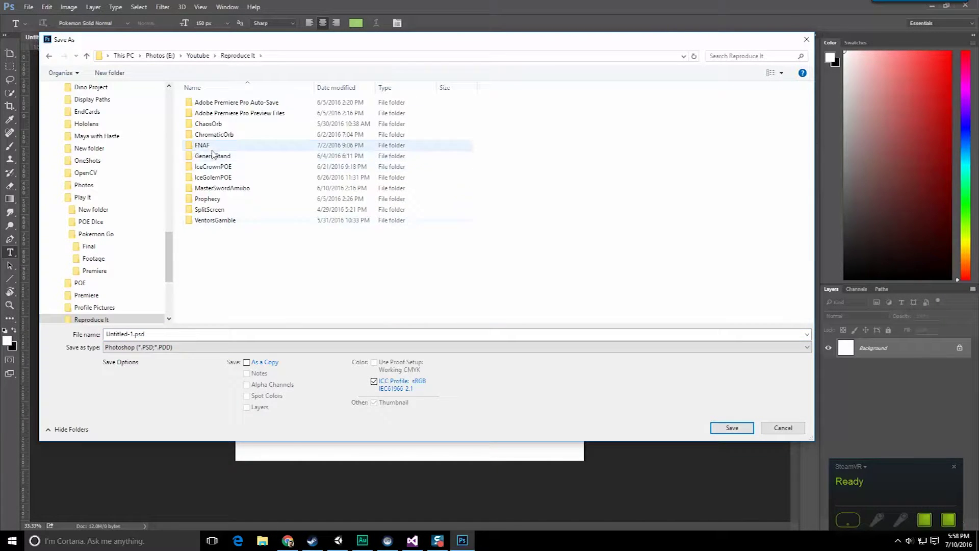
double_click(219, 145)
double_click(219, 209)
click(167, 334)
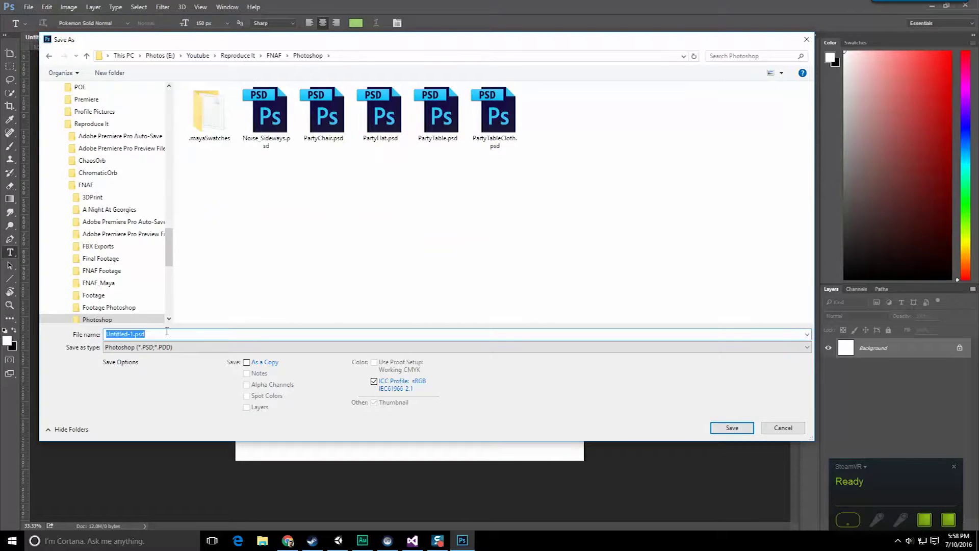
text(UsageGauge)
key(Return)
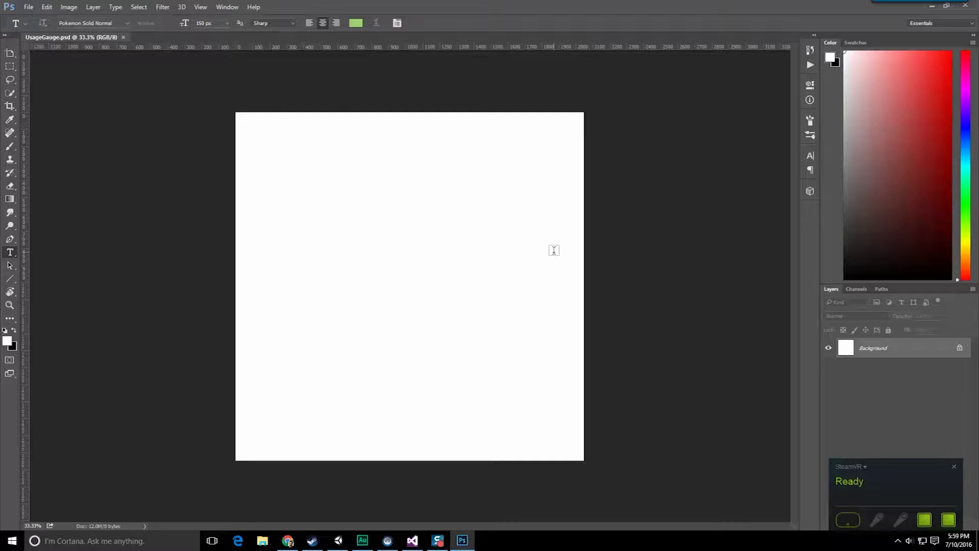
Show the canvas grid and set the foreground colour to a fully saturated bright green.
key(ctrl+apostrophe)
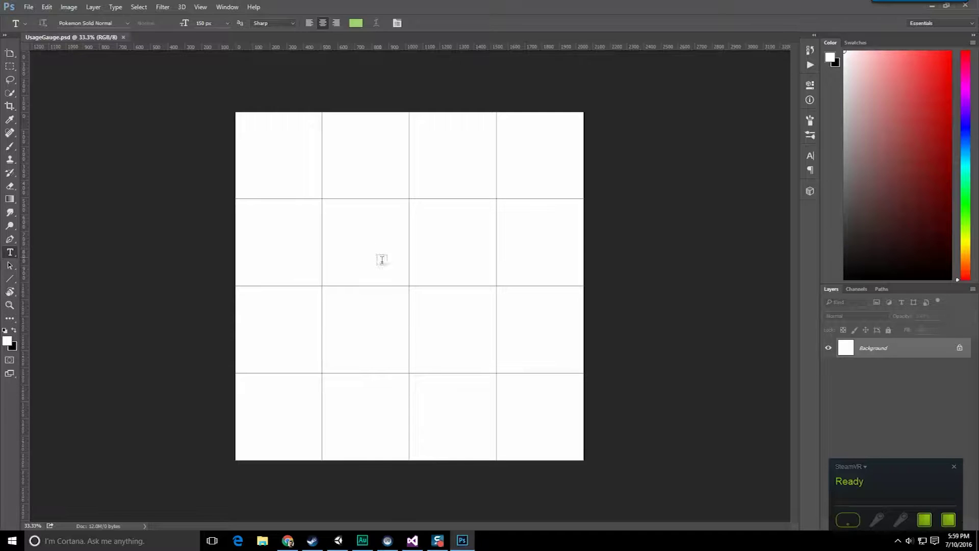
click(14, 330)
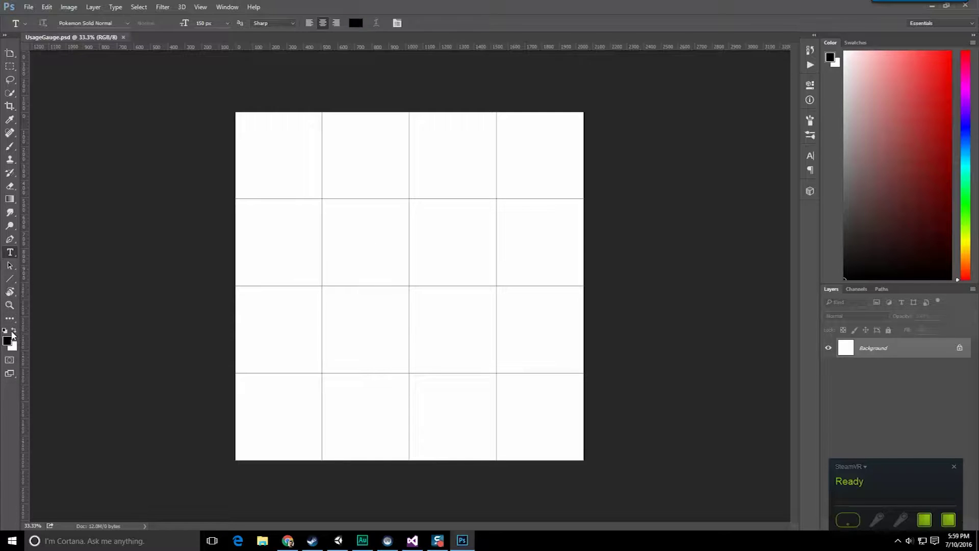
click(14, 330)
click(14, 330)
click(7, 340)
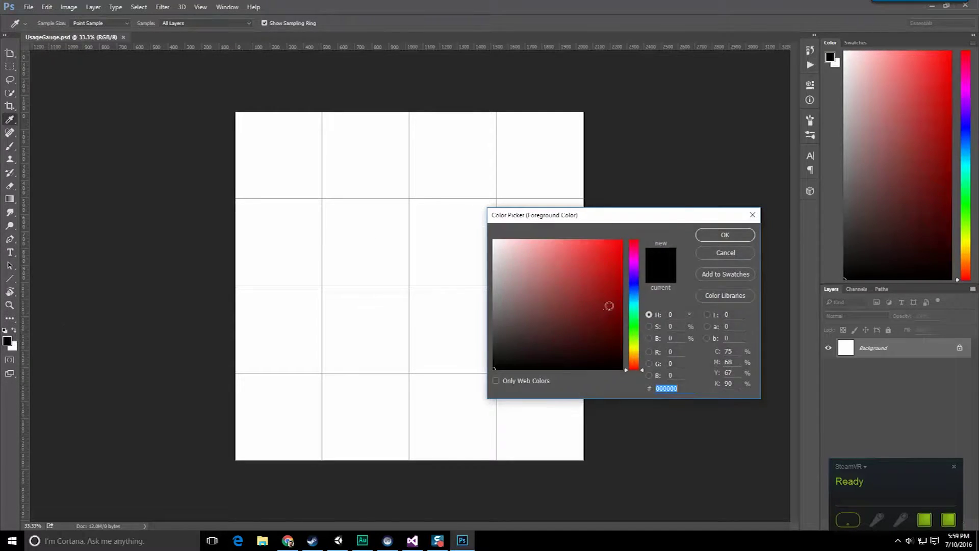
click(635, 326)
click(621, 240)
click(725, 235)
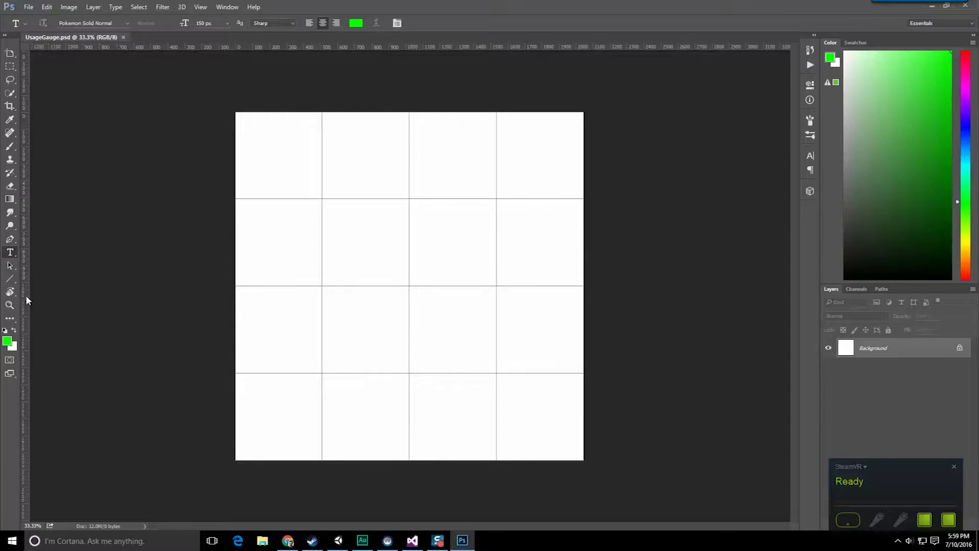
Make a rectangular marquee selection one grid cell wide and two cells high, covering the second column's middle two rows.
click(13, 67)
click(41, 68)
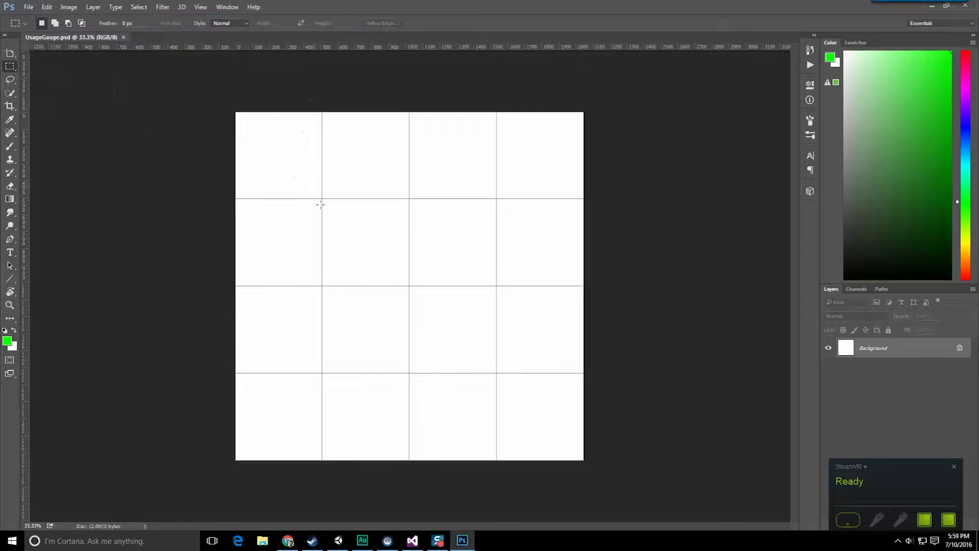
drag(235, 110, 323, 286)
click(337, 207)
drag(322, 199, 409, 372)
Smooth the rectangular selection with a sample radius of 10 pixels.
click(140, 8)
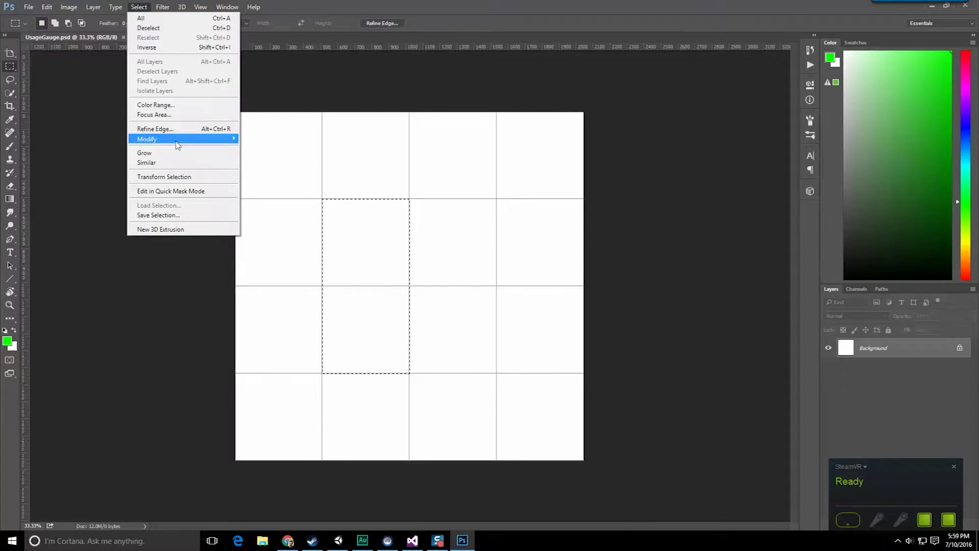
mouse_move(168, 139)
click(275, 149)
click(543, 181)
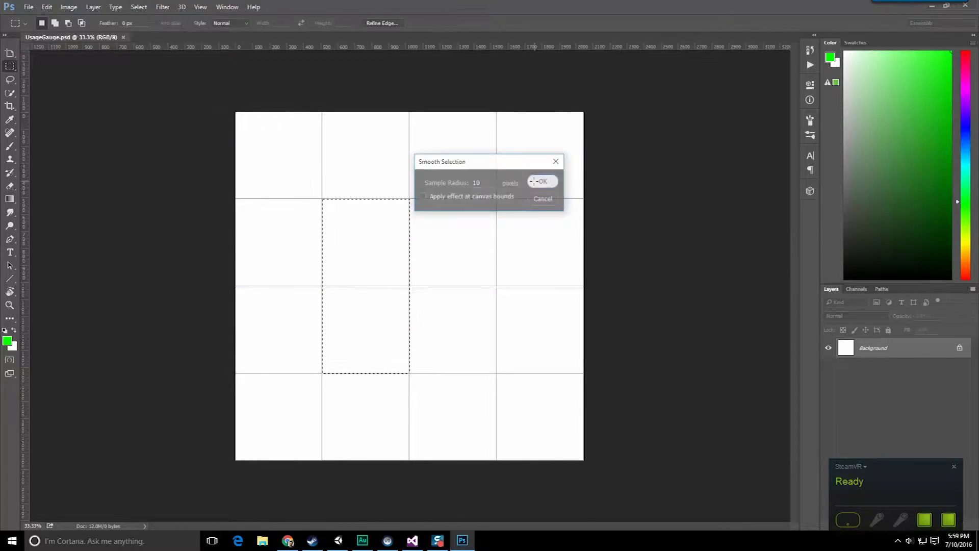
Contract the selection slightly inside the grid lines and smooth its corners again.
click(140, 7)
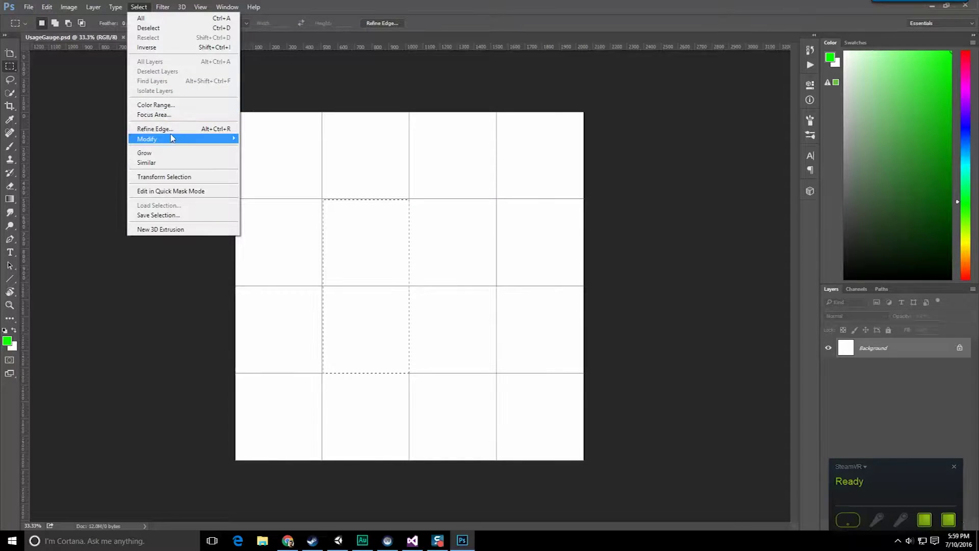
mouse_move(173, 139)
click(279, 170)
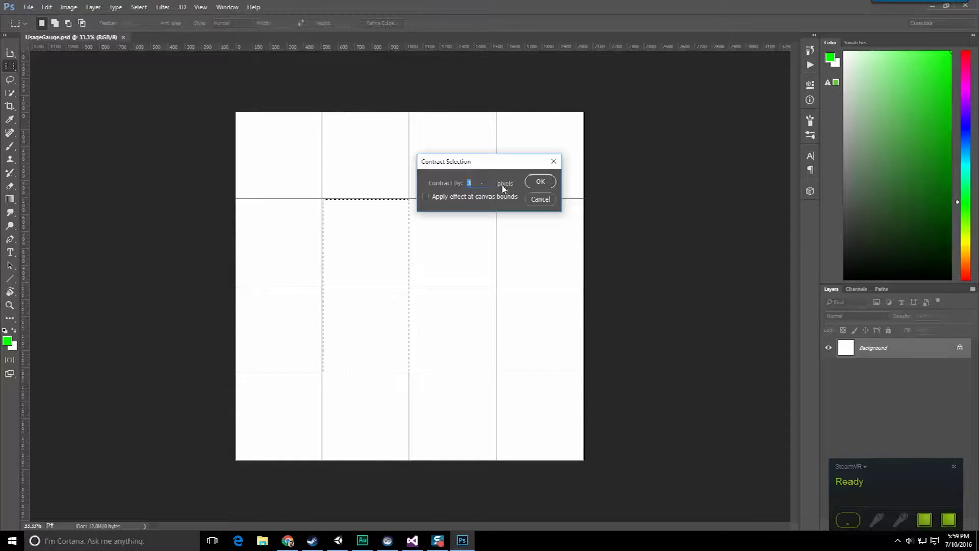
key(Return)
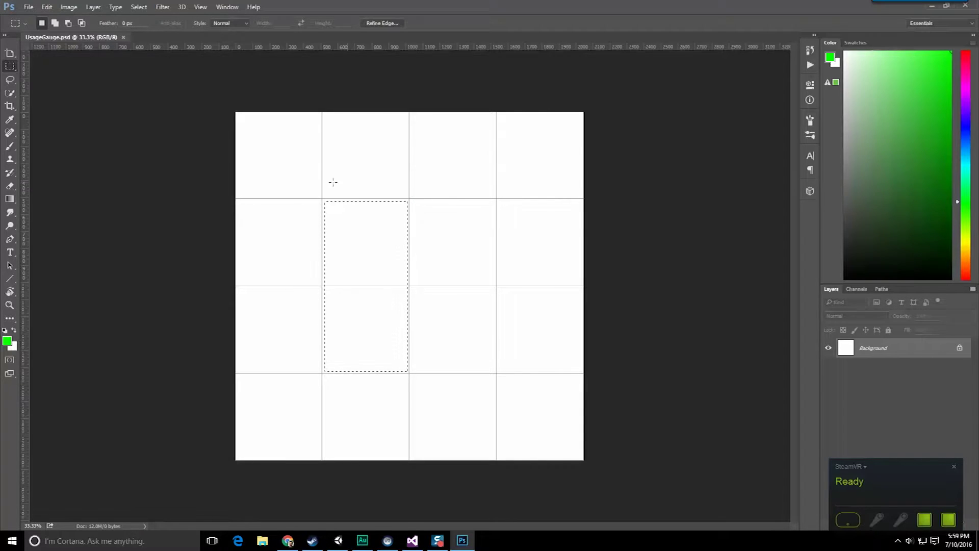
click(139, 7)
mouse_move(176, 147)
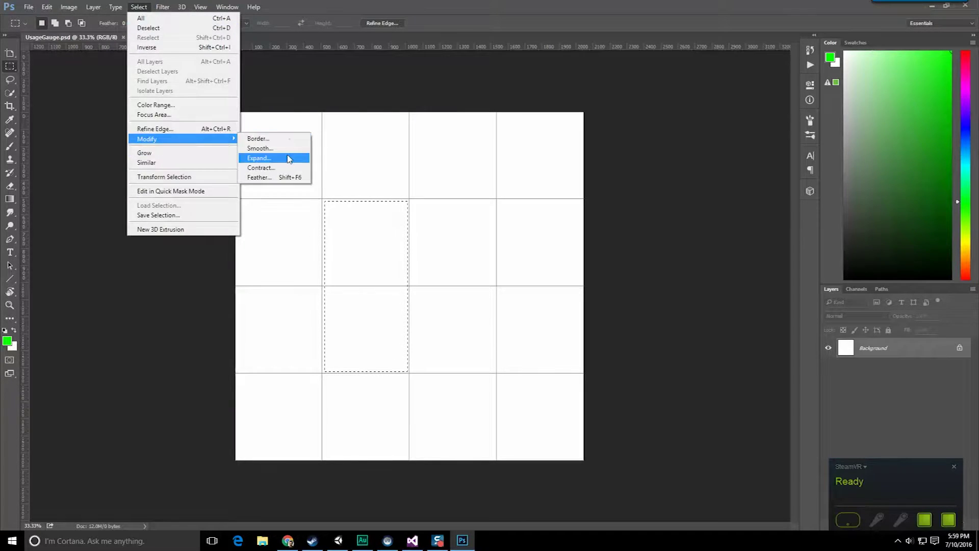
click(283, 148)
click(549, 181)
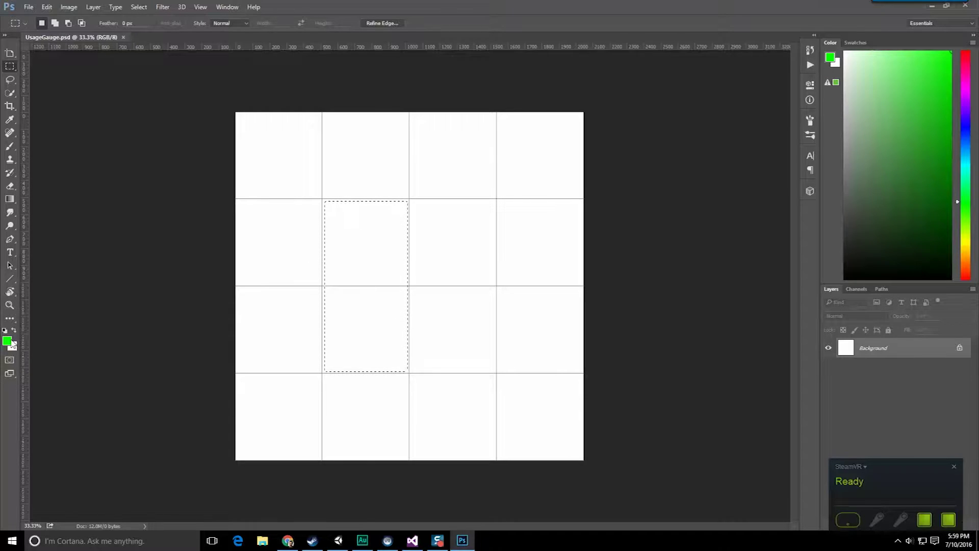
Add a new layer above the background and fill the selection with the green foreground colour at 100% opacity.
click(952, 466)
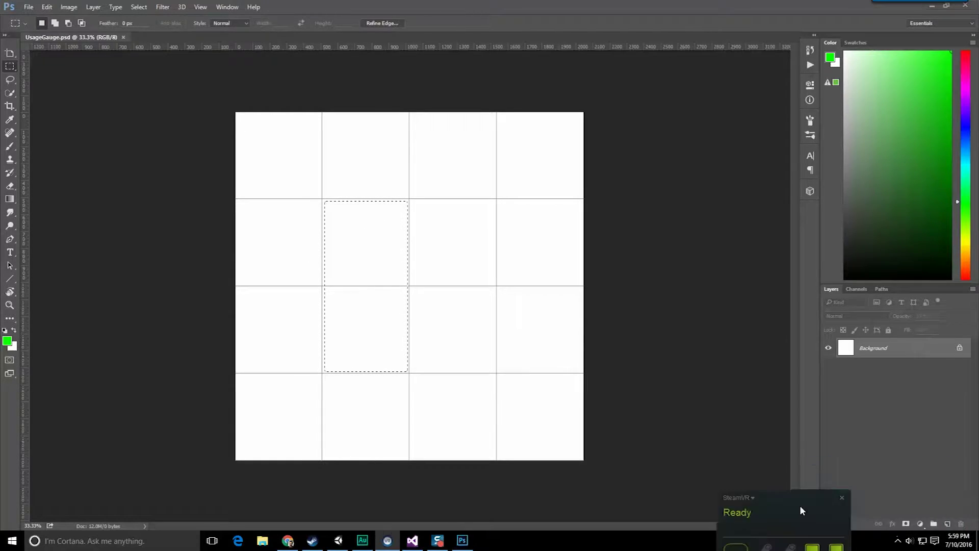
click(947, 524)
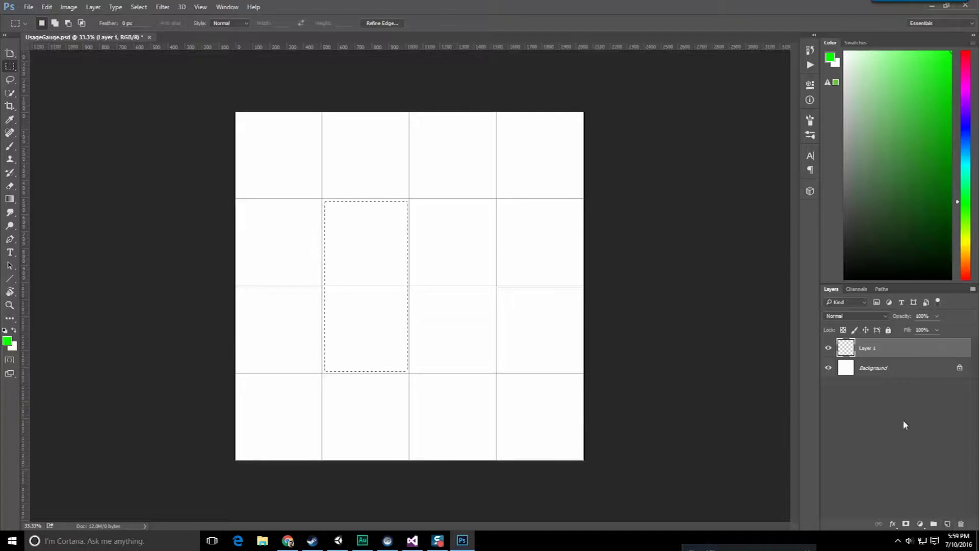
key(shift+F5)
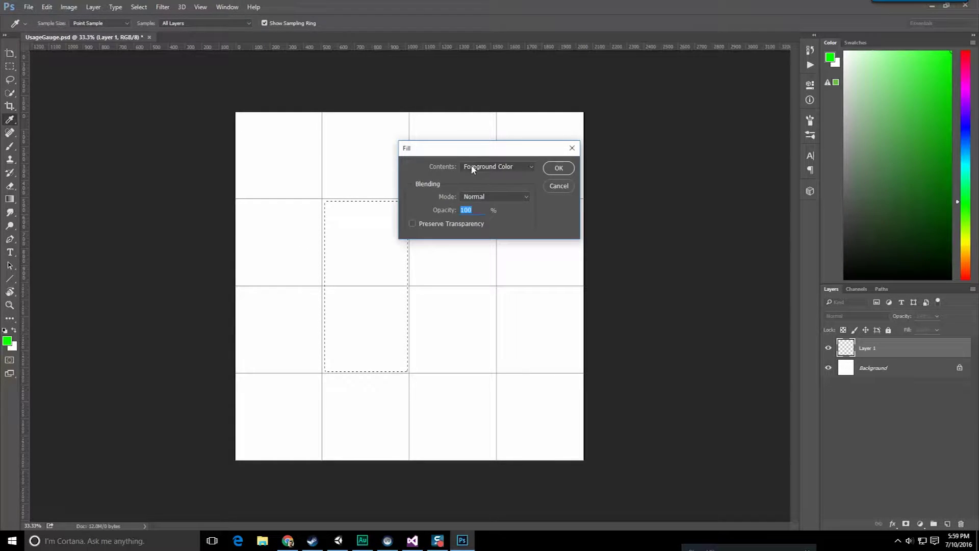
key(Return)
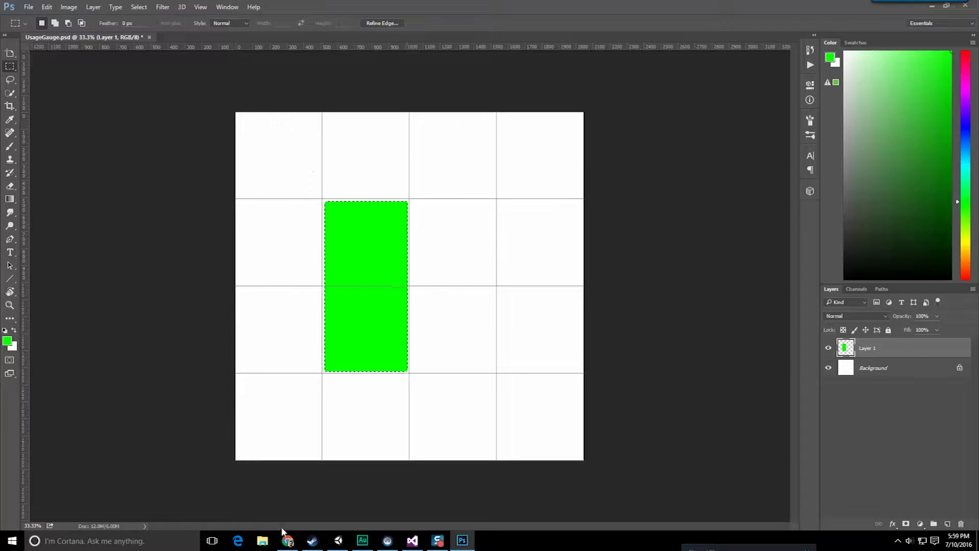
Switch to Chrome to check the Five Nights at Freddy's power indicator reference image, and return to Photoshop.
click(287, 539)
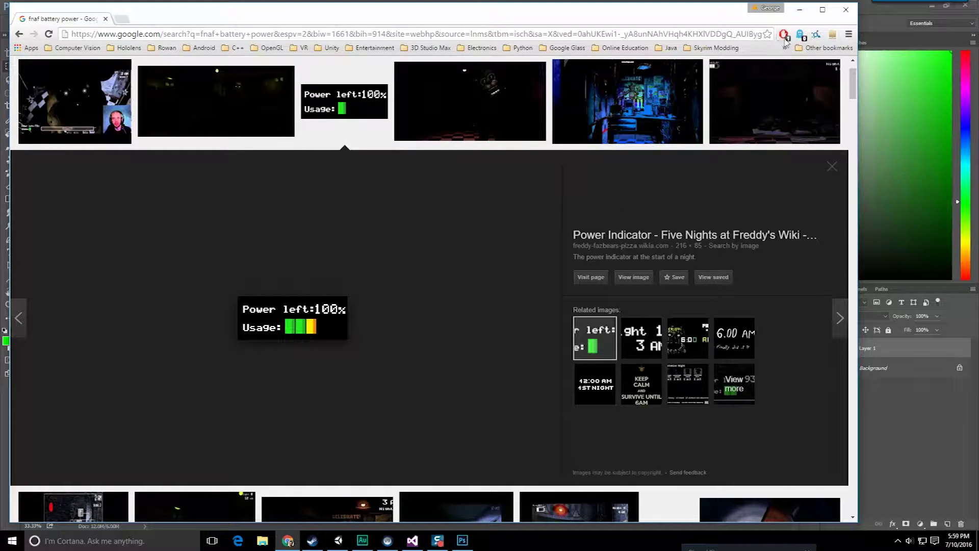
click(799, 9)
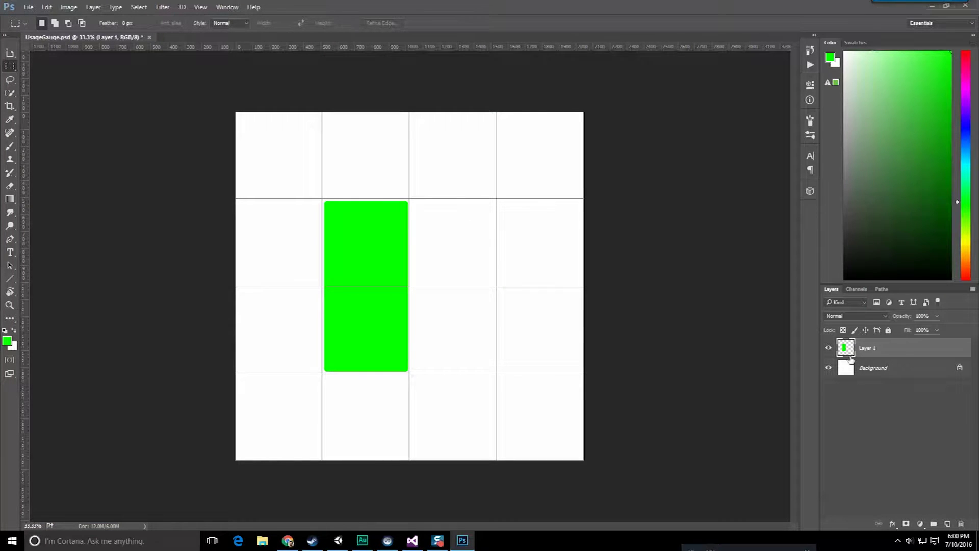
double_click(908, 348)
click(647, 137)
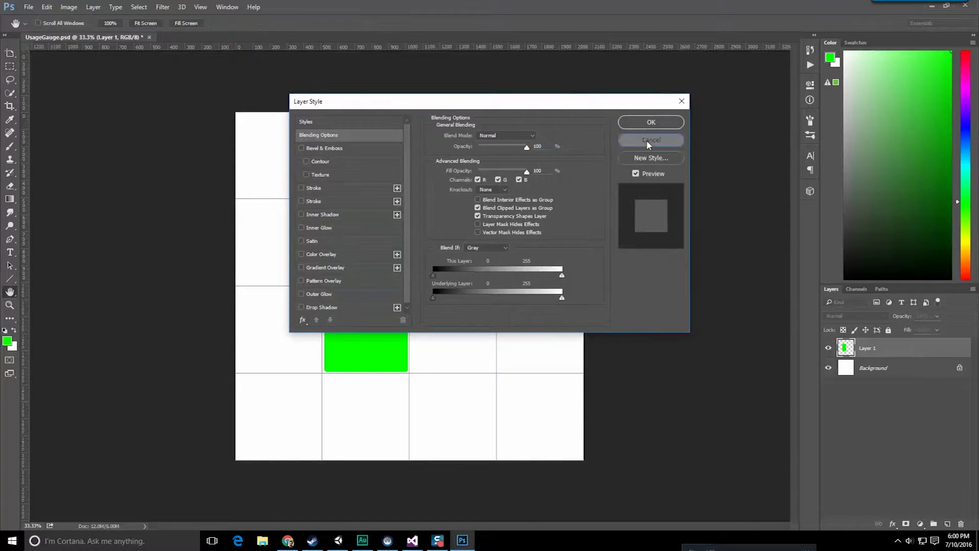
Load the green bar as a selection and subtract its left part, leaving a narrow full-height strip along its right edge.
ctrl+click(846, 348)
alt+drag(277, 148, 393, 456)
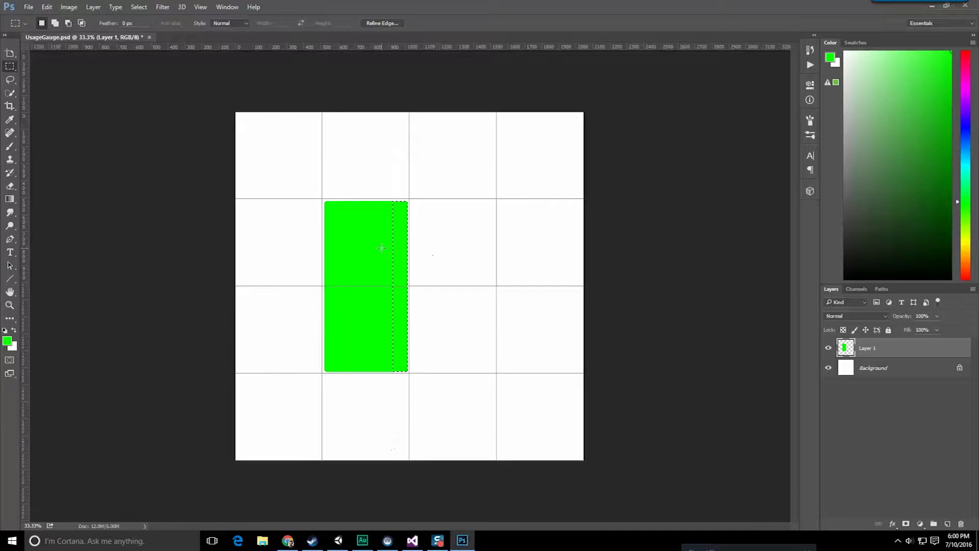
key(shift+F5)
click(559, 185)
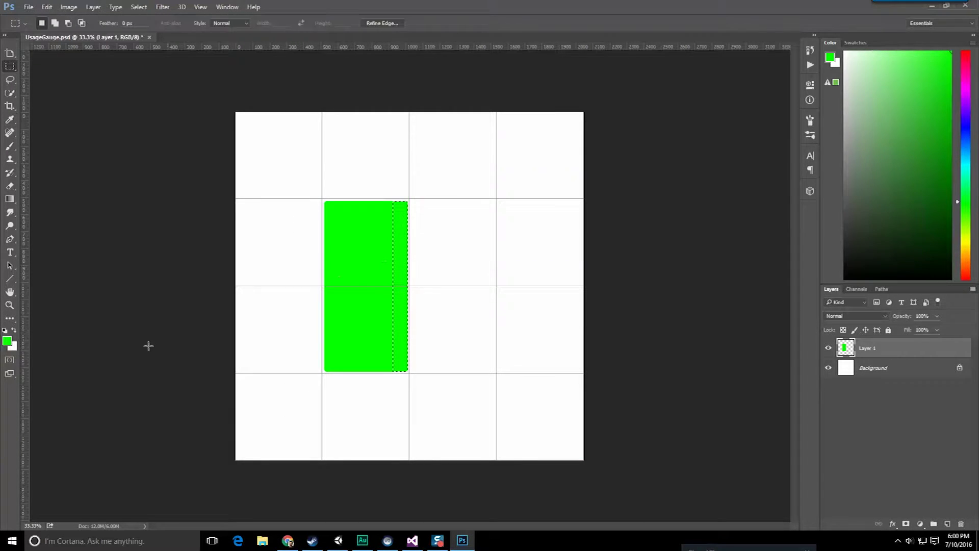
Set the foreground colour to dark green 025500 and fill the selected strip with it.
click(8, 343)
text(025500)
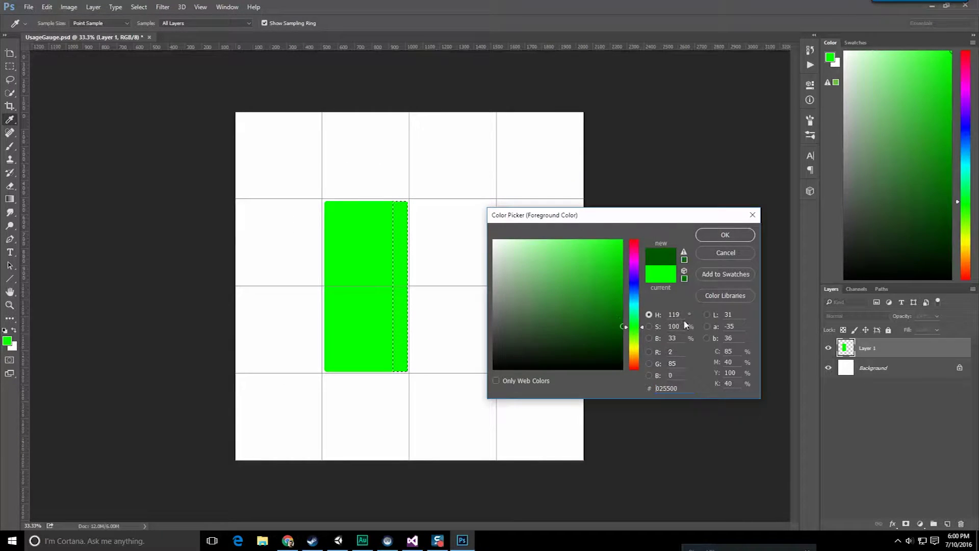
click(726, 236)
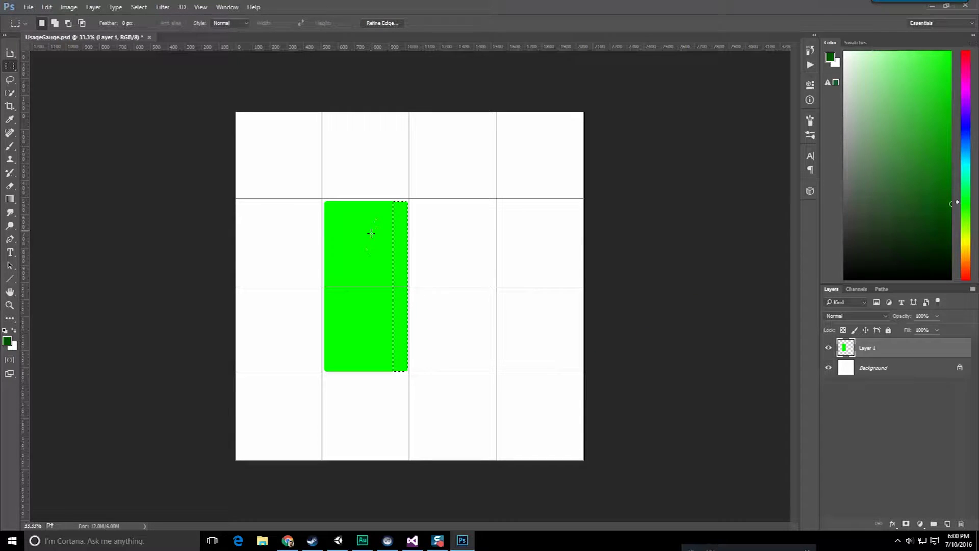
key(shift+F5)
key(Return)
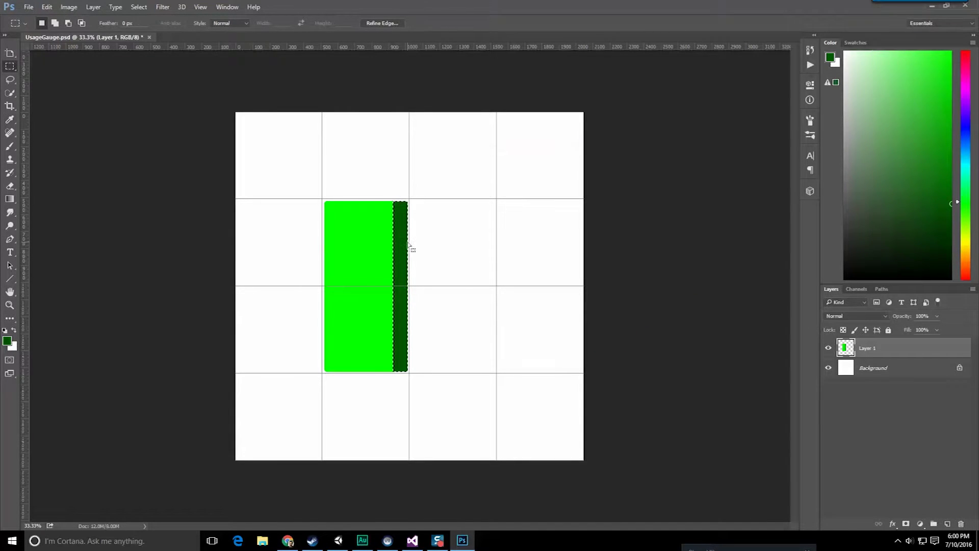
Pick a medium green foreground colour, refill the strip on the bar's right edge with it, and deselect.
key(ctrl+d)
key(ctrl+z)
click(7, 340)
click(621, 301)
click(725, 234)
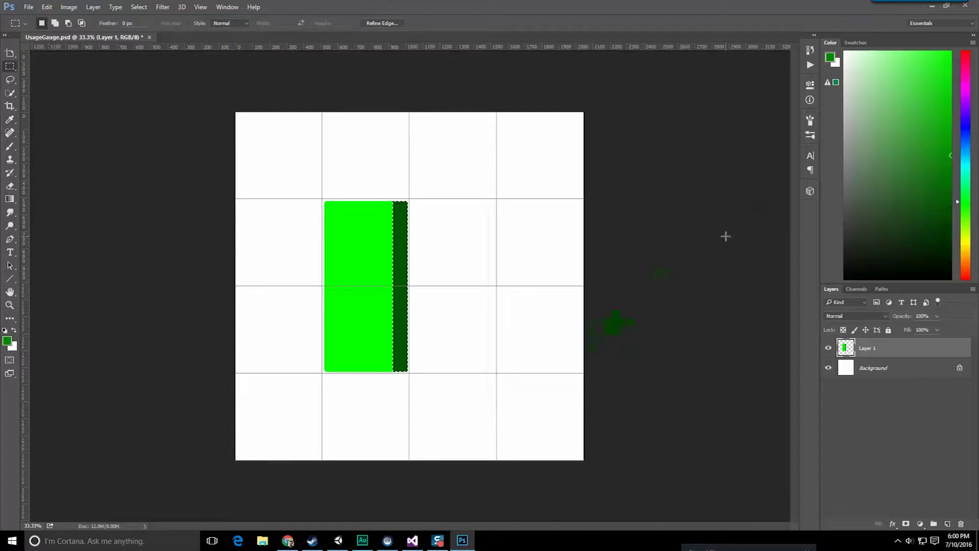
key(shift+F5)
key(Return)
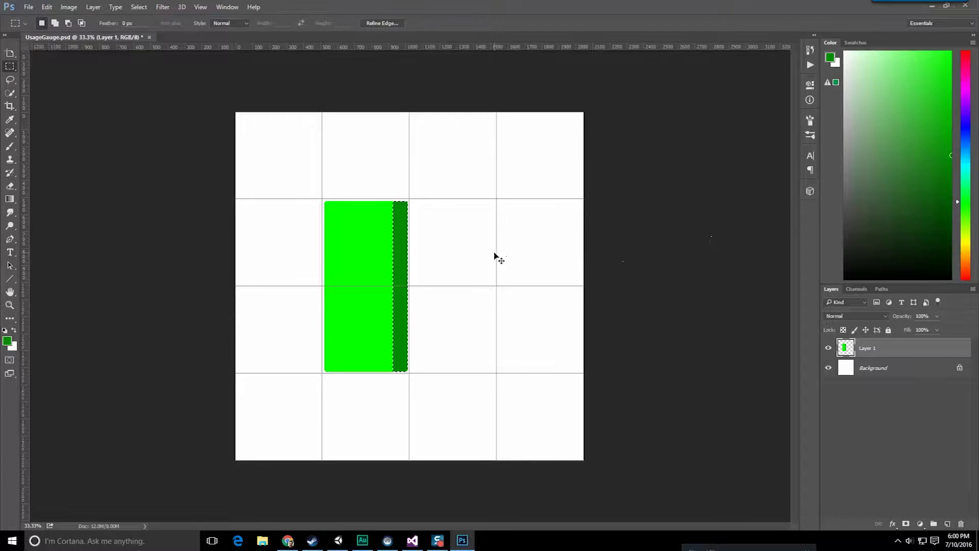
key(ctrl+d)
right_click(10, 53)
click(29, 55)
drag(367, 286, 299, 217)
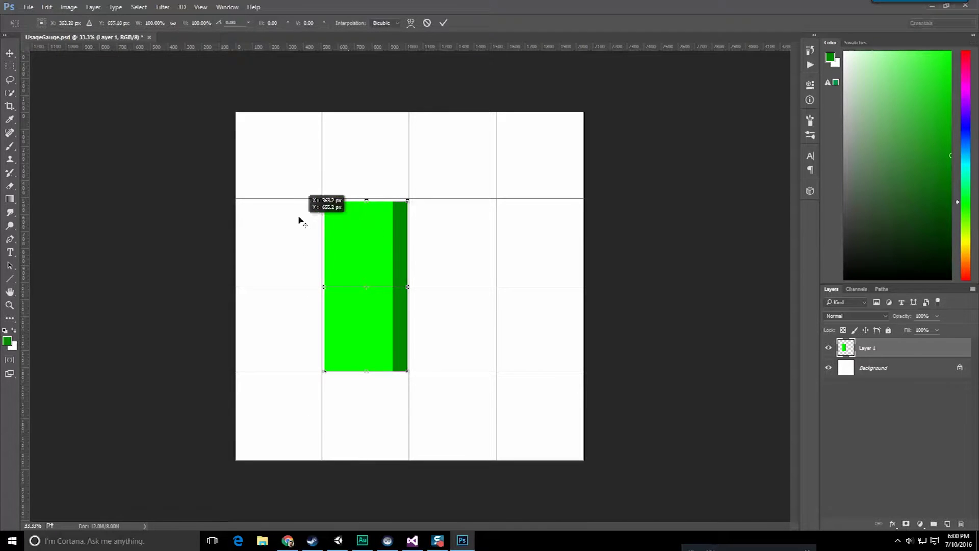
drag(360, 245, 275, 160)
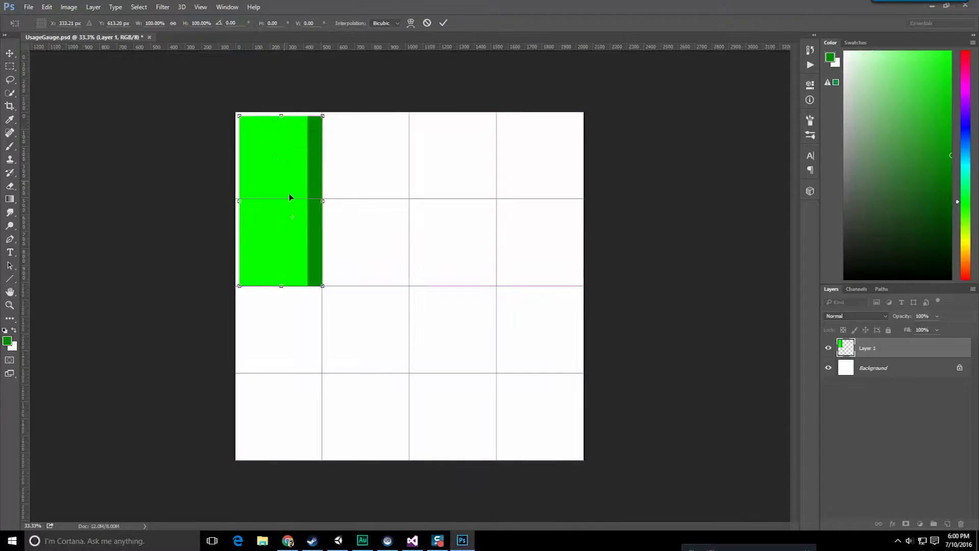
drag(290, 197, 292, 184)
click(46, 7)
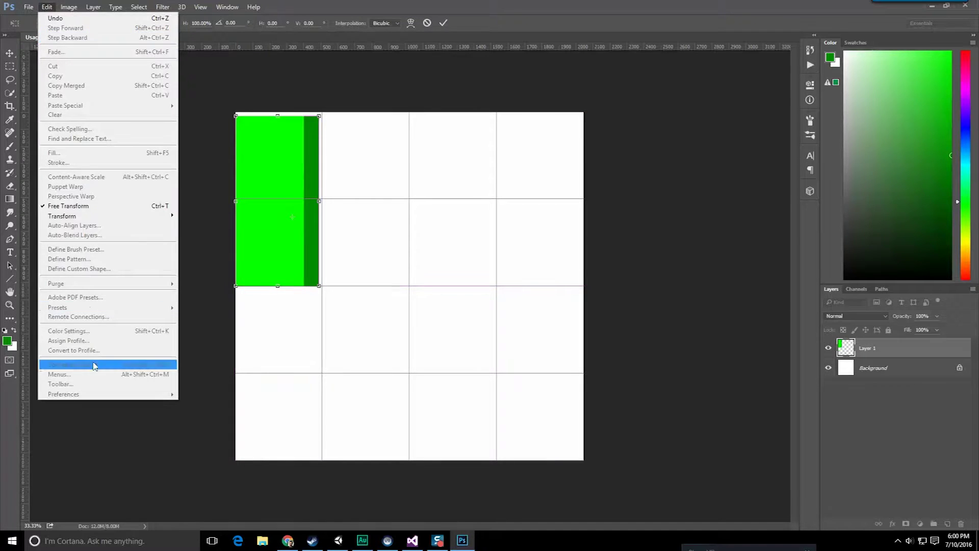
click(94, 364)
click(542, 200)
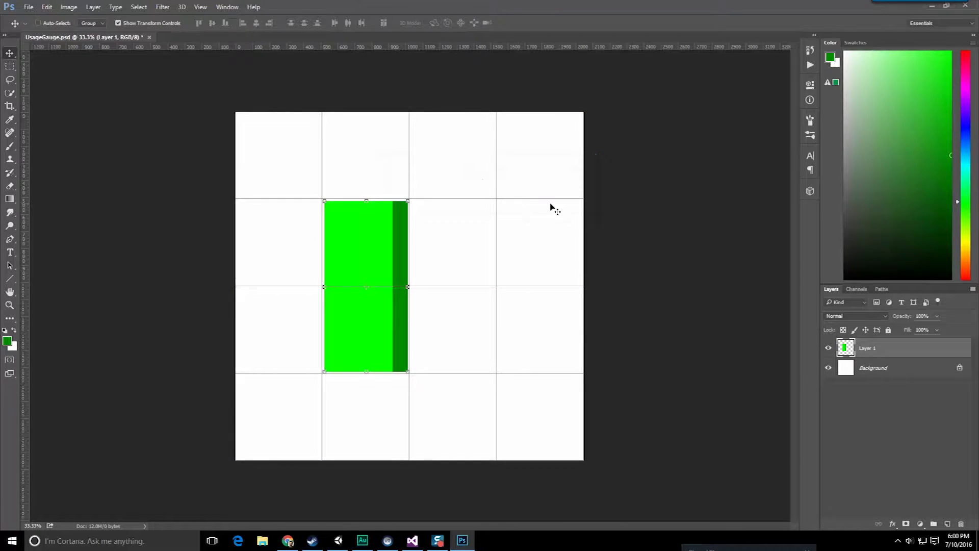
Set the grid subdivisions to 2 in the Guides, Grid & Slices preferences.
click(47, 6)
mouse_move(102, 393)
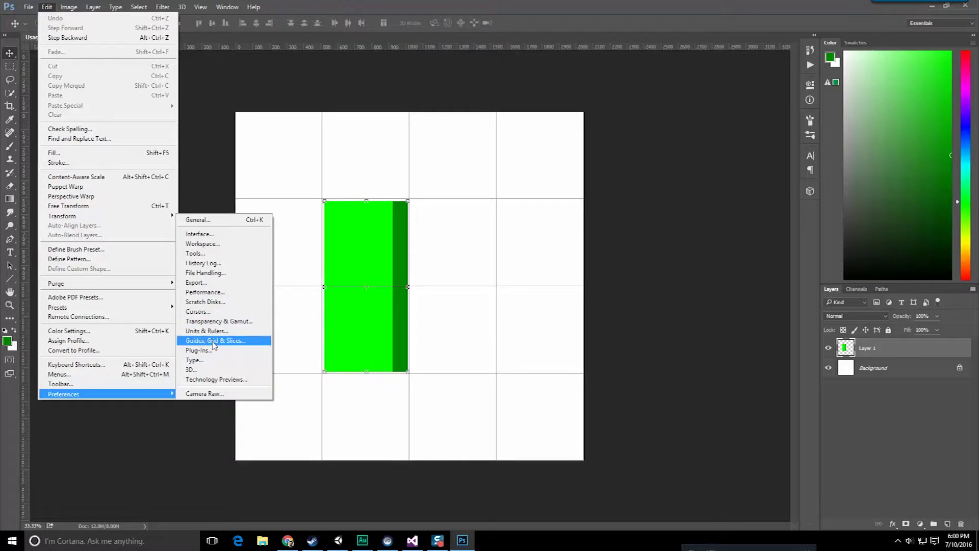
click(214, 341)
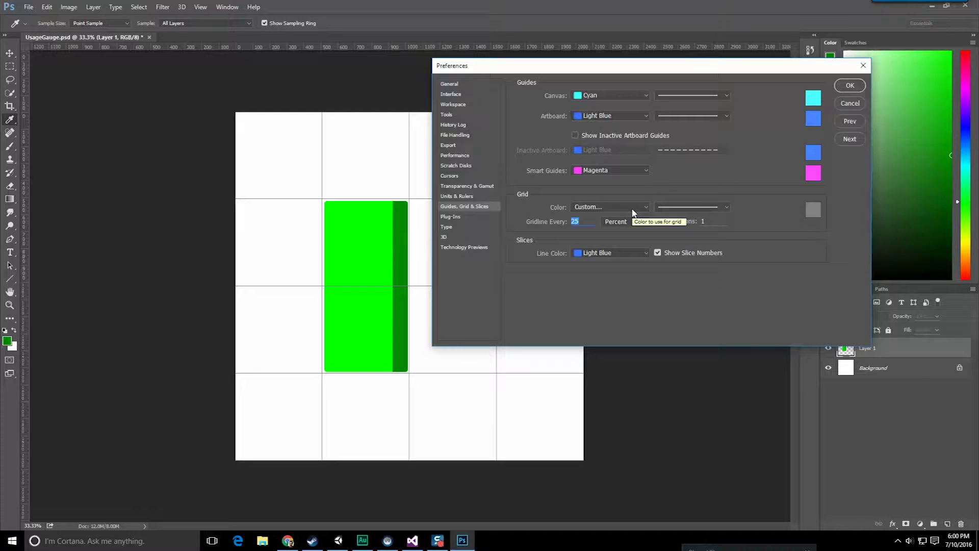
text(2)
key(Return)
Move the green bar into the canvas's top-left cells and duplicate it three times to fill the upper half's four columns.
key(v)
drag(380, 278, 529, 170)
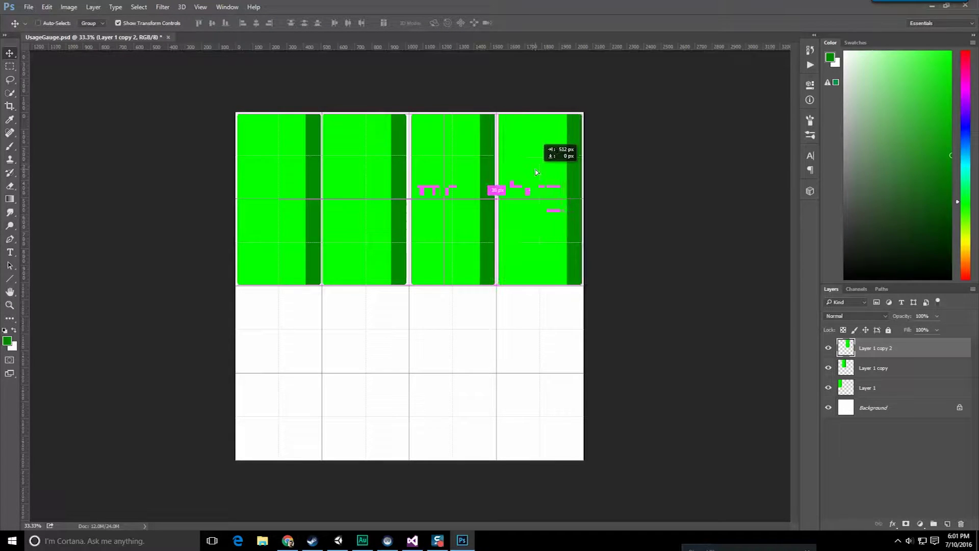
alt+drag(537, 171, 535, 171)
Nudge the second bar slightly to the right to even out the gaps between the four bars.
alt+scroll(422, 269, up, 6)
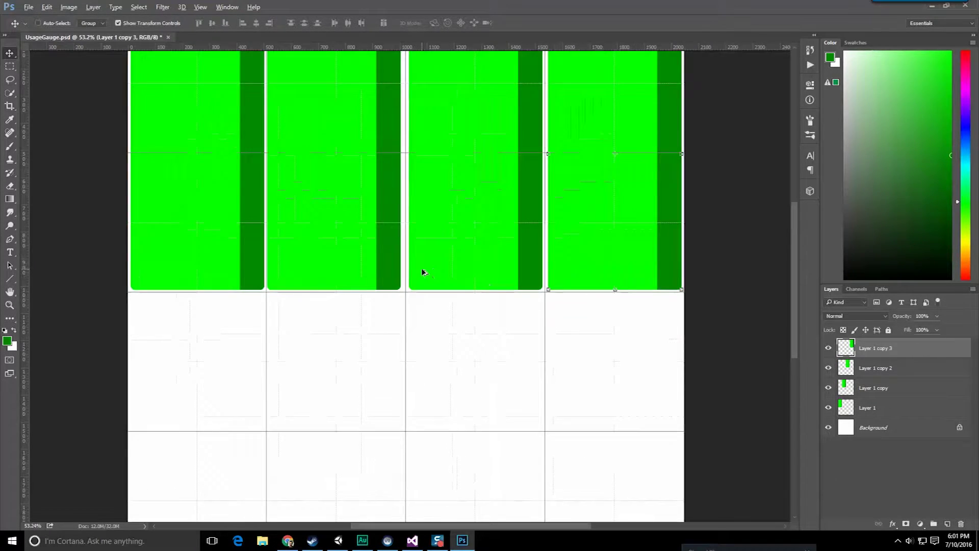
scroll(423, 269, up, 10)
click(906, 388)
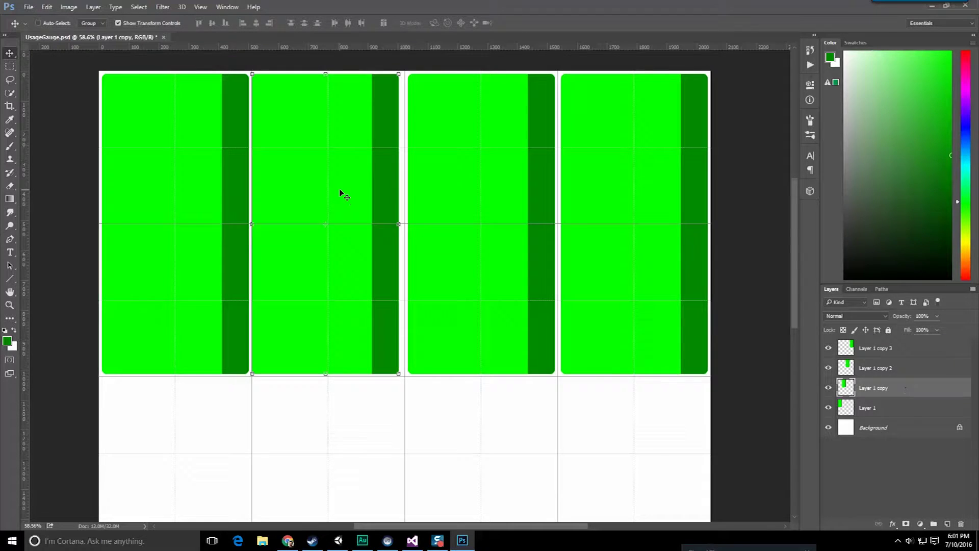
drag(339, 192, 343, 193)
scroll(403, 287, down, 4)
alt+scroll(401, 283, down, 10)
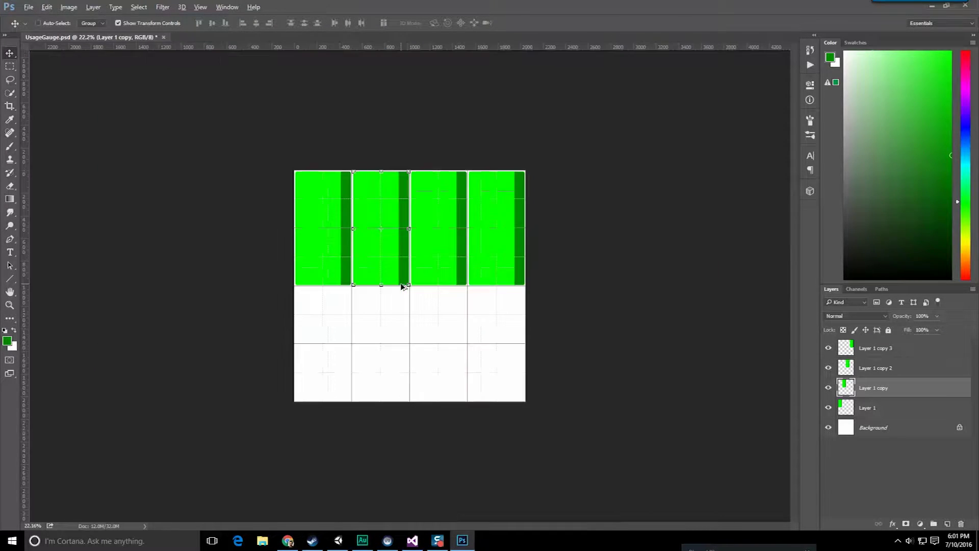
Select all four bar layers and move them together down to the vertical middle of the canvas.
alt+scroll(401, 287, up, 2)
click(890, 403)
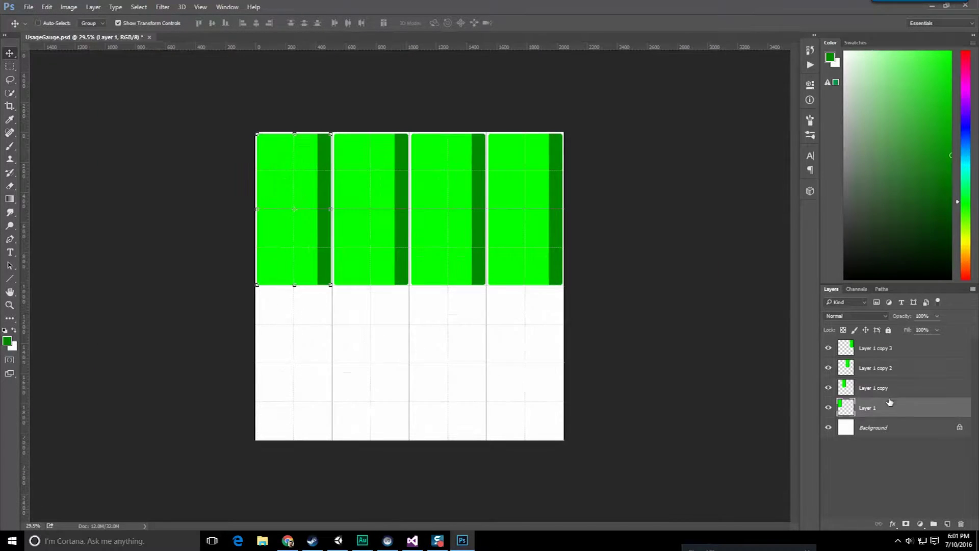
shift+click(894, 356)
drag(512, 246, 513, 326)
alt+scroll(459, 302, up, 3)
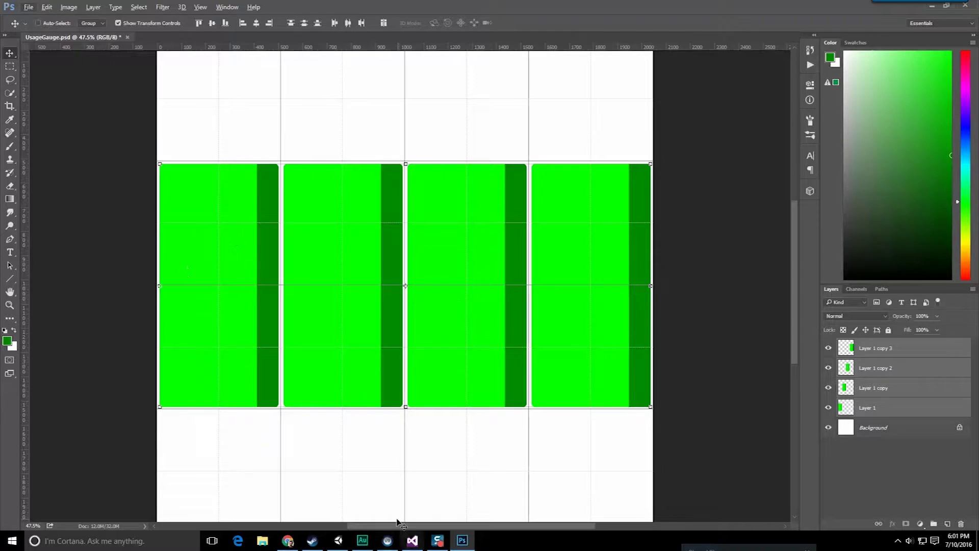
Move the four bars back to the canvas's upper half and duplicate them together into the lower half.
click(288, 541)
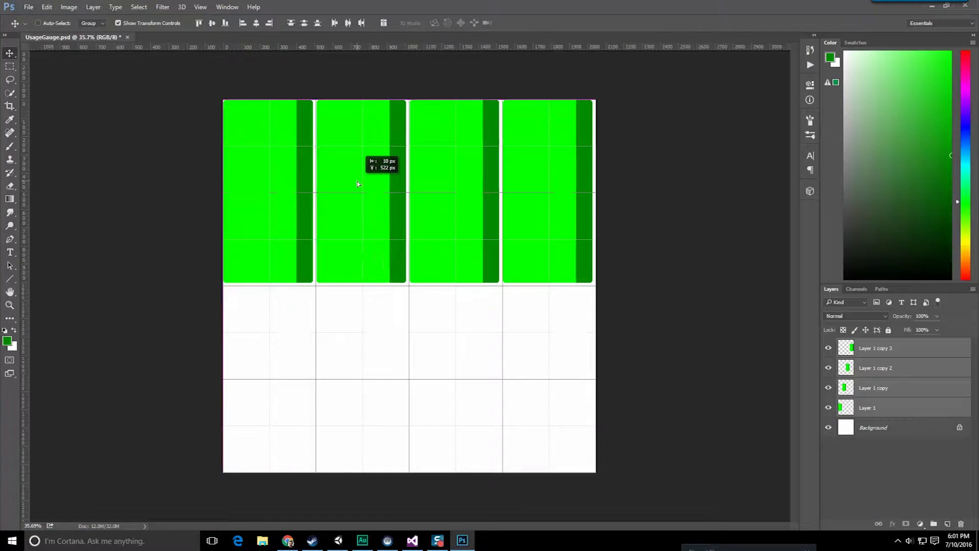
drag(359, 182, 373, 352)
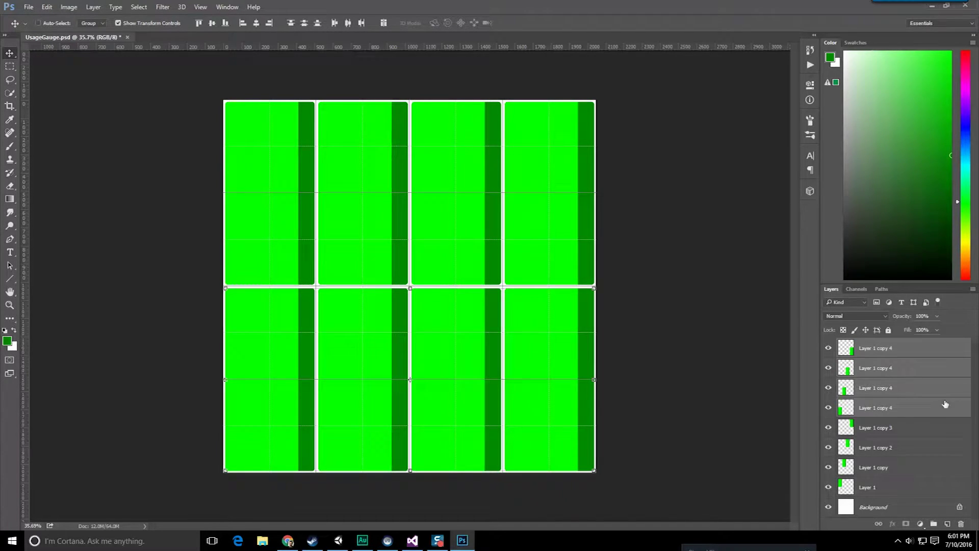
Move the four upper-row bar layers above the lower-row bar layers in the layer stack.
click(899, 493)
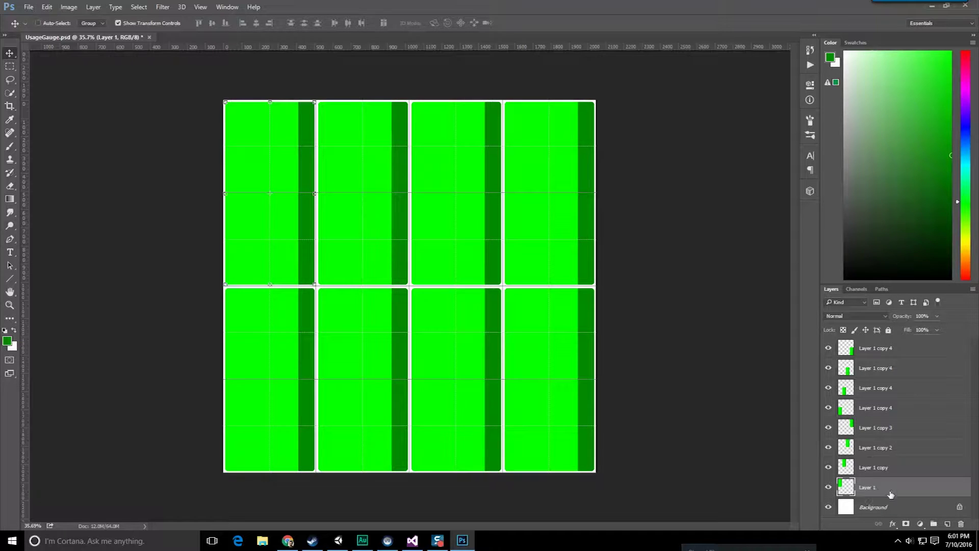
shift+click(900, 432)
drag(916, 434, 909, 341)
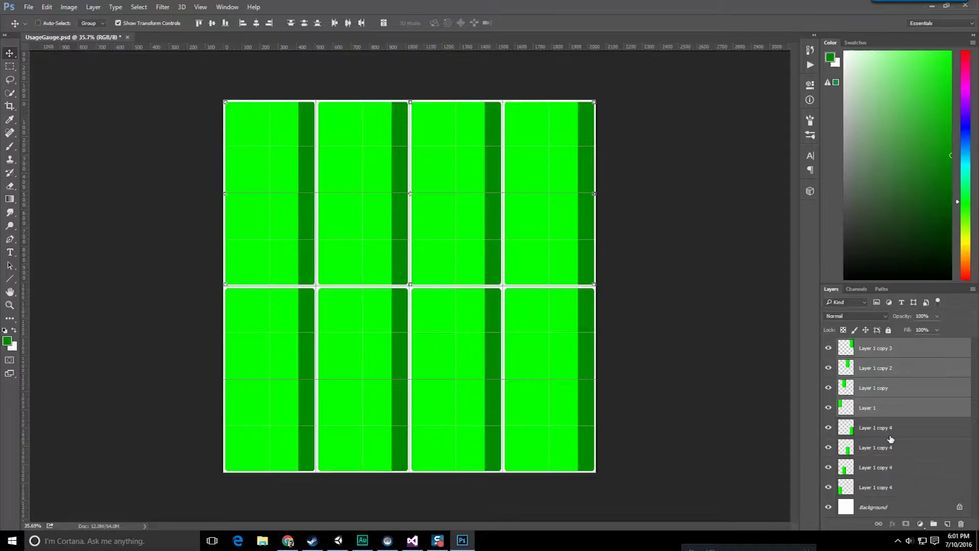
Reorder the upper-row bar layers so they run from the leftmost bar at the top of the stack to the rightmost.
click(898, 408)
key(ctrl+shift+bracketright)
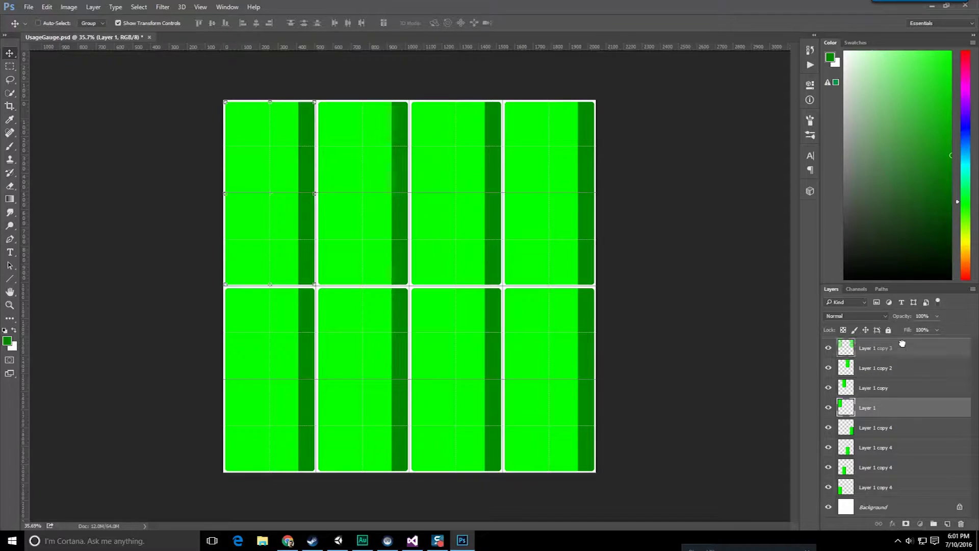
click(894, 395)
drag(904, 407, 905, 360)
click(896, 393)
click(908, 410)
drag(909, 411, 909, 389)
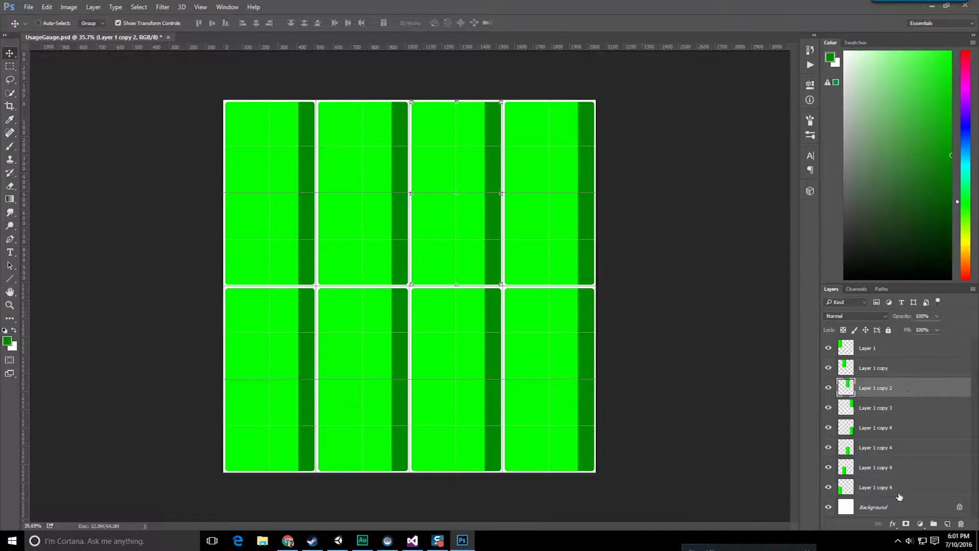
Reorder the lower-row bar layers so they follow the upper row from the leftmost bar down to the rightmost.
drag(907, 492, 910, 421)
click(899, 474)
click(895, 490)
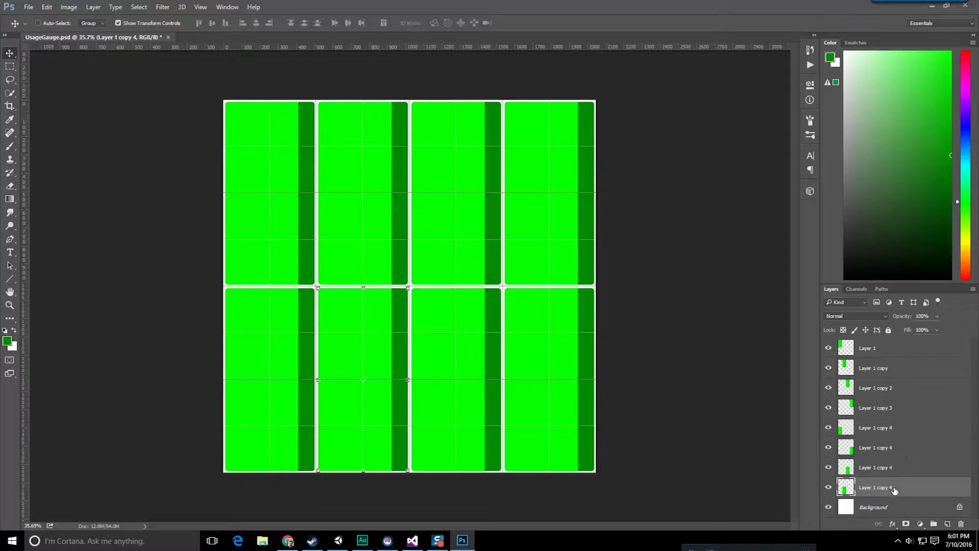
drag(894, 490, 908, 458)
Rename the first three bar layers Usage 1, Usage 2 and Usage 3, starting from the top of the stack.
click(898, 351)
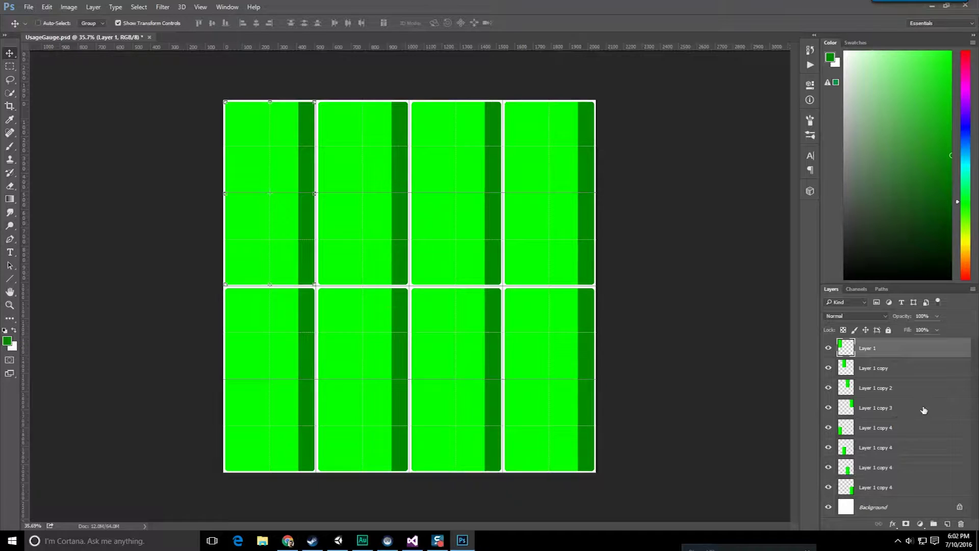
double_click(864, 348)
text(Gree)
key(Return)
double_click(869, 348)
double_click(873, 368)
text(Usage 2)
double_click(873, 388)
text(Usage 3)
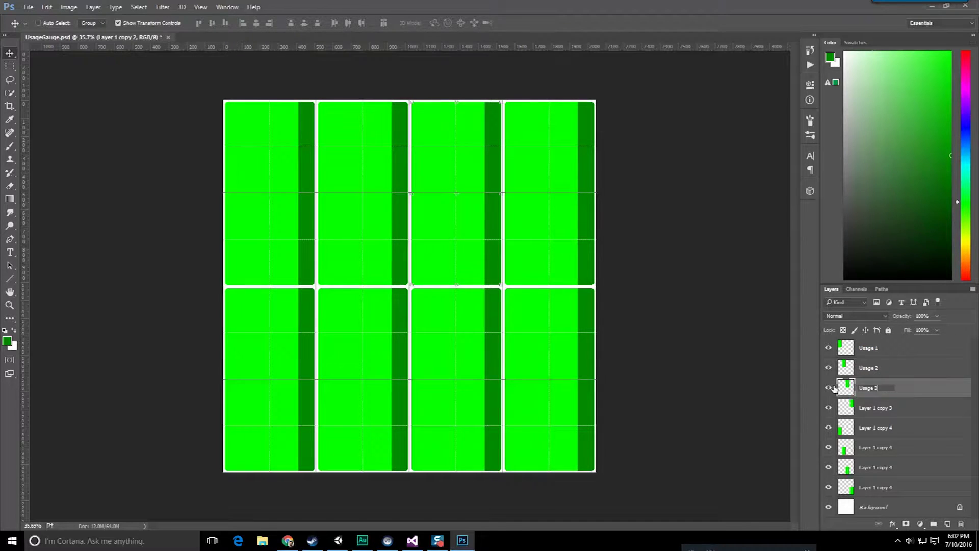
Rename the remaining five bar layers in order as Usage 4, Usage 5, Usage 6, Usage 7 and Usage 8.
key(Tab)
text(Usage 4)
key(Tab)
text(Usage 5)
key(Tab)
text(Usage 6)
key(Tab)
text(Usage )
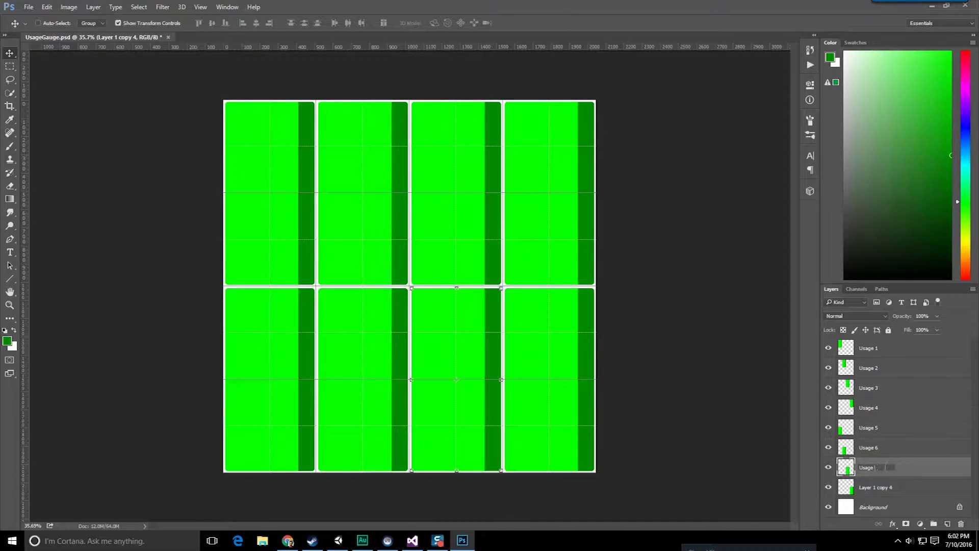
text(7)
key(Tab)
text(Usage 8)
key(Return)
Add a Color Overlay effect to the Usage 2 layer and set its blend mode to Hue.
click(893, 347)
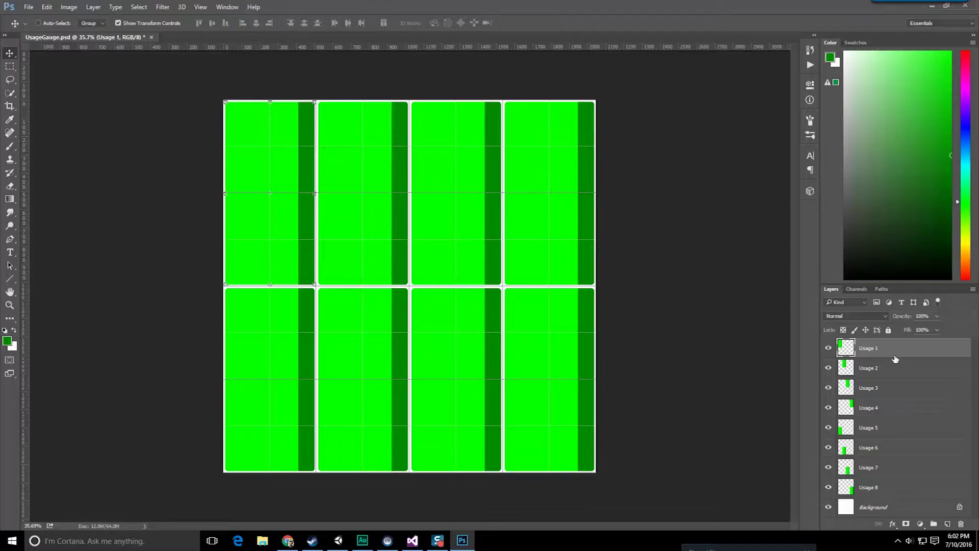
double_click(905, 368)
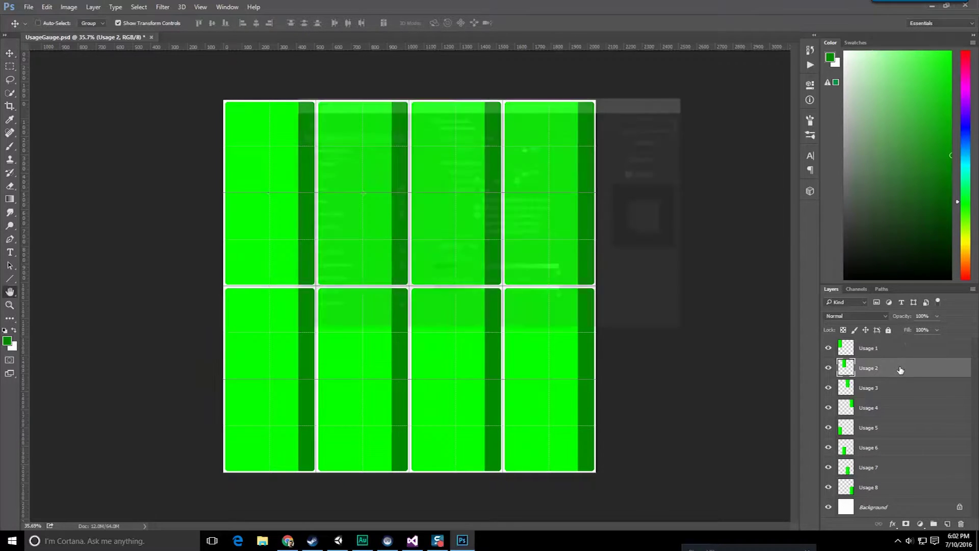
drag(644, 94, 708, 79)
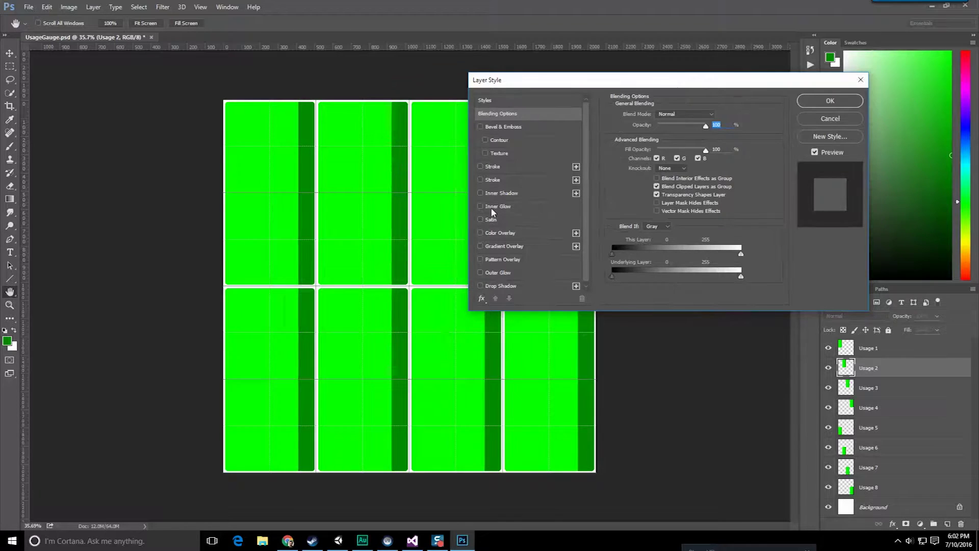
click(480, 232)
click(533, 231)
click(717, 115)
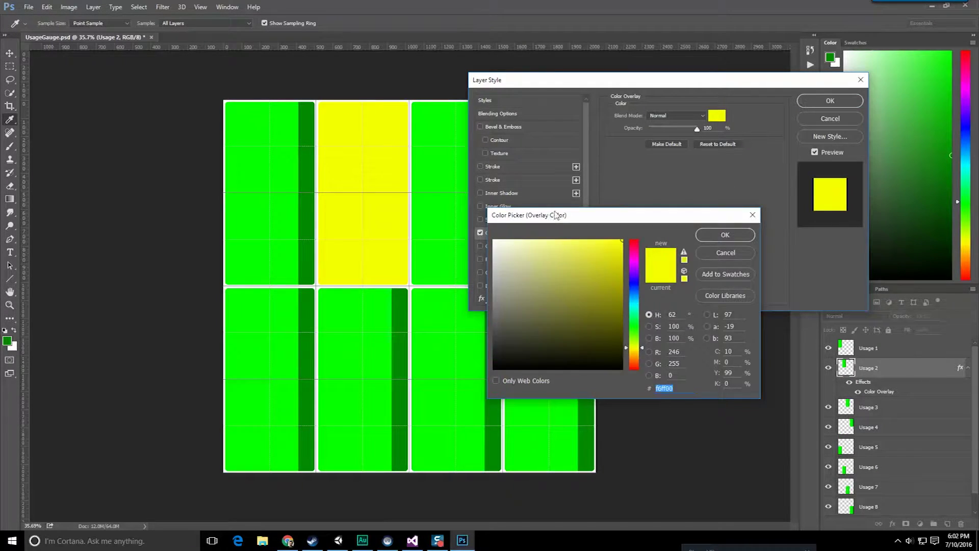
drag(556, 215, 596, 157)
click(752, 193)
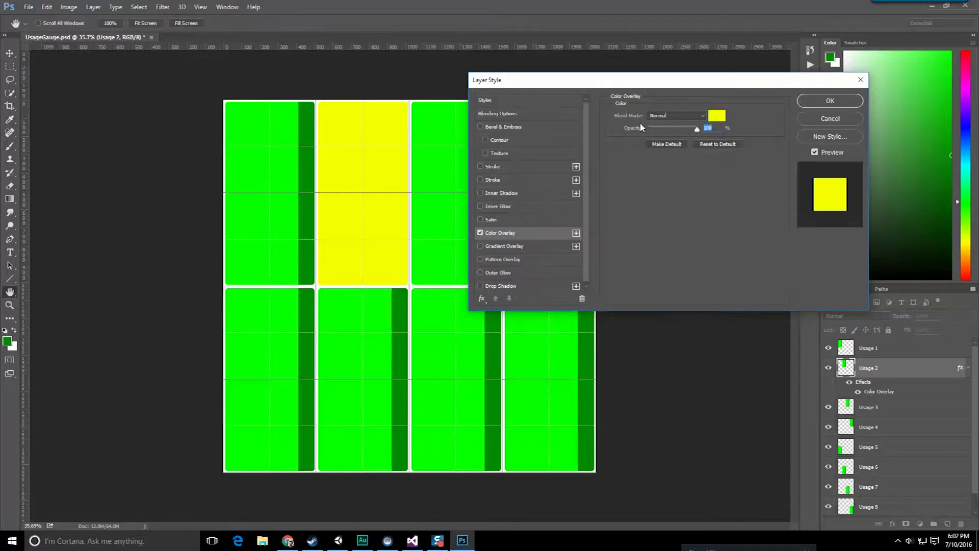
click(676, 115)
click(665, 296)
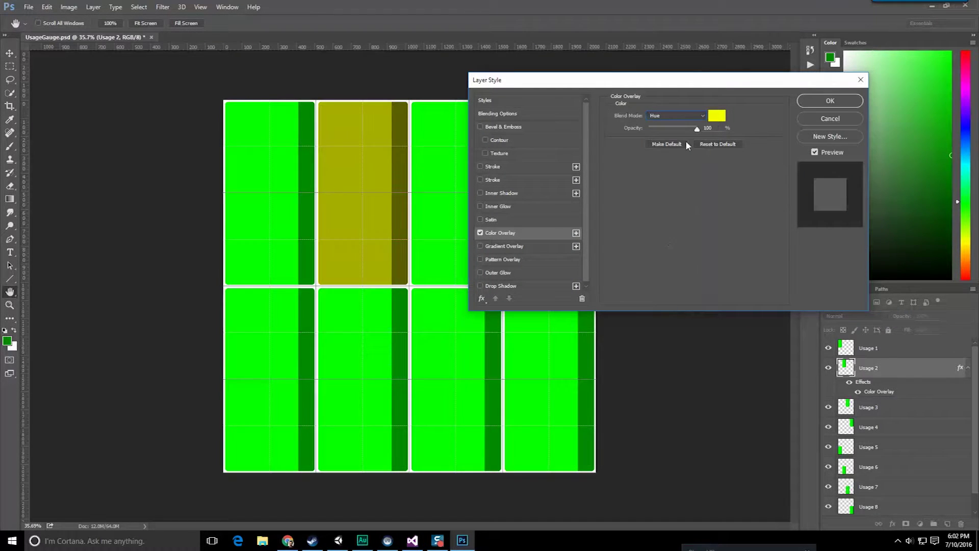
Change the Usage 2 overlay colour to a yellow-green and apply the layer style.
click(714, 116)
drag(631, 157, 642, 133)
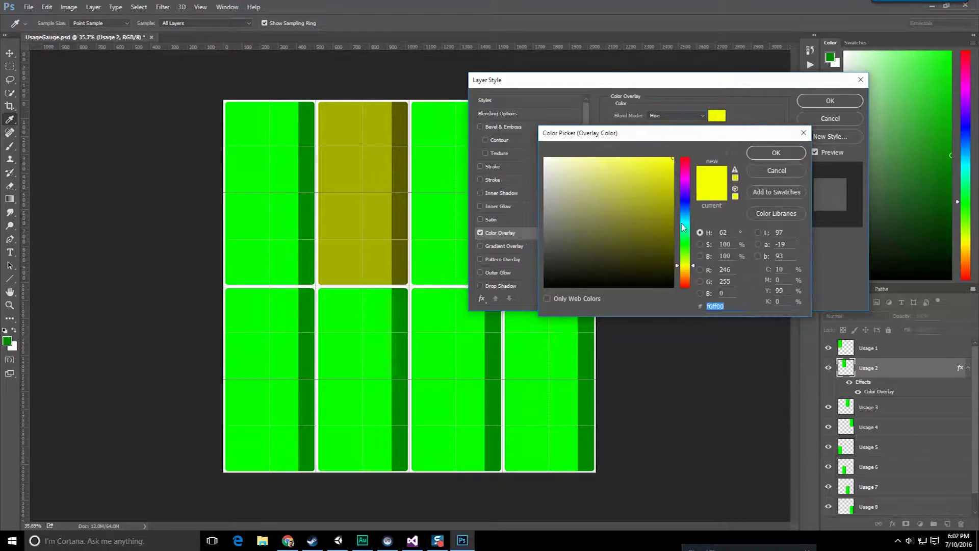
click(264, 154)
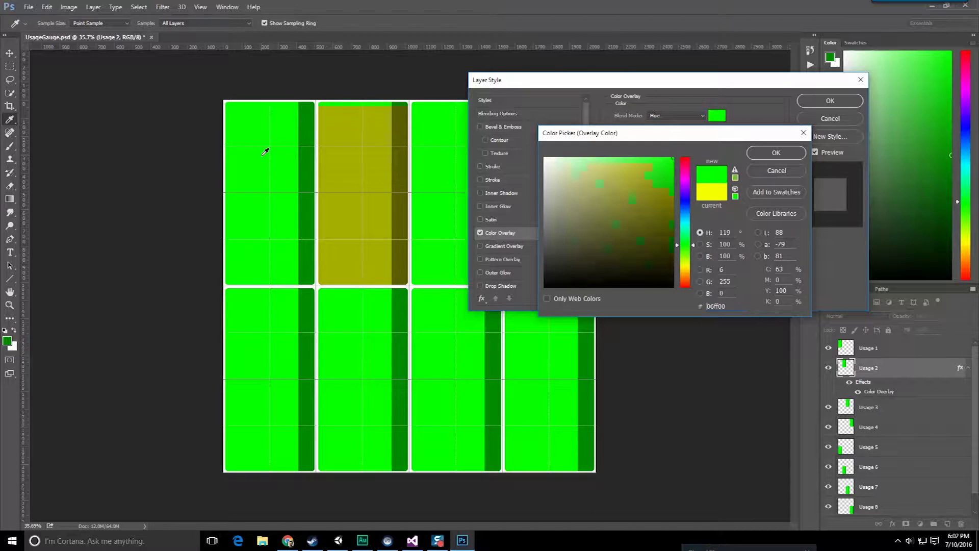
click(687, 249)
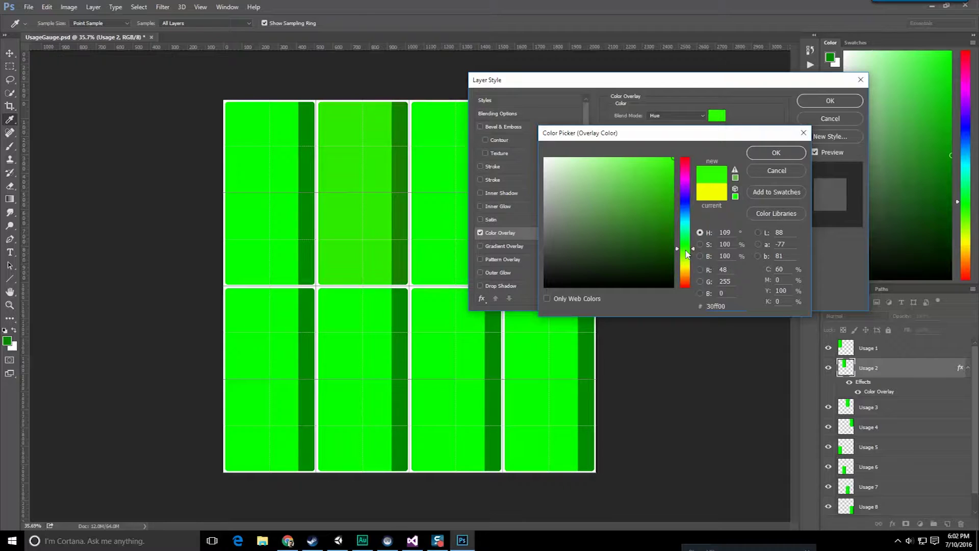
drag(686, 255, 688, 260)
click(776, 153)
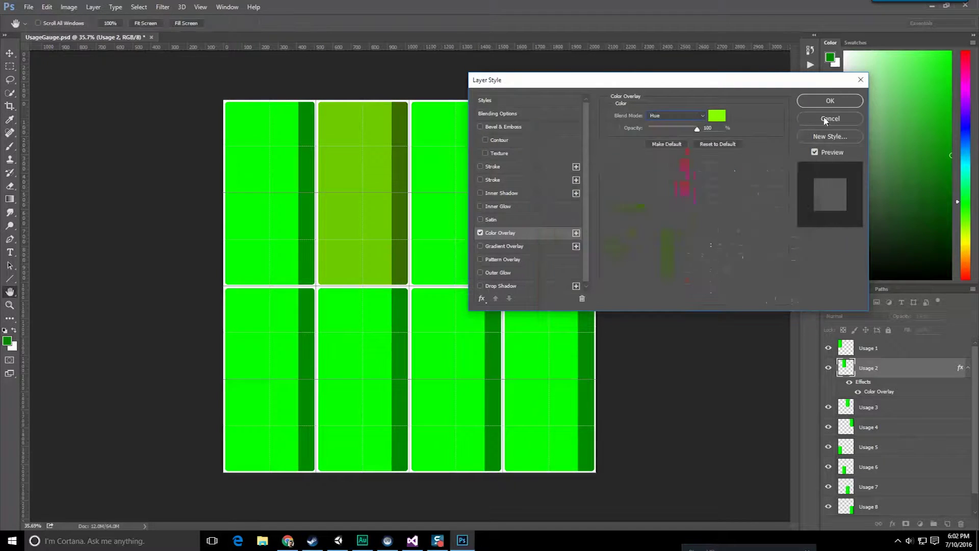
click(830, 100)
Copy the Usage 2 overlay effect to Usage 3 and shift its colour to a yellower lime.
alt+drag(951, 395, 943, 411)
double_click(935, 403)
click(541, 230)
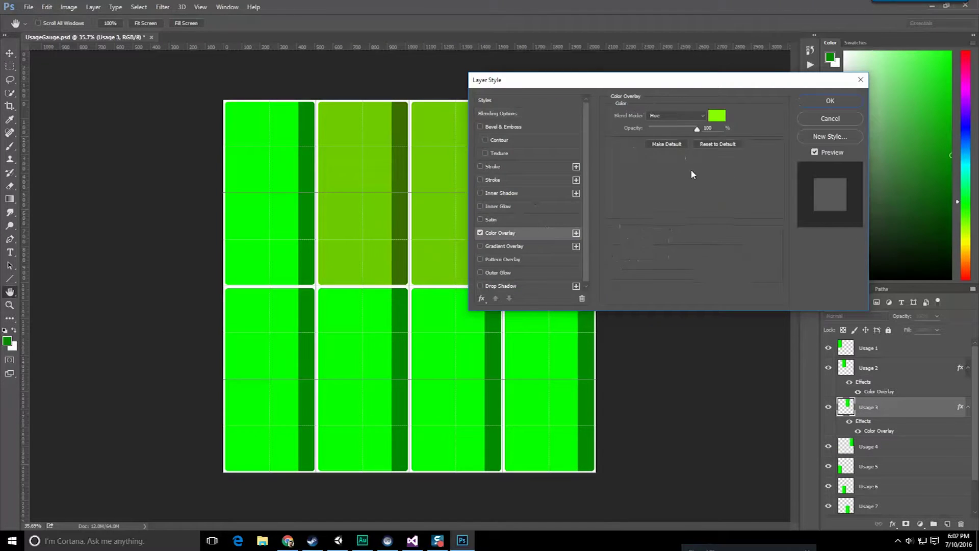
click(716, 115)
click(684, 261)
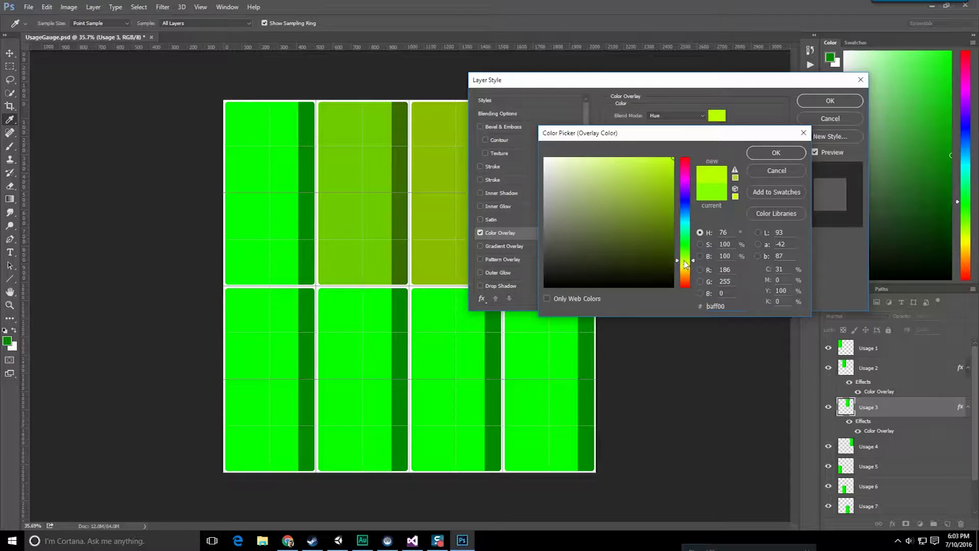
drag(686, 264, 685, 267)
click(758, 152)
click(830, 101)
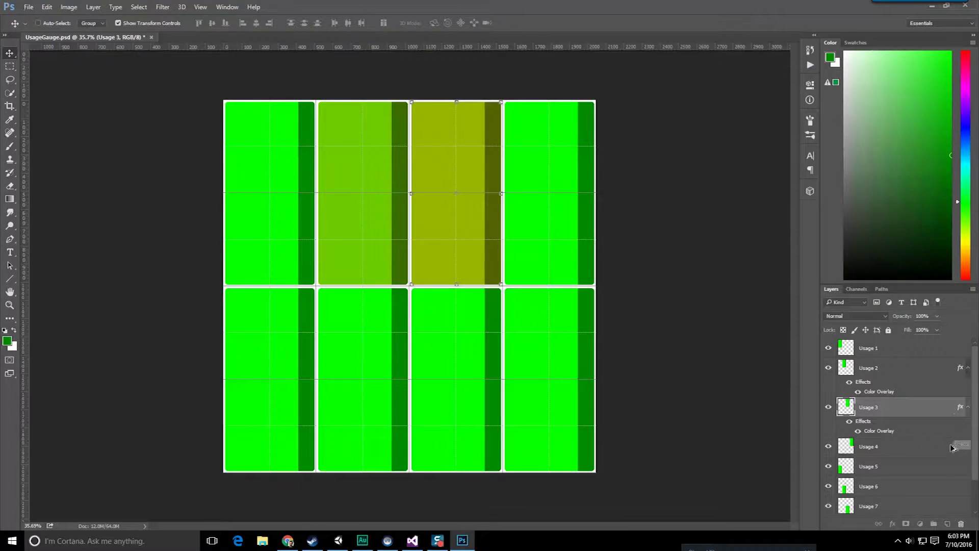
Copy the overlay effect from Usage 3 to Usage 4 and change its colour to yellow.
alt+drag(953, 447, 943, 449)
double_click(935, 446)
click(684, 269)
click(775, 153)
click(859, 113)
Give Usage 5 the same Hue colour overlay with the amber colour ffba00.
double_click(935, 428)
click(745, 123)
click(685, 273)
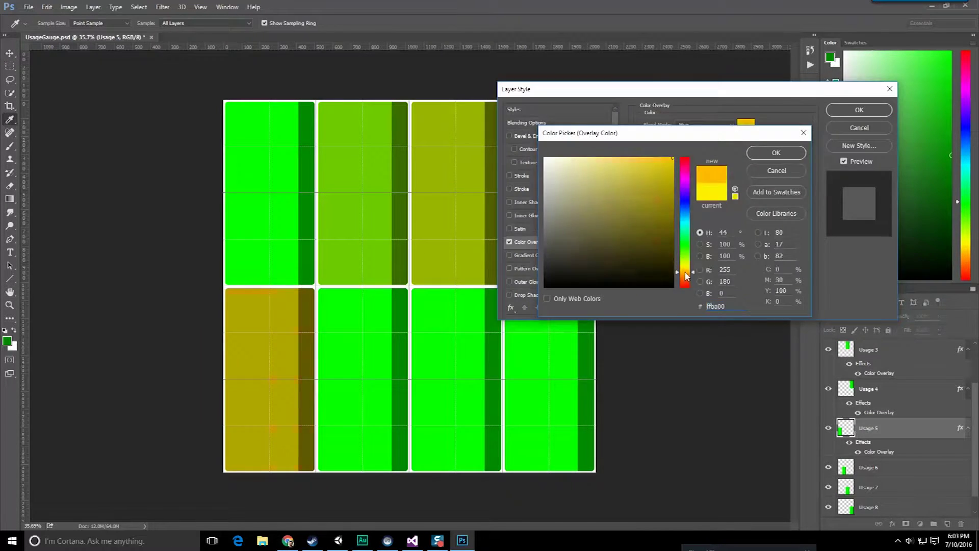
click(775, 153)
click(859, 110)
Copy the overlay effect from Usage 5 to Usage 6 and set its colour to orange ff9000.
alt+drag(960, 409, 944, 448)
double_click(914, 447)
click(542, 242)
click(746, 123)
click(685, 276)
click(755, 155)
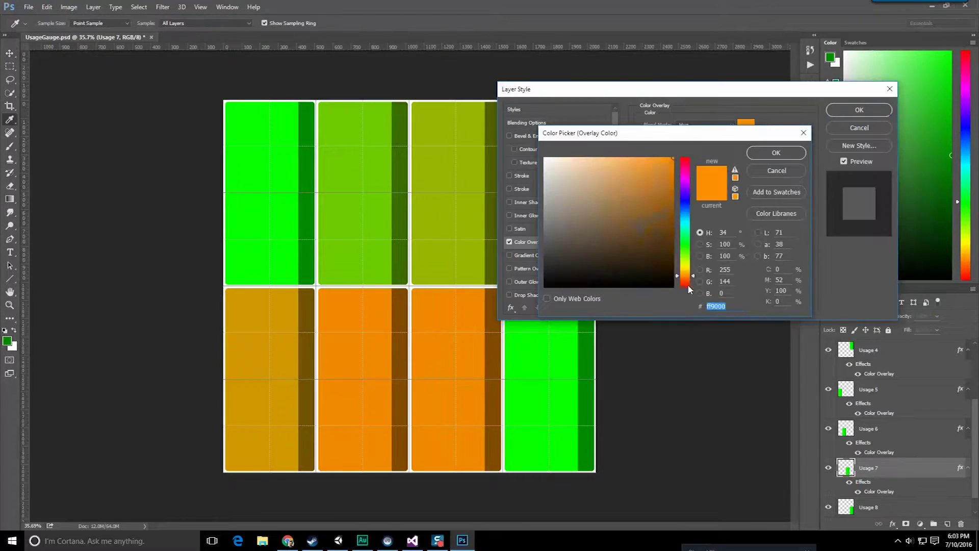
Shift the Usage 7 overlay colour to a redder orange and apply the layer style.
click(686, 281)
click(775, 153)
click(857, 111)
Copy the overlay effect from Usage 7 to Usage 8 and set its colour to red ff0000.
double_click(928, 488)
alt+drag(953, 467, 937, 486)
click(551, 242)
click(745, 123)
click(685, 286)
Compare with the power indicator image in Chrome, and try the Color blend mode on the Usage 8 overlay before returning it to Hue.
click(288, 541)
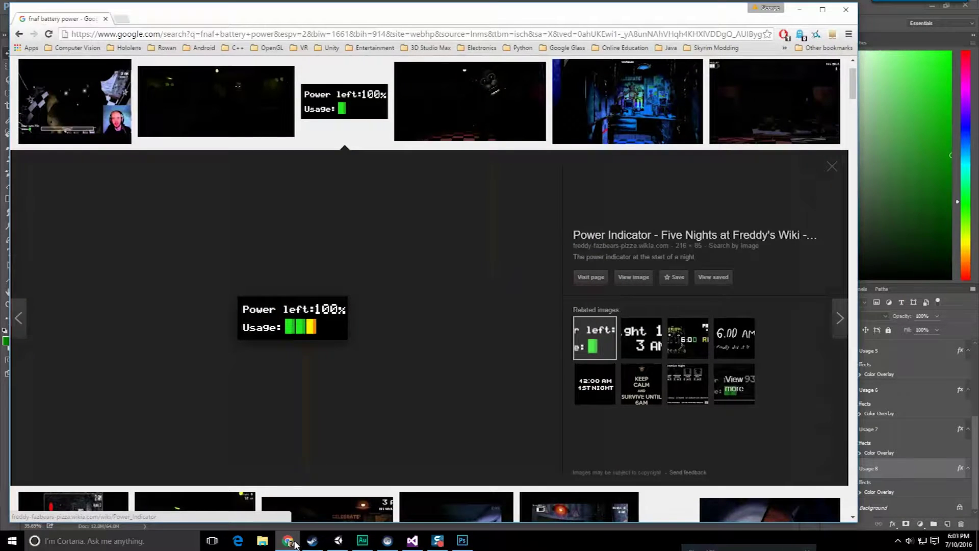
key(alt+Tab)
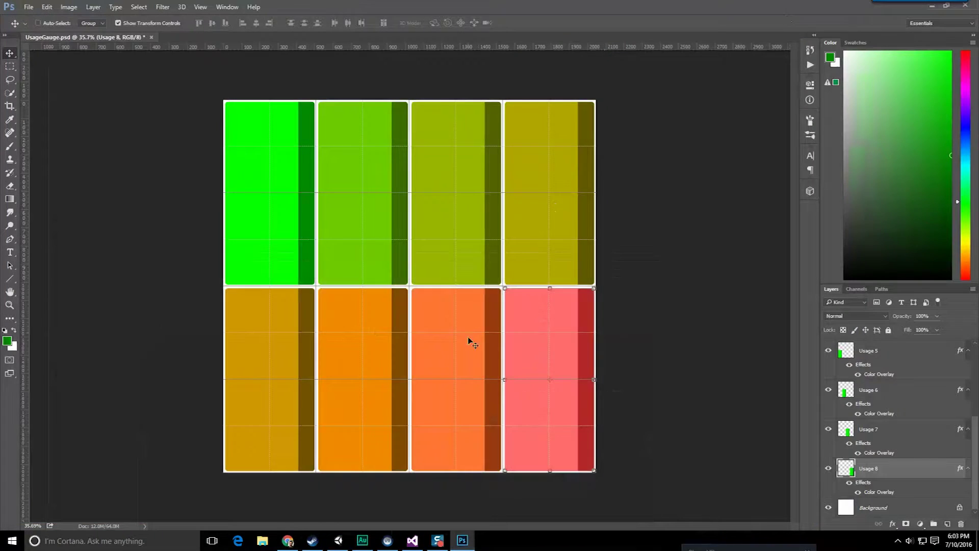
double_click(908, 468)
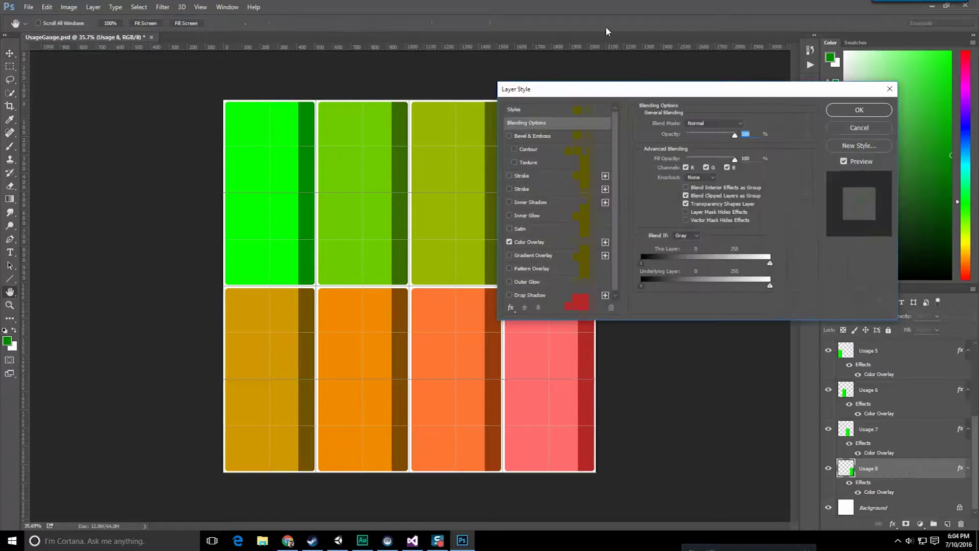
drag(643, 94, 683, 54)
click(605, 202)
click(790, 87)
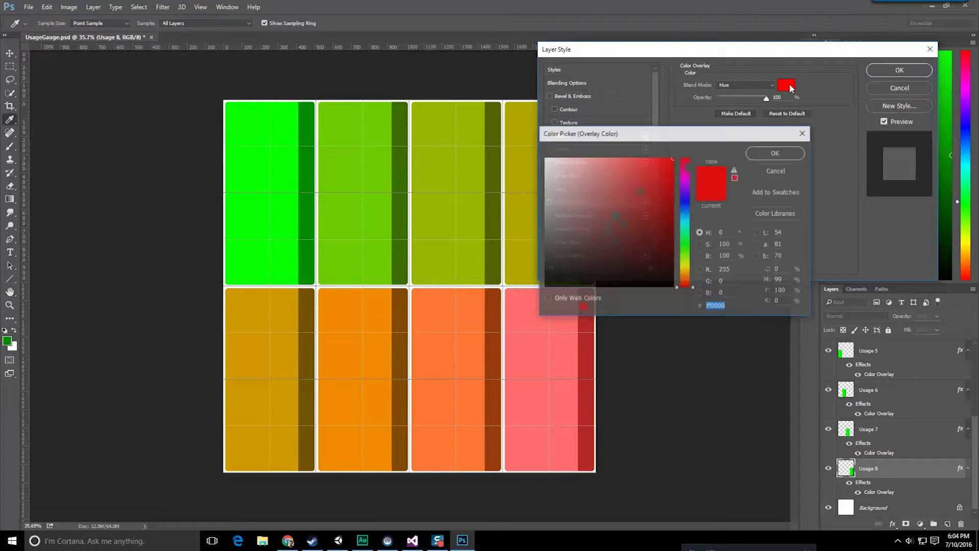
click(745, 85)
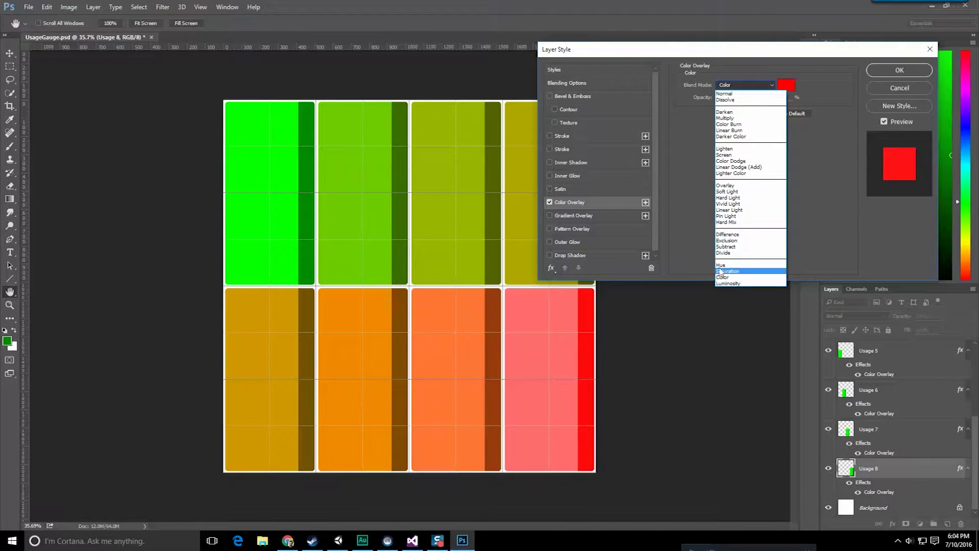
click(720, 264)
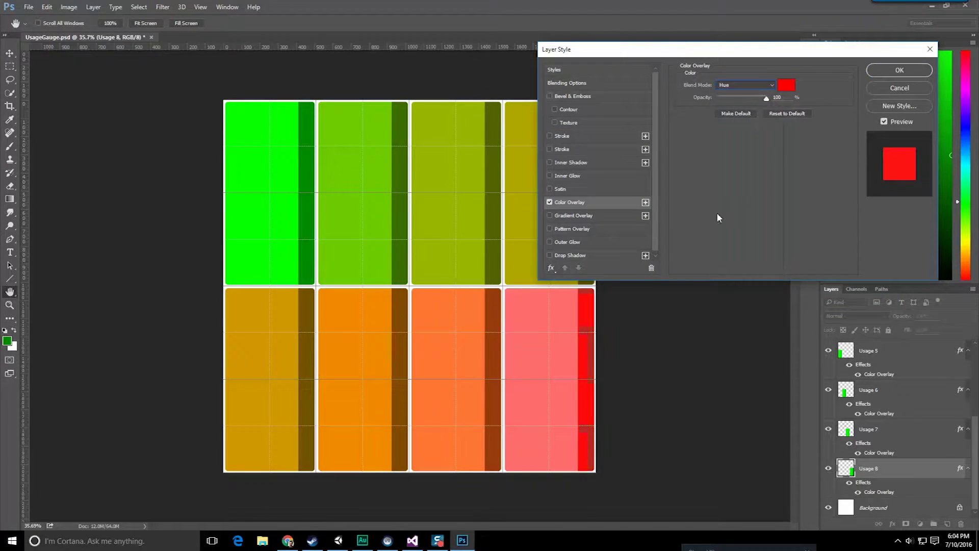
key(Return)
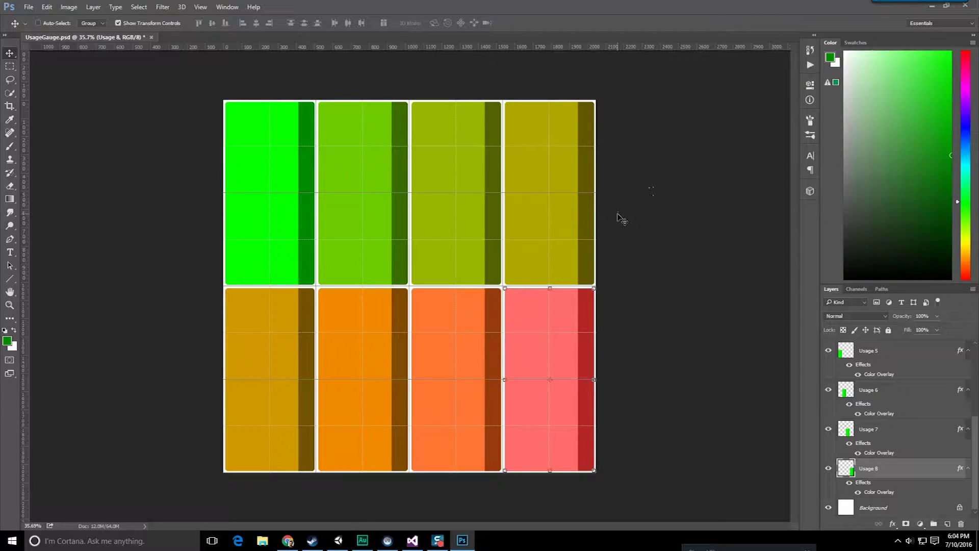
Hide the Background layer and save the image as UsageGauge.png in PNG format in the FNAF Textures folder.
click(827, 506)
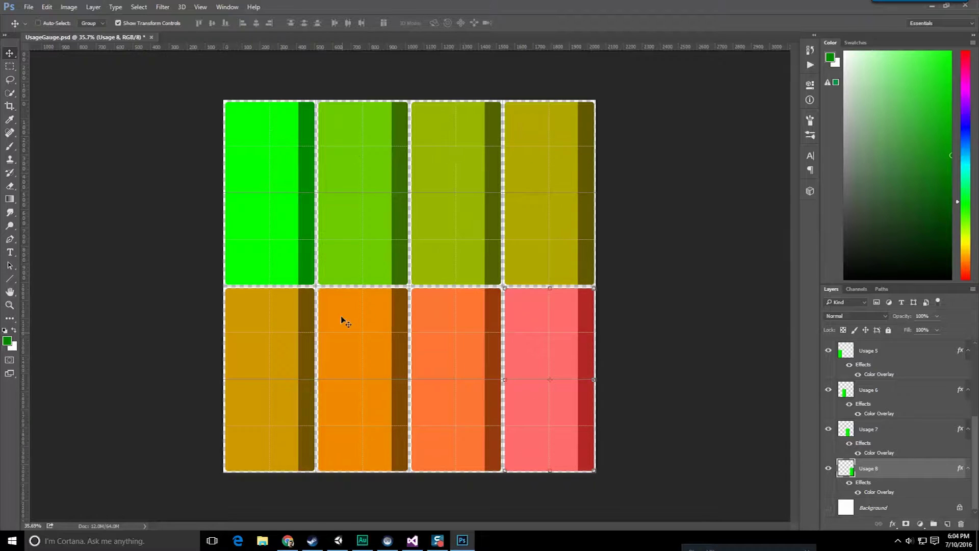
click(25, 7)
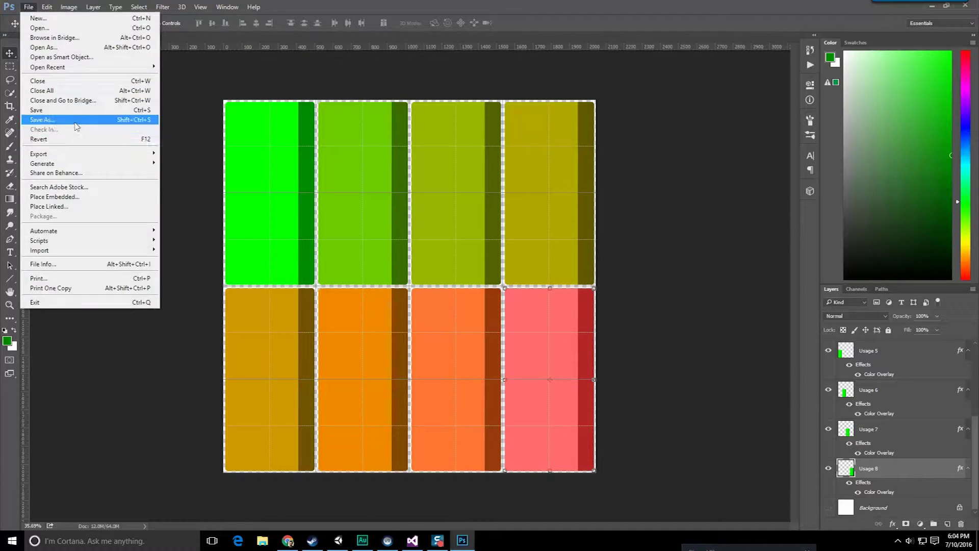
click(35, 121)
click(185, 352)
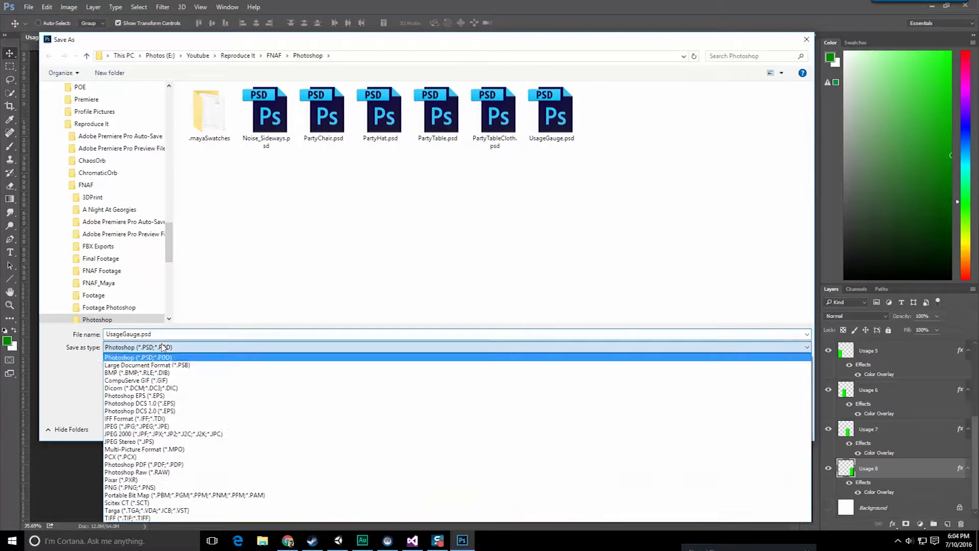
click(245, 493)
click(274, 55)
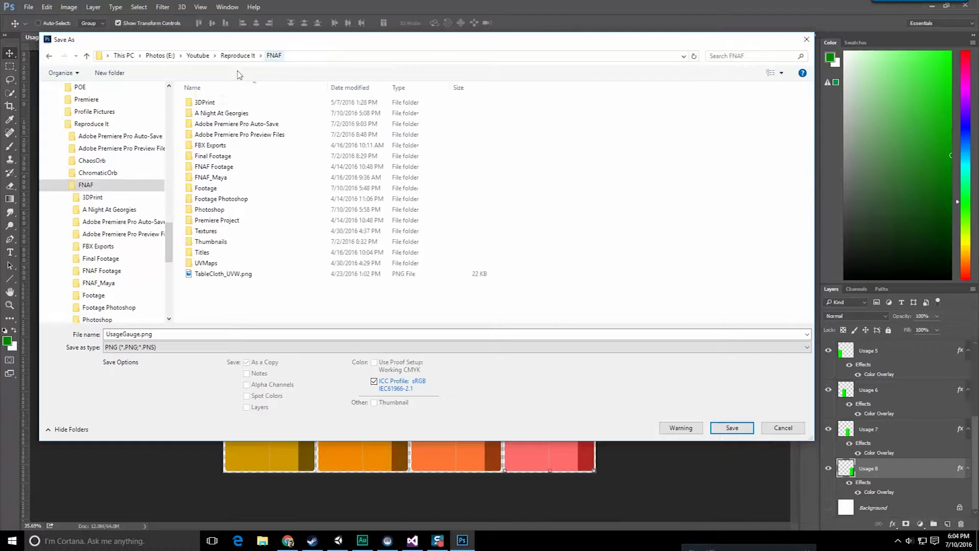
click(214, 234)
double_click(215, 232)
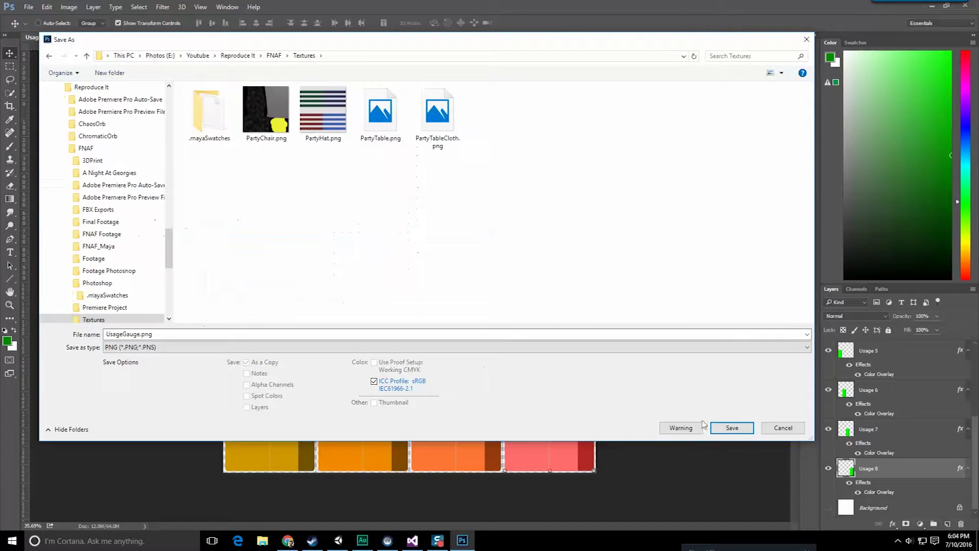
click(732, 427)
key(Return)
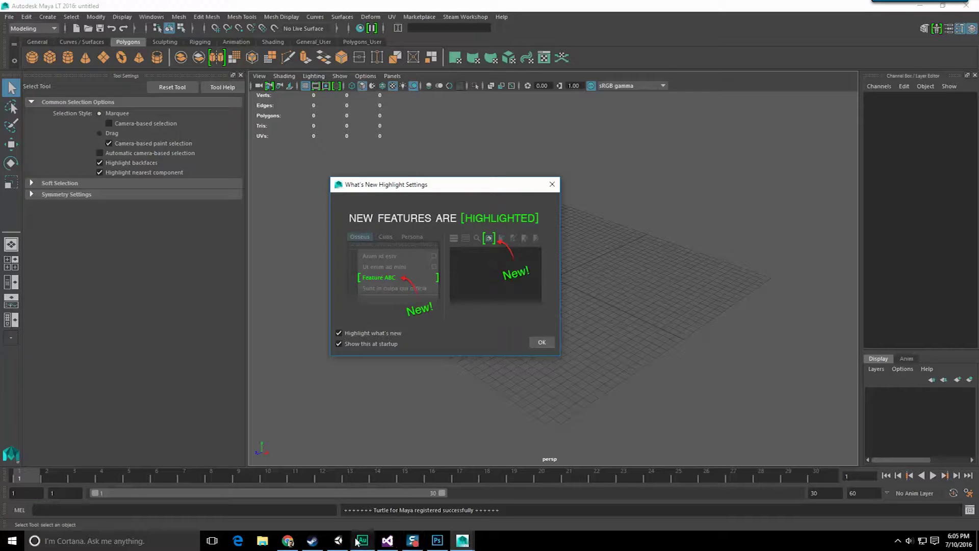
Dismiss the What's New highlight dialog in Maya LT and switch to the Unity project.
click(555, 185)
click(338, 540)
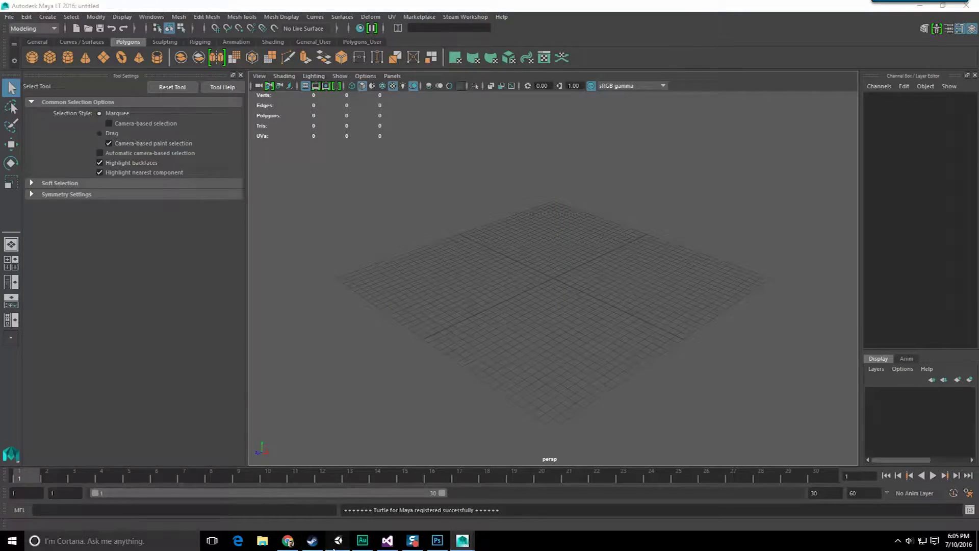
alt+drag(390, 250, 380, 241)
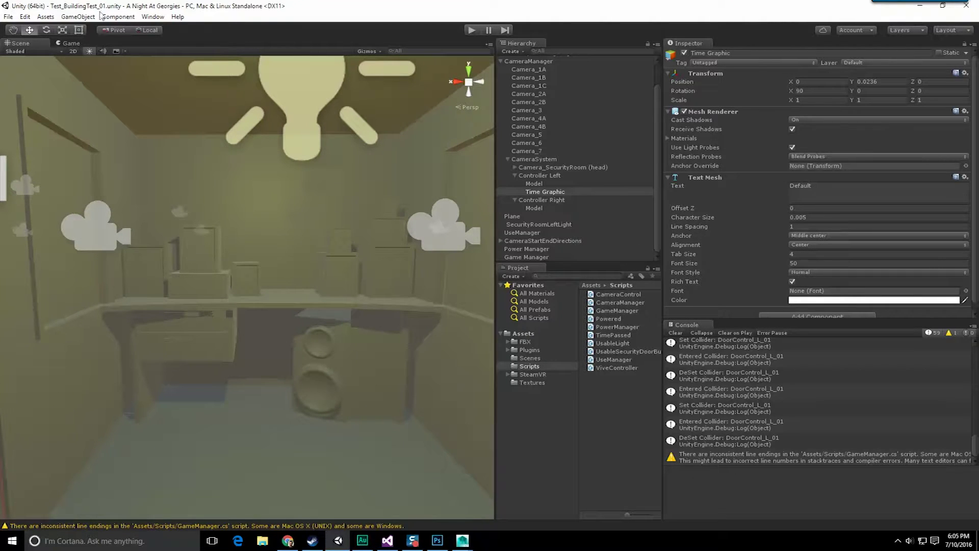
Create an empty game object and make it a child of Controller Left.
click(77, 16)
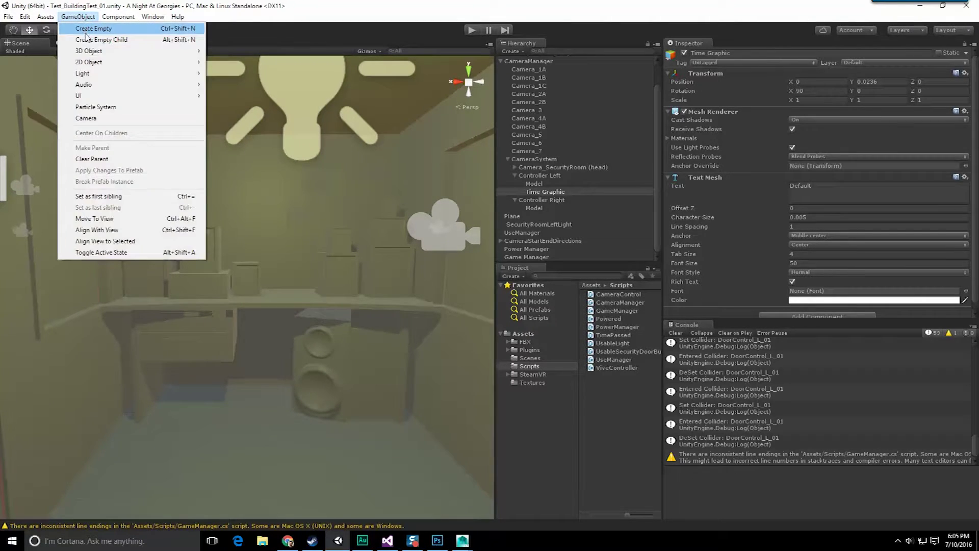
click(86, 31)
drag(522, 257, 546, 166)
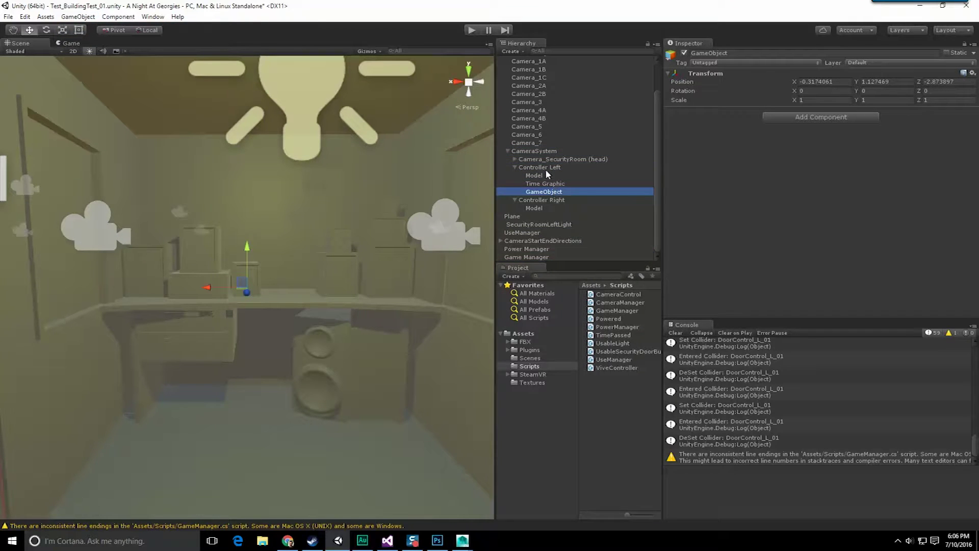
Reset the transform of the new GameObject under Controller Left.
click(545, 168)
click(561, 191)
click(972, 73)
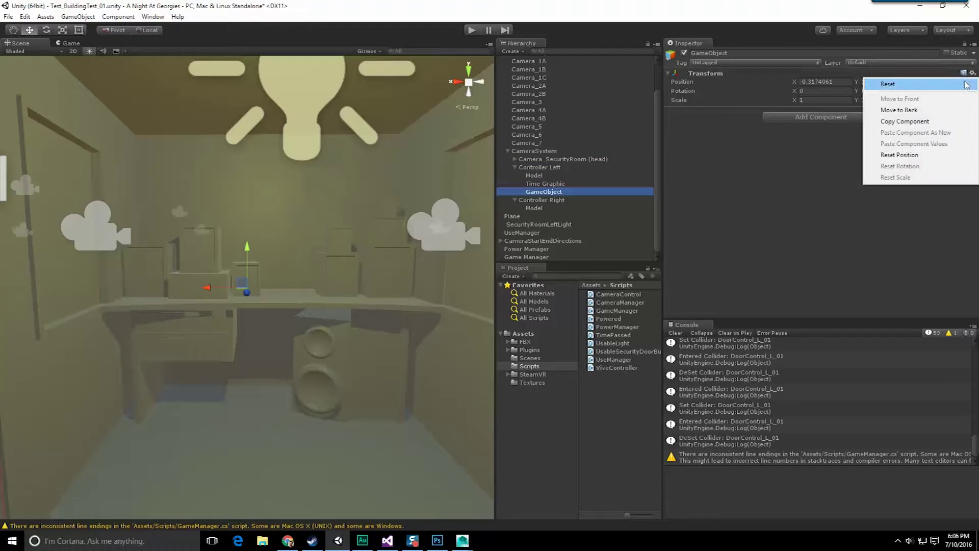
click(888, 83)
Add a Text Mesh component to the GameObject under Controller Left.
click(567, 186)
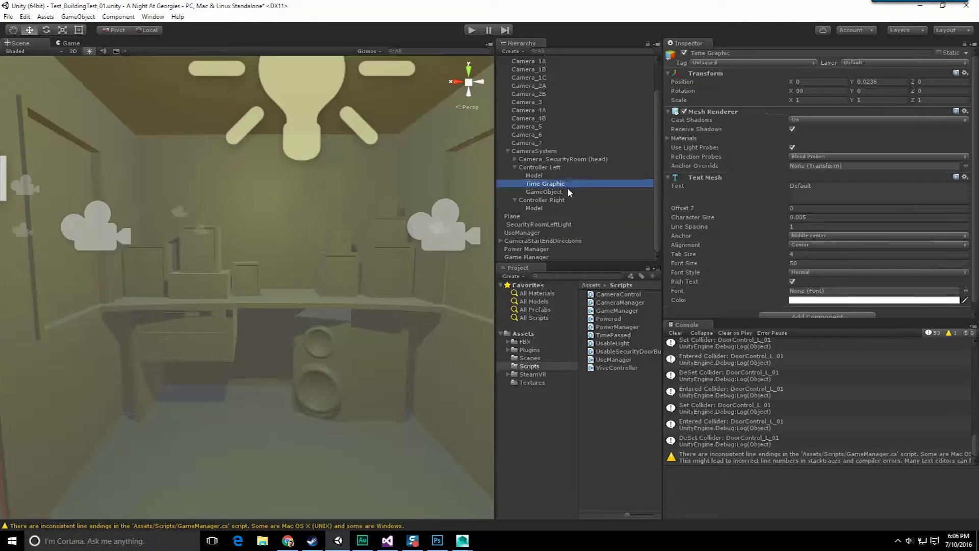
click(543, 192)
alt+drag(303, 230, 325, 255)
scroll(326, 259, down, 10)
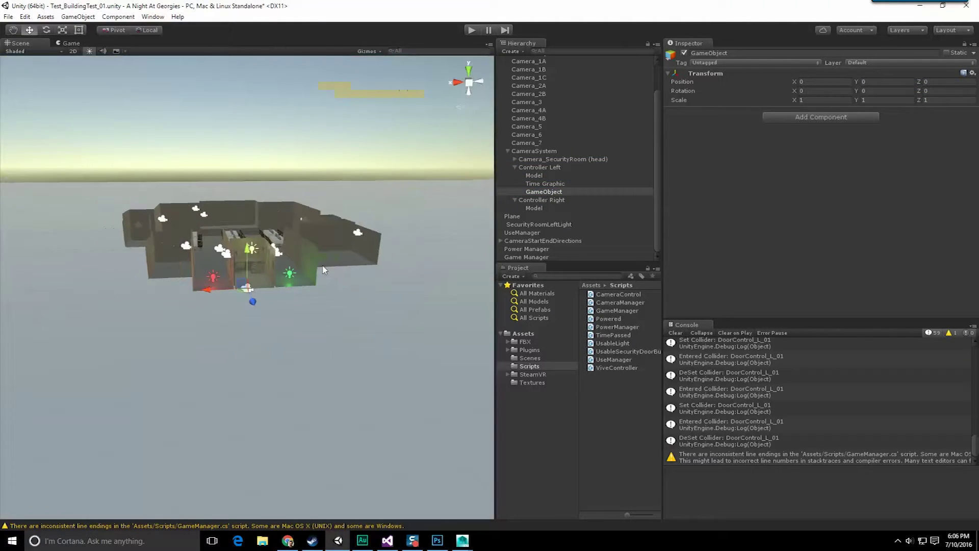
alt+drag(199, 232, 270, 260)
scroll(269, 260, up, 6)
scroll(270, 261, up, 4)
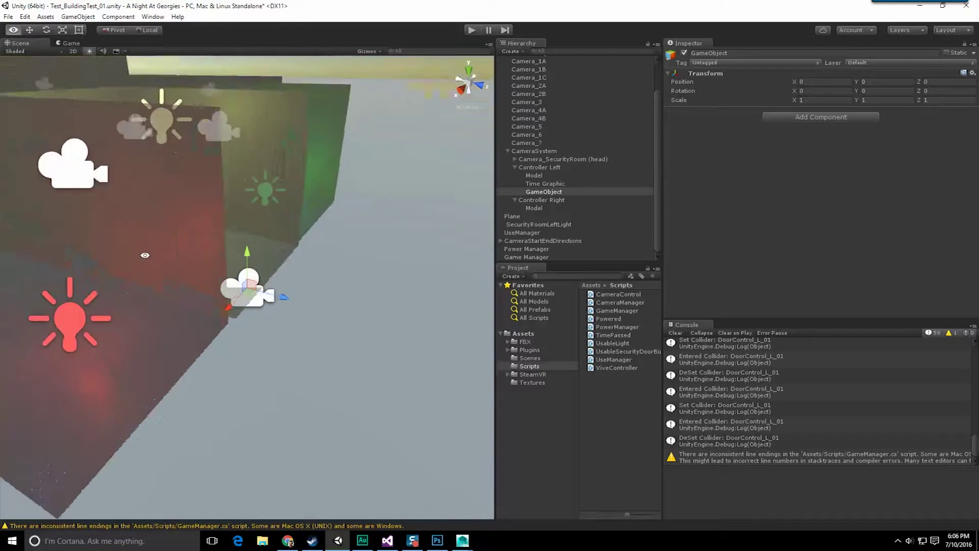
alt+drag(144, 256, 358, 306)
scroll(358, 306, up, 8)
scroll(275, 308, down, 3)
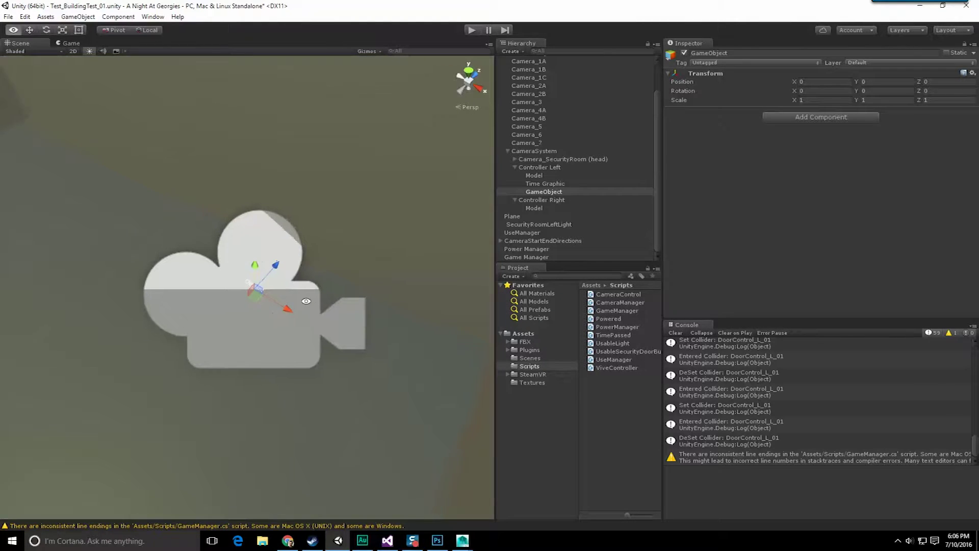
click(841, 121)
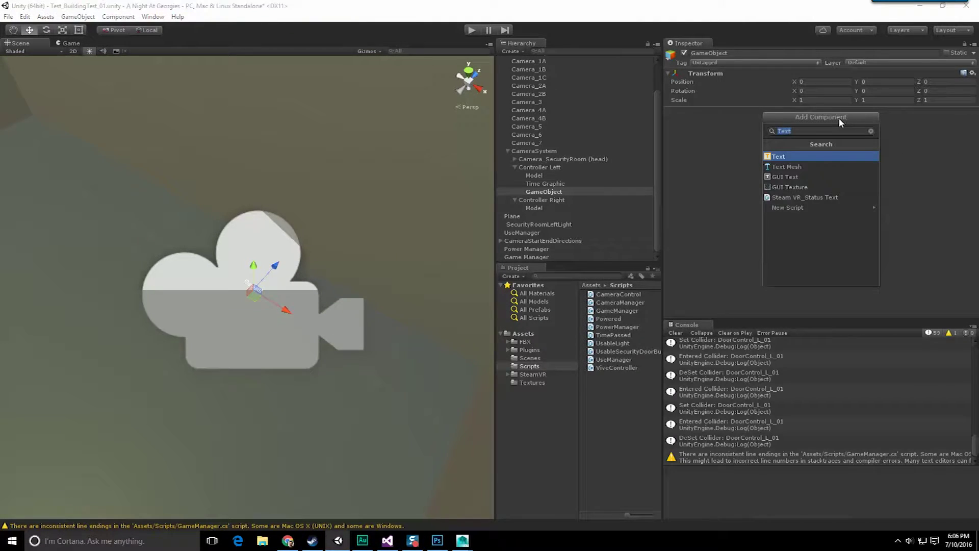
click(808, 167)
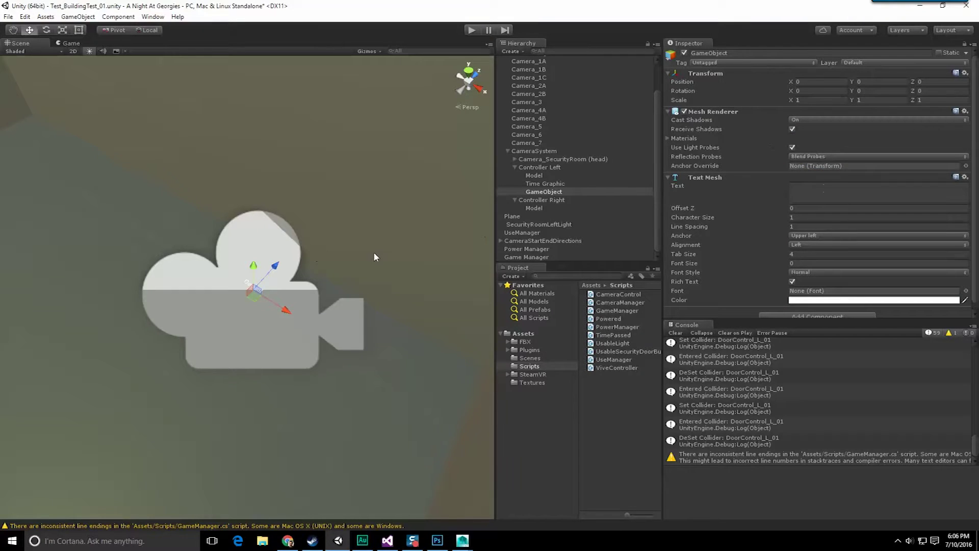
Enter Power as the text of the newly added Text Mesh.
click(826, 196)
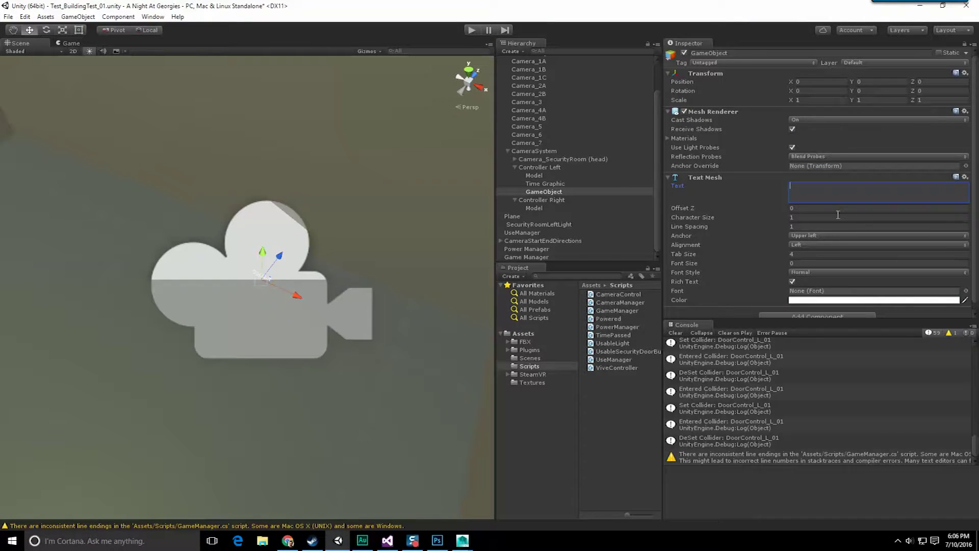
text(Power)
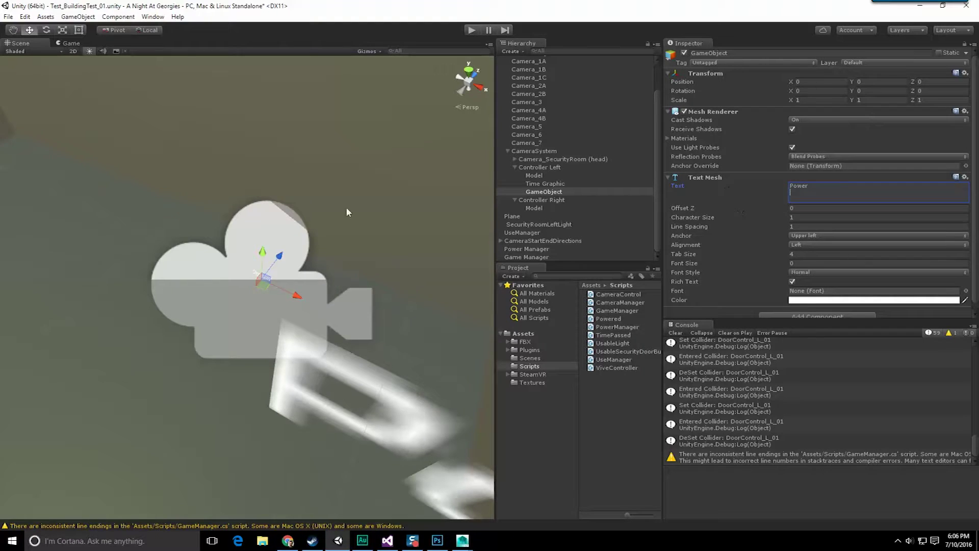
scroll(346, 207, down, 3)
alt+drag(316, 237, 353, 241)
Copy the Text Mesh component values from Time Graphic onto the new GameObject's Text Mesh.
click(548, 186)
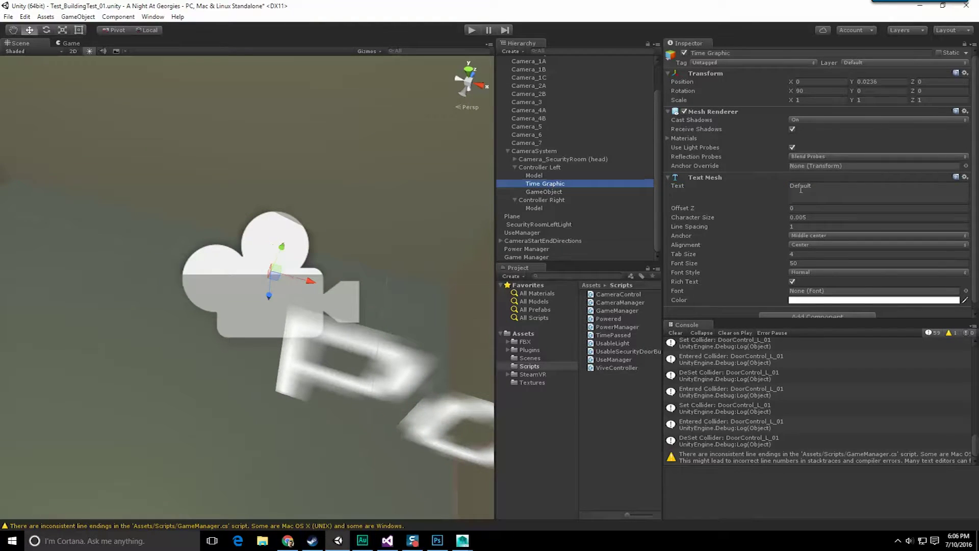
right_click(822, 179)
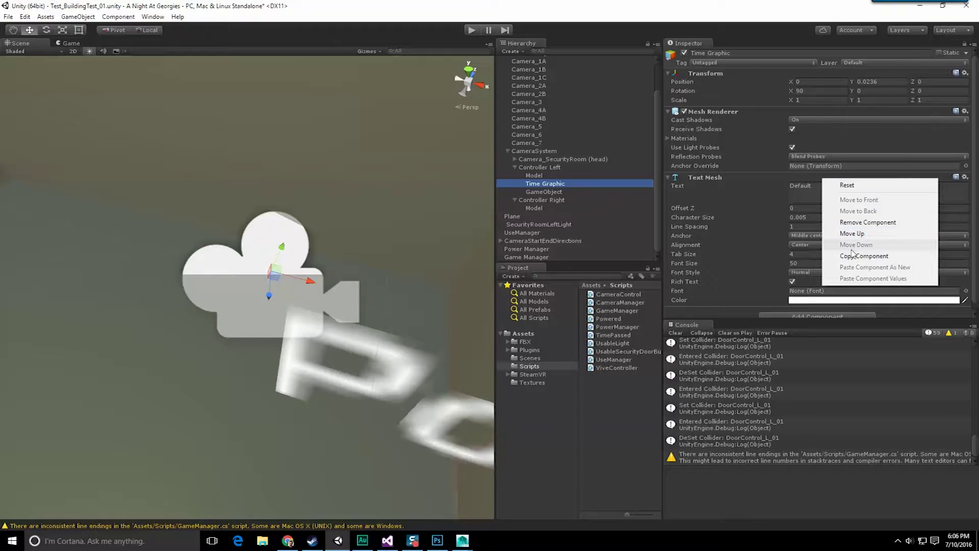
click(854, 255)
click(548, 192)
right_click(799, 179)
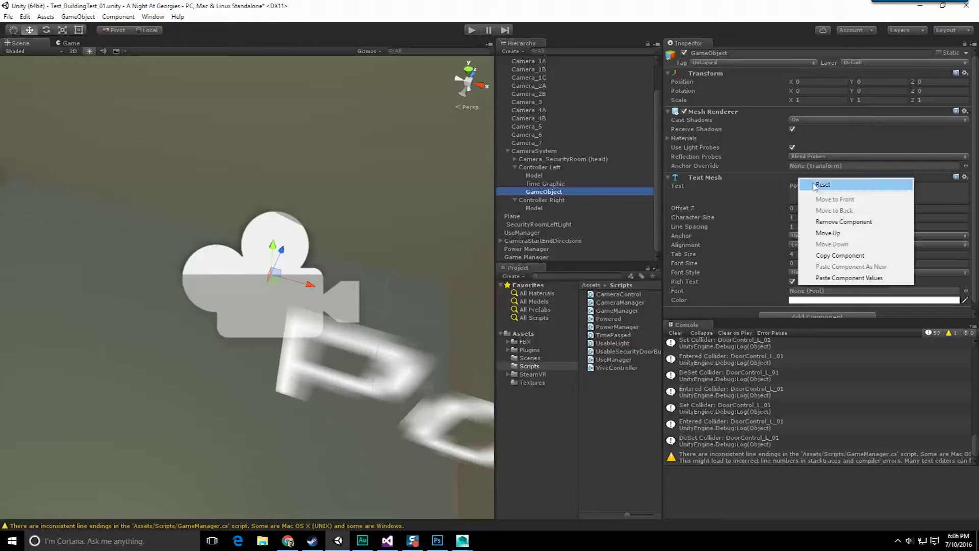
click(831, 278)
Set the GameObject's Text Mesh text to Power and the Time Graphic's text to Time.
click(820, 188)
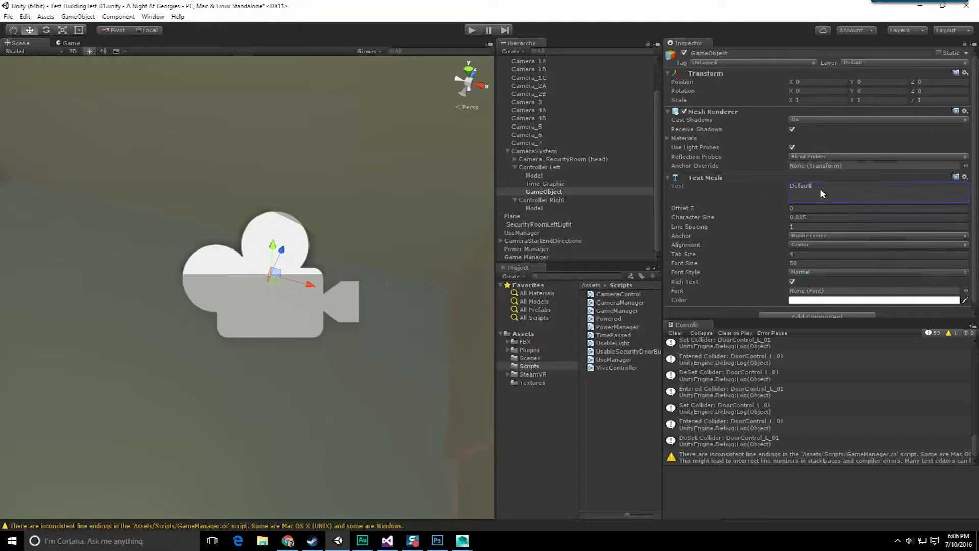
text(Power)
click(566, 184)
text(Time)
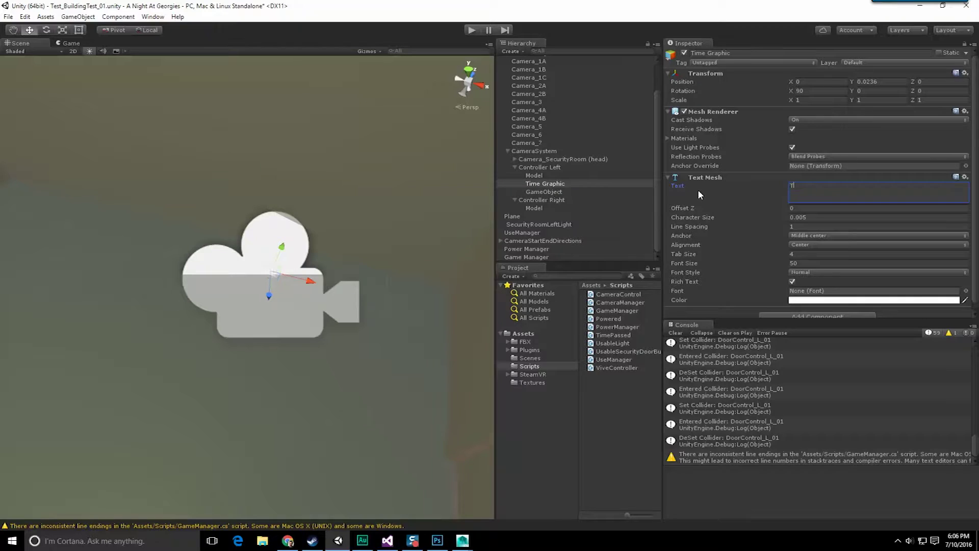
key(Return)
Rename the GameObject under Controller Left as Power Graphic.
click(568, 191)
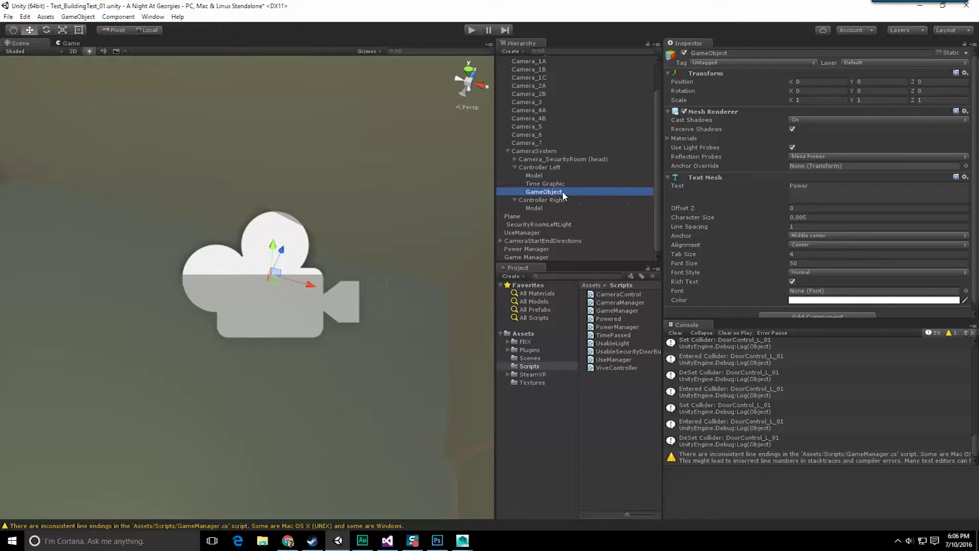
double_click(562, 192)
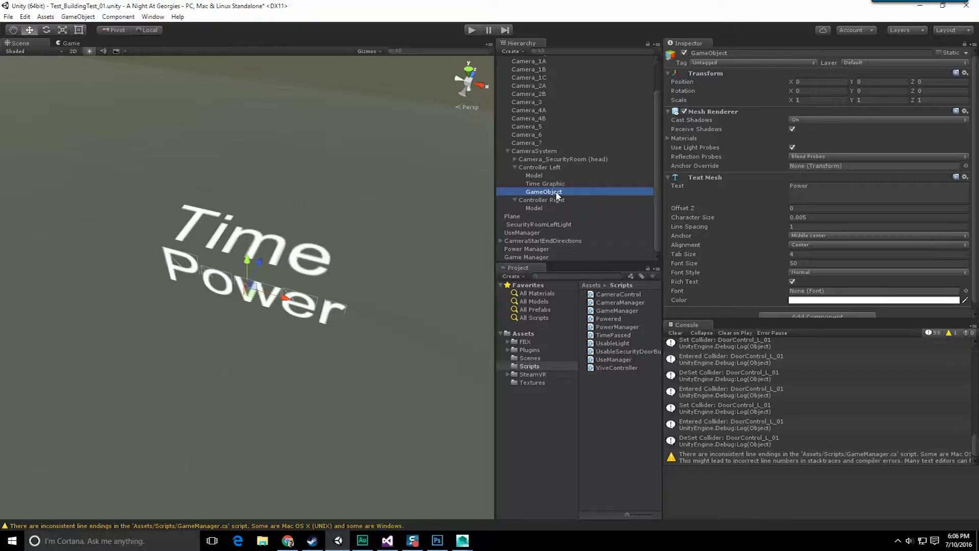
click(557, 194)
text(Power)
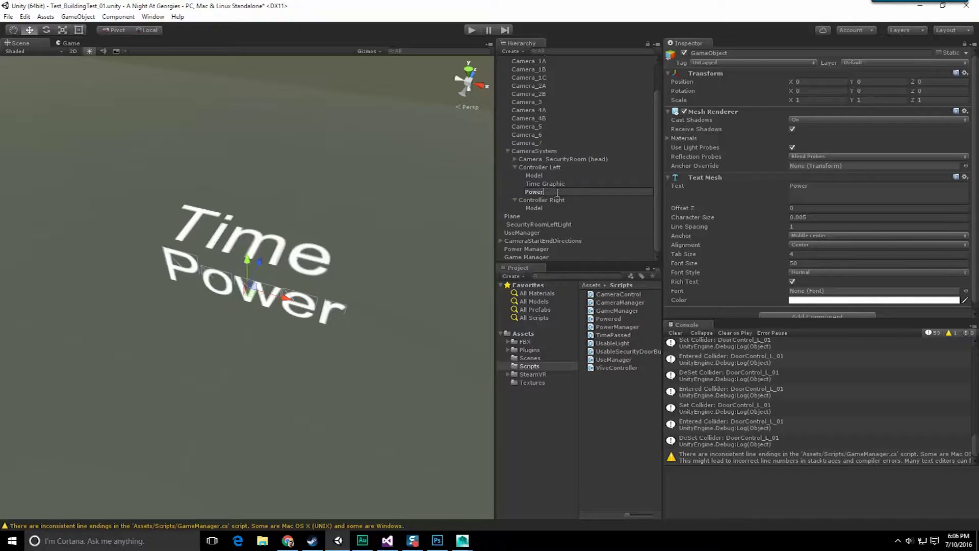
text( Graphic)
key(Return)
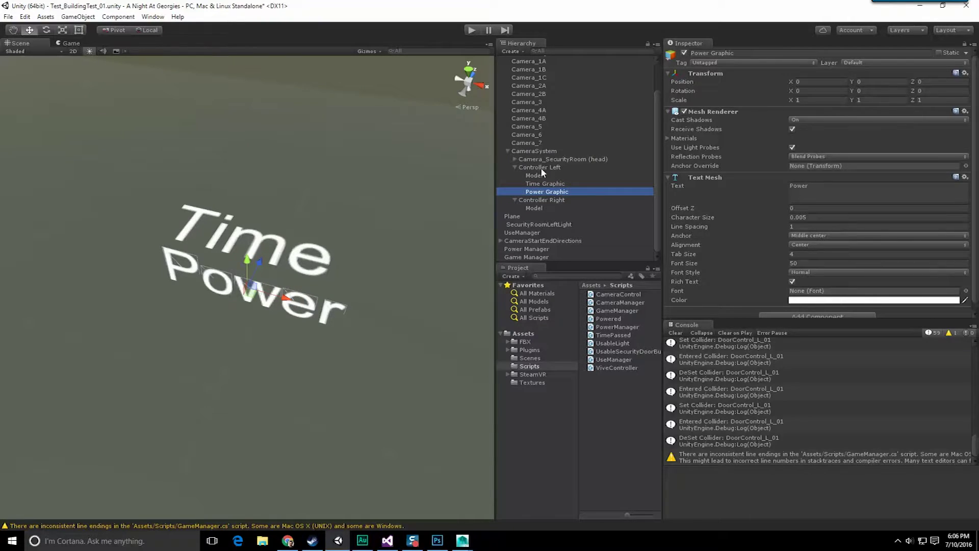
Set the Power Graphic's X rotation to 90 so its text lies flat like the Time text.
alt+drag(328, 316, 301, 294)
key(e)
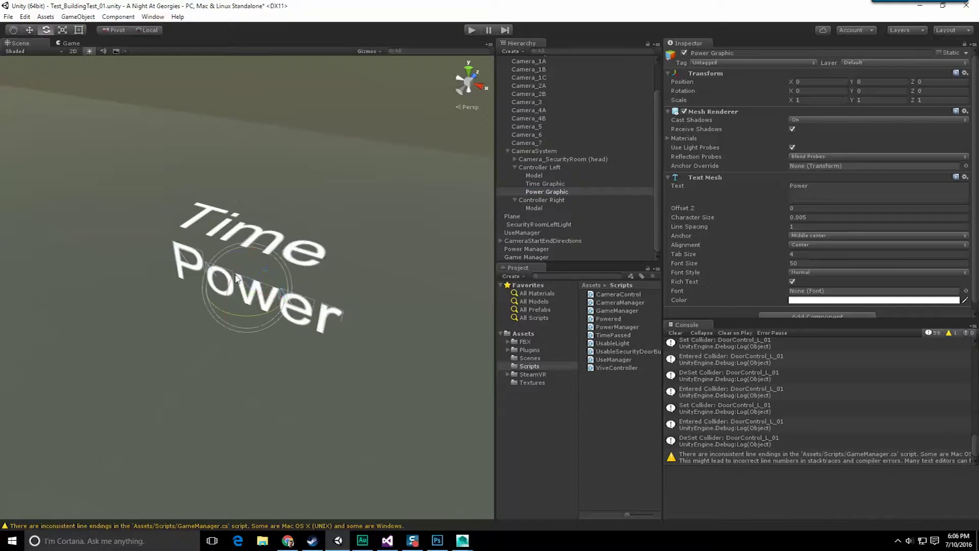
click(818, 90)
text(90)
alt+drag(380, 200, 375, 186)
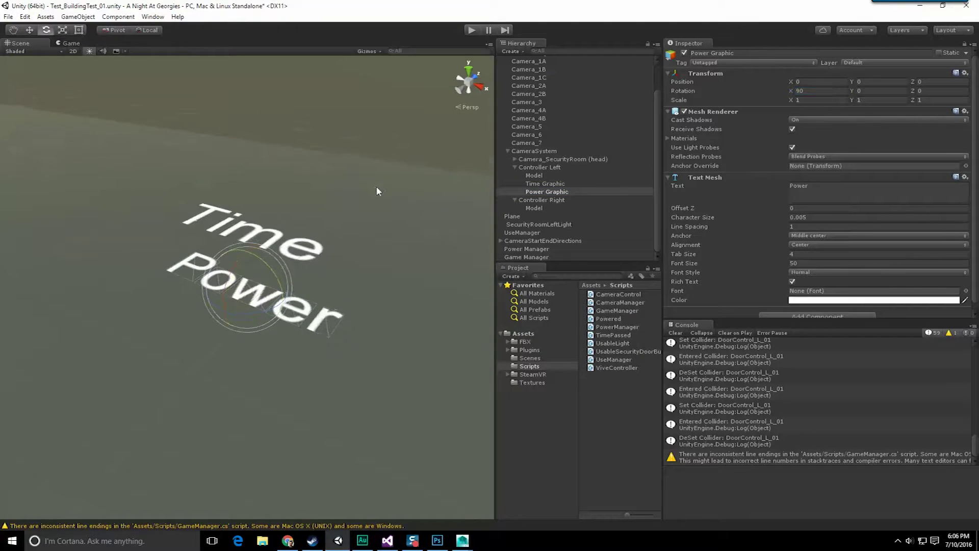
Raise the Power Graphic and match its Y position to the Time Graphic's 0.0236.
key(w)
alt+drag(320, 250, 329, 233)
alt+drag(265, 352, 255, 308)
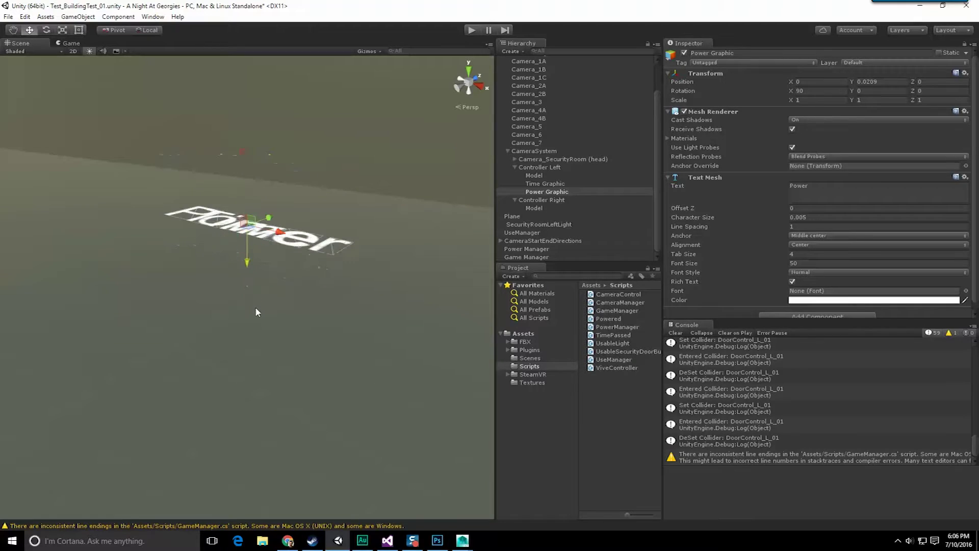
click(565, 183)
click(881, 82)
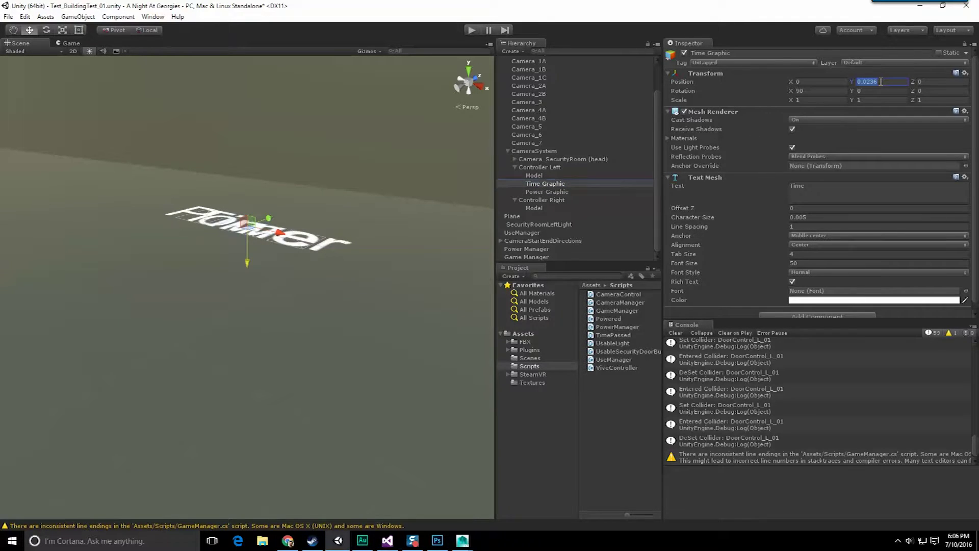
click(572, 193)
click(897, 81)
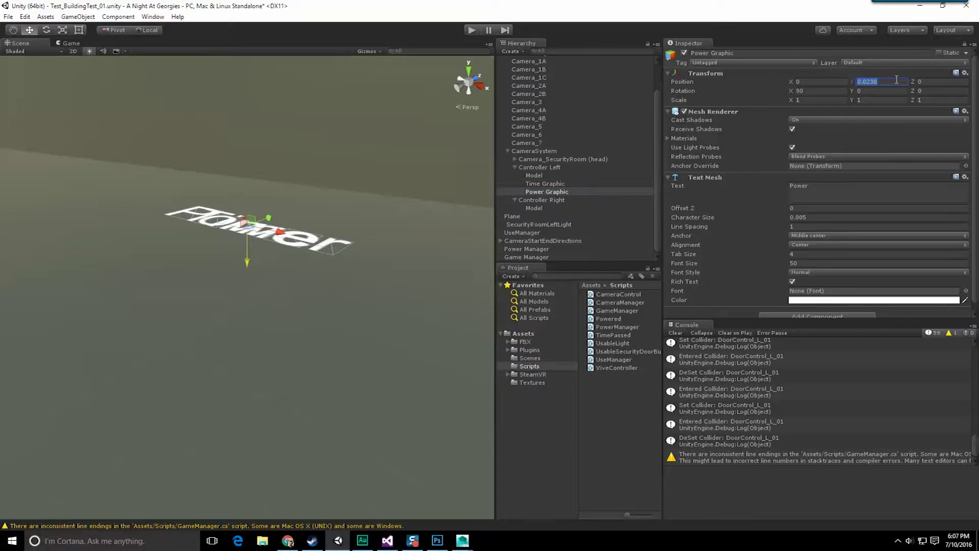
Move the Power Graphic along Z to about 0.049, clear of the Time text, and deselect it.
alt+drag(359, 237, 344, 237)
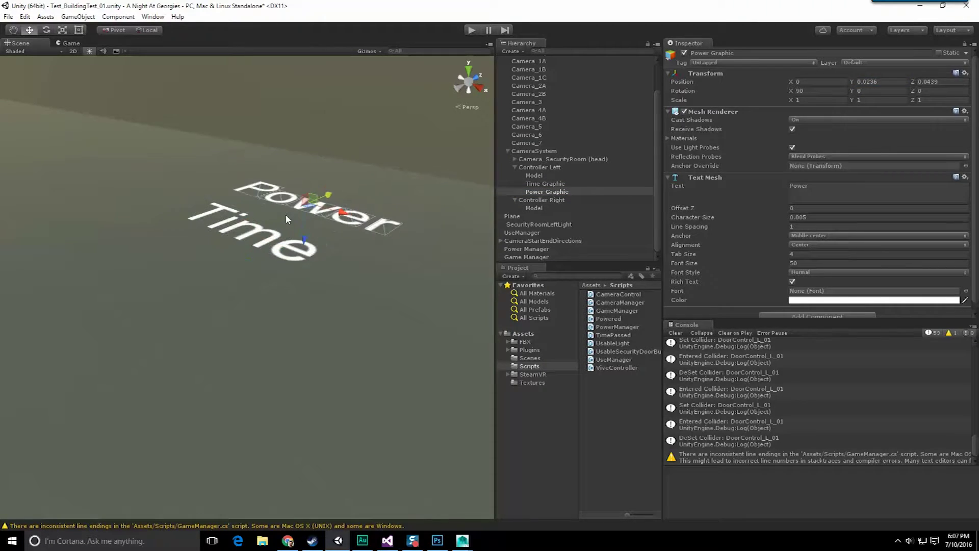
drag(285, 214, 284, 216)
alt+drag(357, 119, 434, 246)
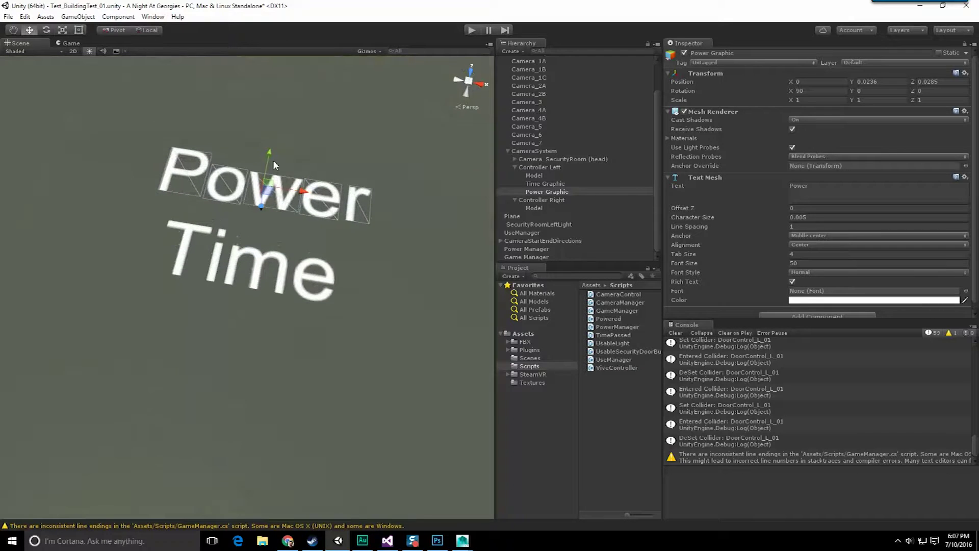
alt+drag(270, 152, 301, 176)
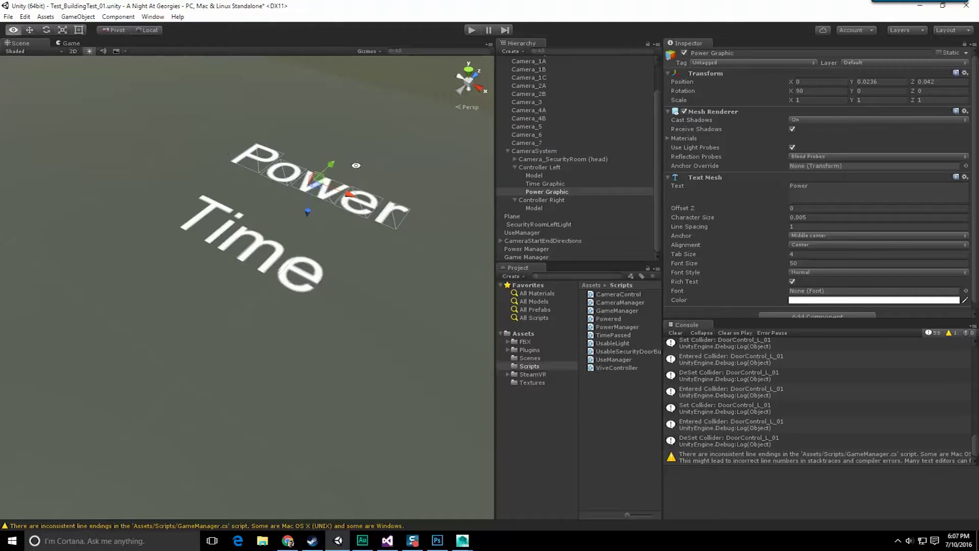
mouse_move(356, 165)
alt+mouse_down()
mouse_move(348, 173)
mouse_move(359, 166)
alt+mouse_up()
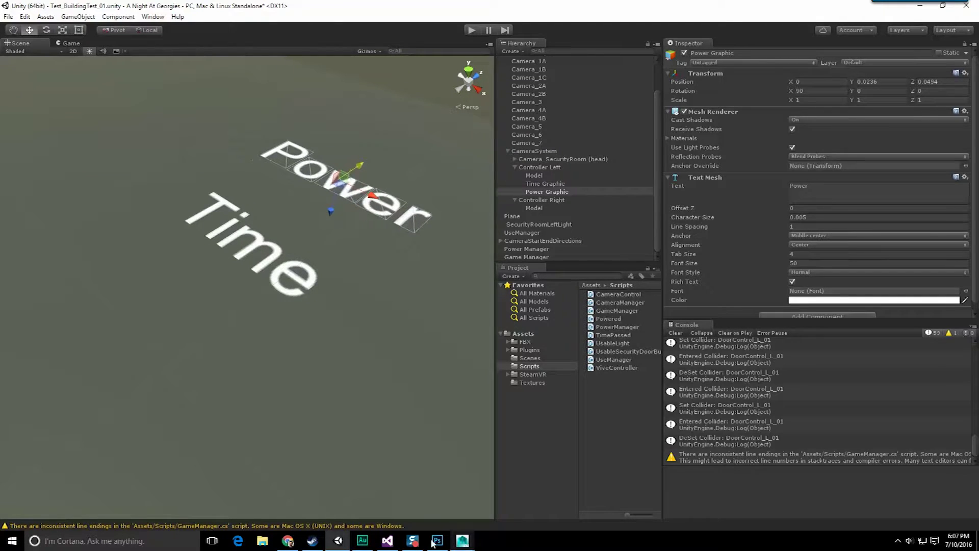
click(377, 315)
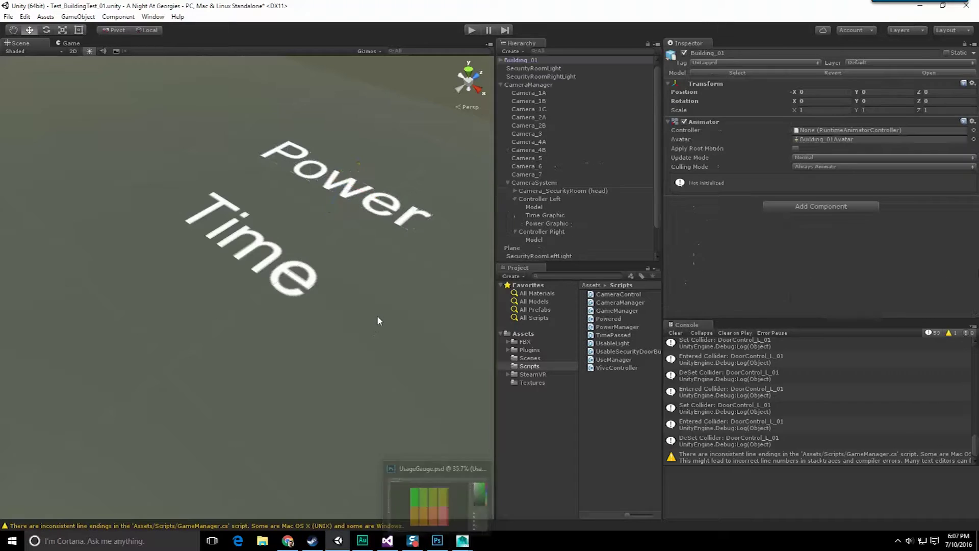
Switch to Maya LT and create a polygon plane at the origin, framed in the view.
click(463, 542)
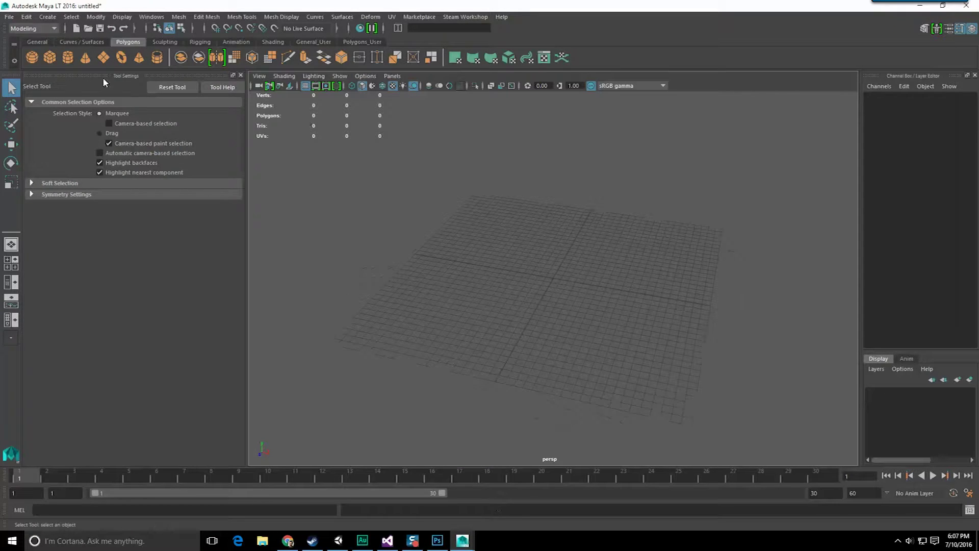
click(104, 57)
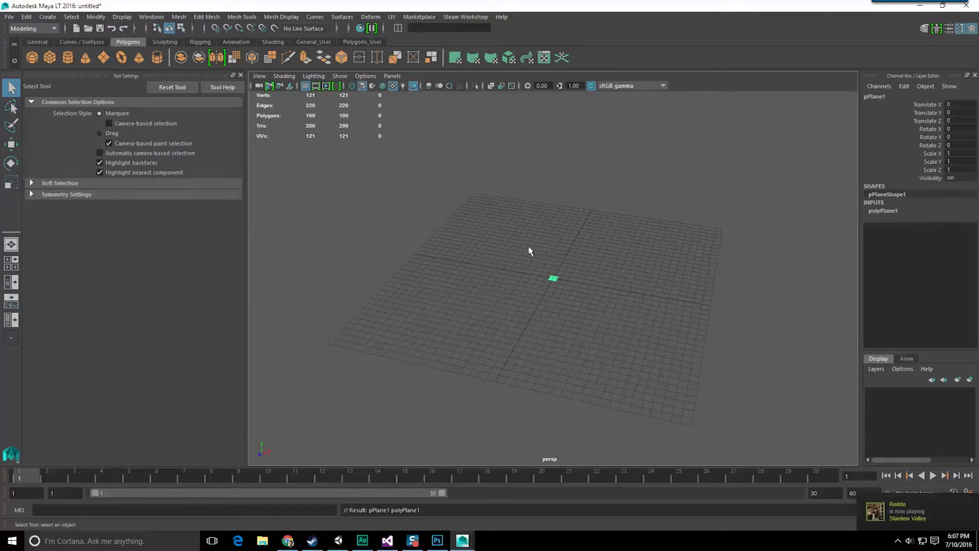
alt+drag(528, 251, 603, 301)
key(f)
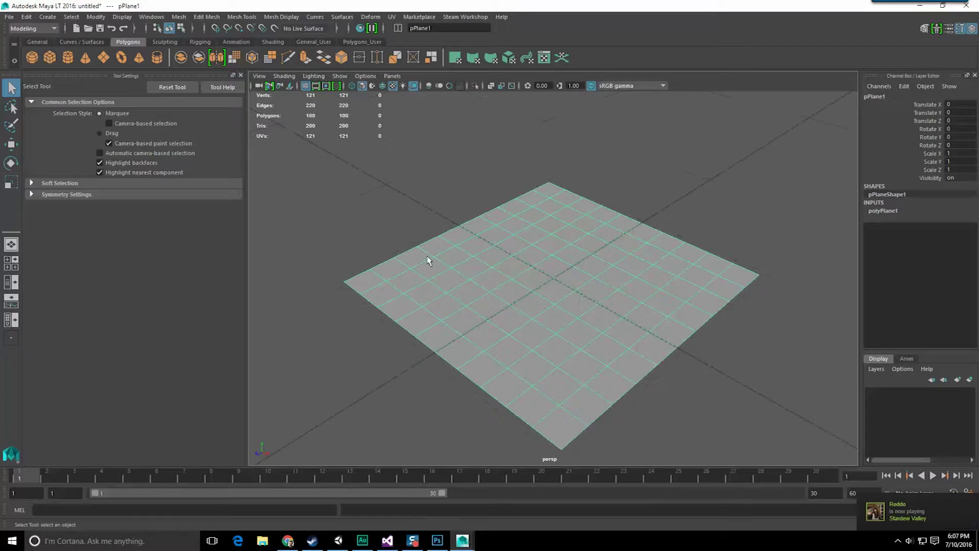
Reduce the plane's width and height subdivisions to 1.
click(898, 213)
drag(918, 235, 918, 244)
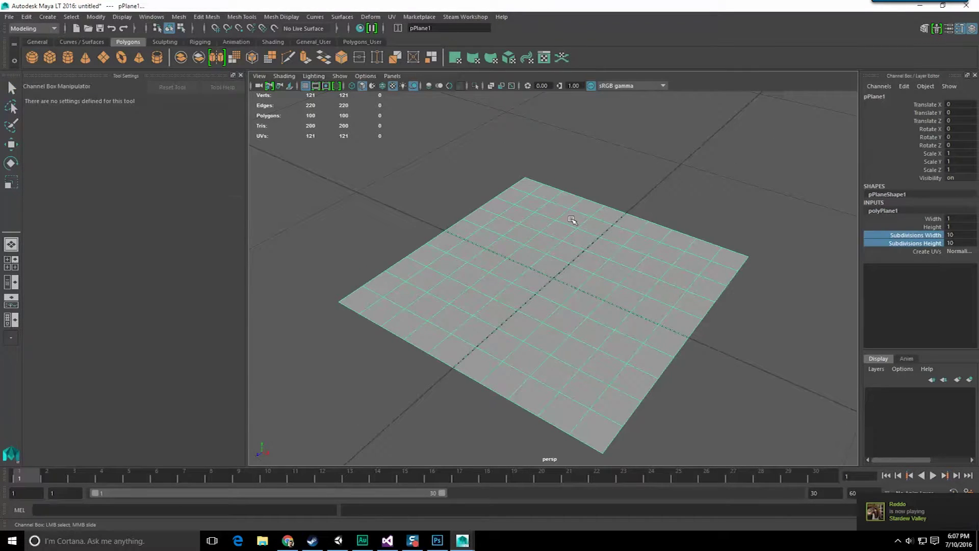
middle_drag(568, 214, 522, 218)
alt+drag(560, 218, 505, 239)
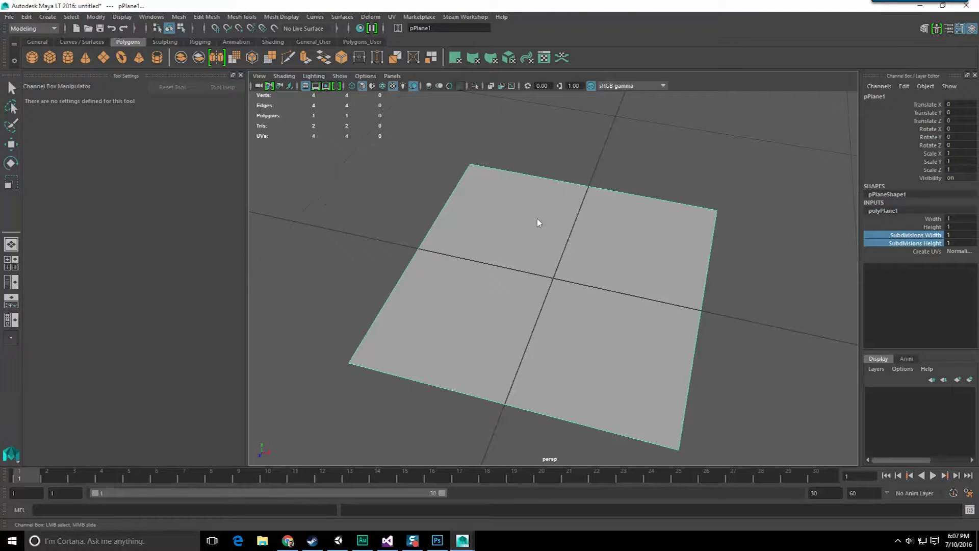
Assign a new Phong material to the plane, then bring back the Channel Box and hide the Tool Settings.
right_drag(555, 319, 536, 456)
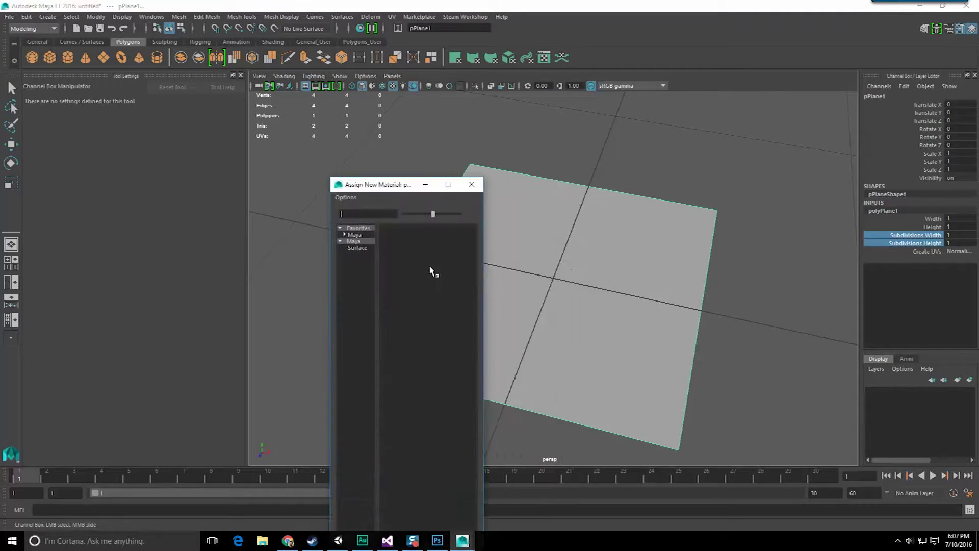
click(400, 280)
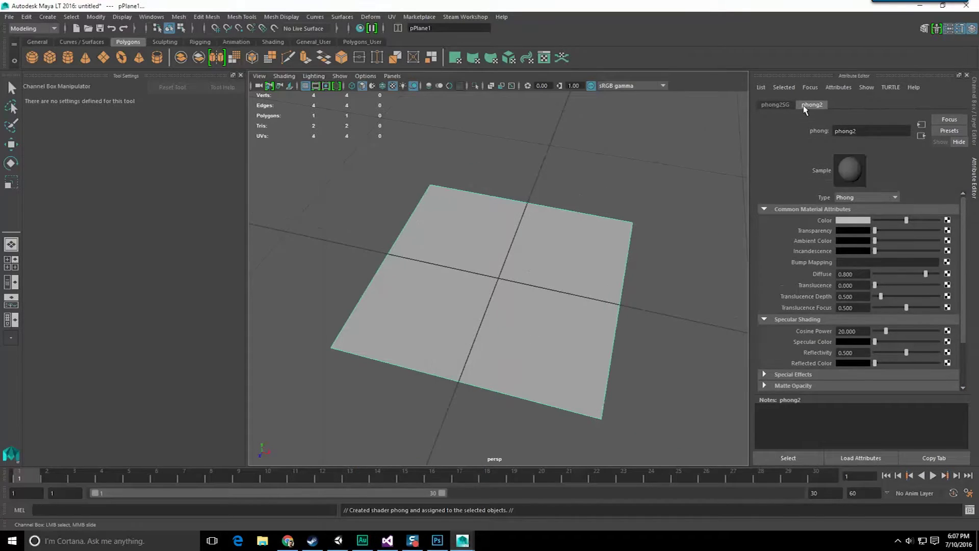
click(948, 29)
click(960, 29)
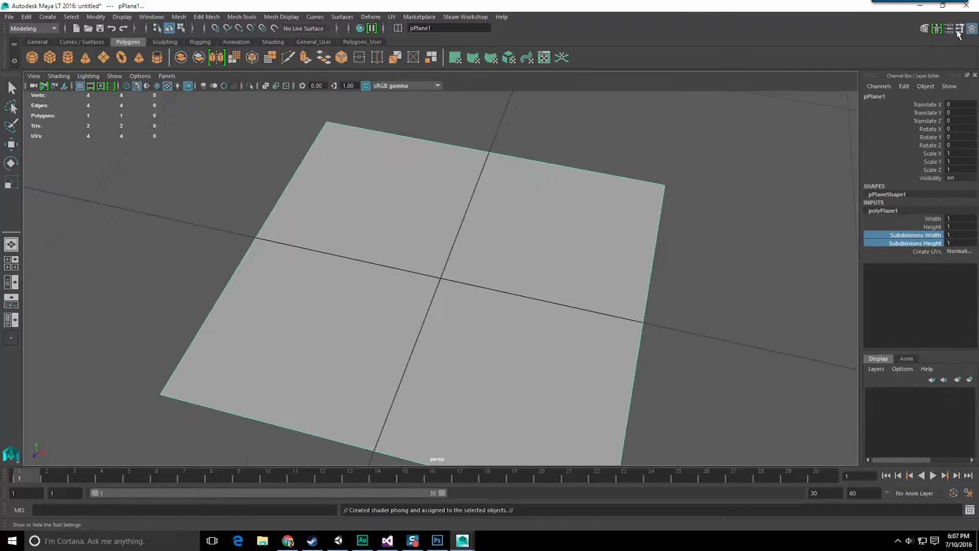
Rename the polygon plane to Usage_1.
click(886, 95)
click(886, 96)
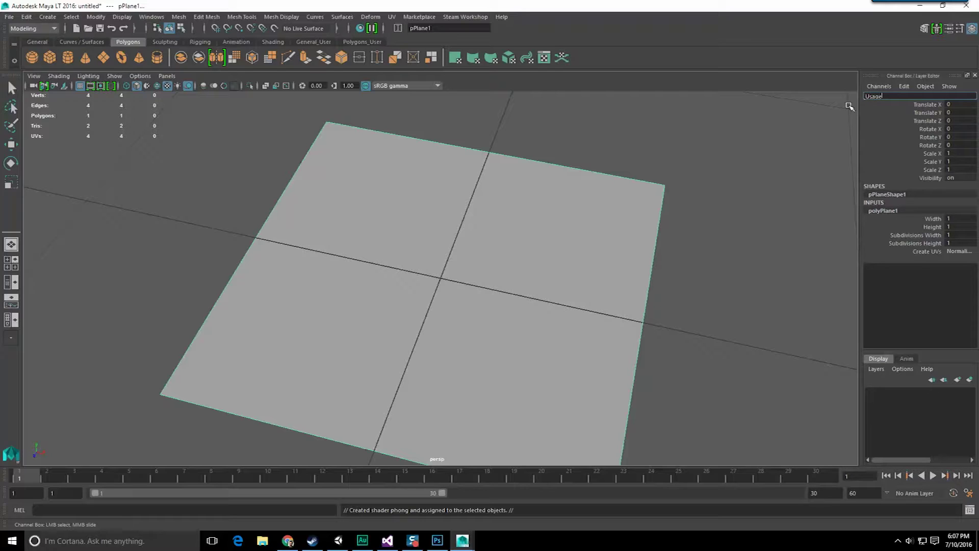
text(Usage_1)
key(Return)
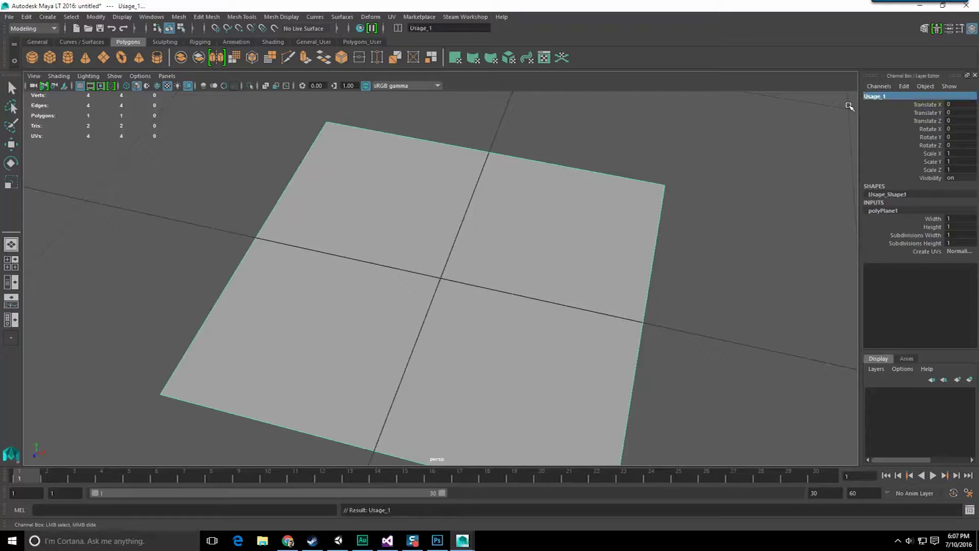
Rename the plane's Phong material to Usage_M.
alt+drag(368, 268, 392, 264)
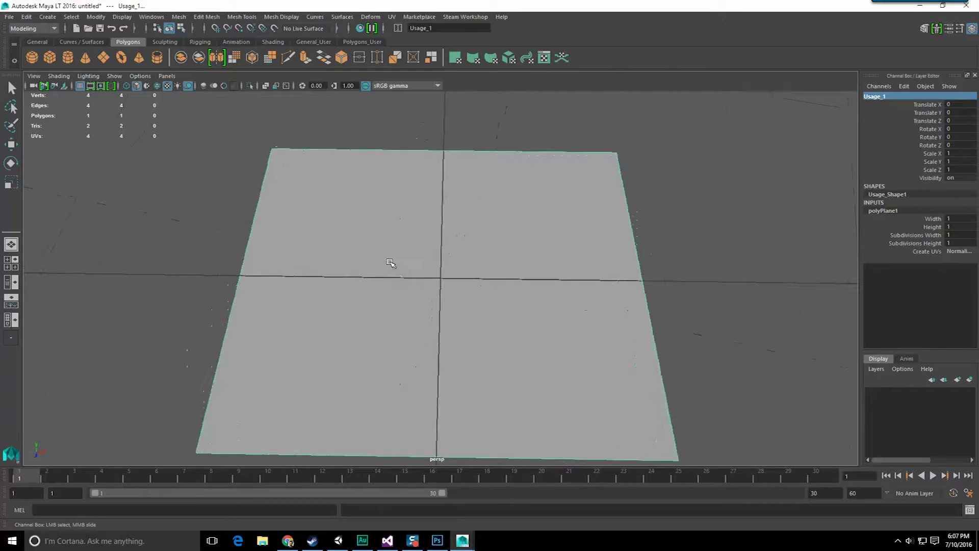
scroll(393, 263, down, 4)
alt+drag(469, 253, 472, 265)
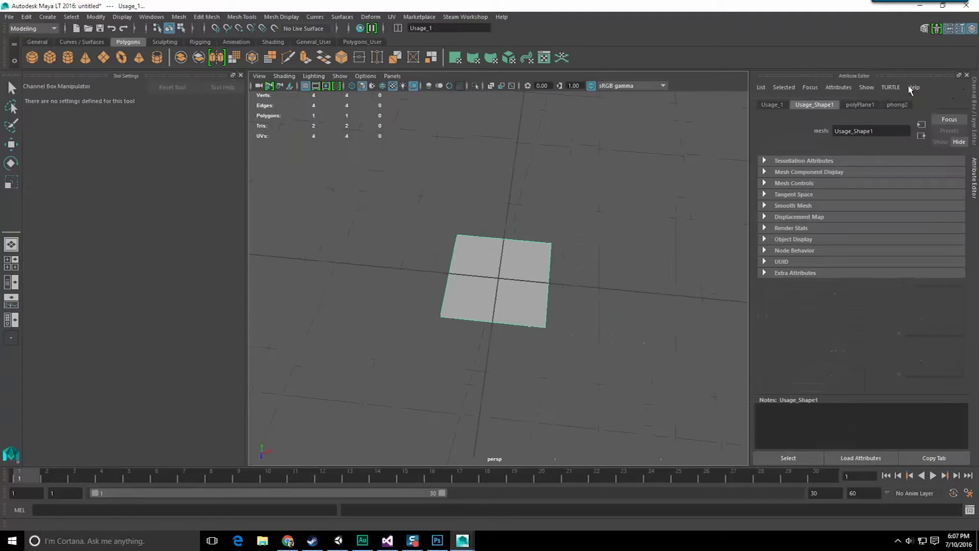
click(905, 105)
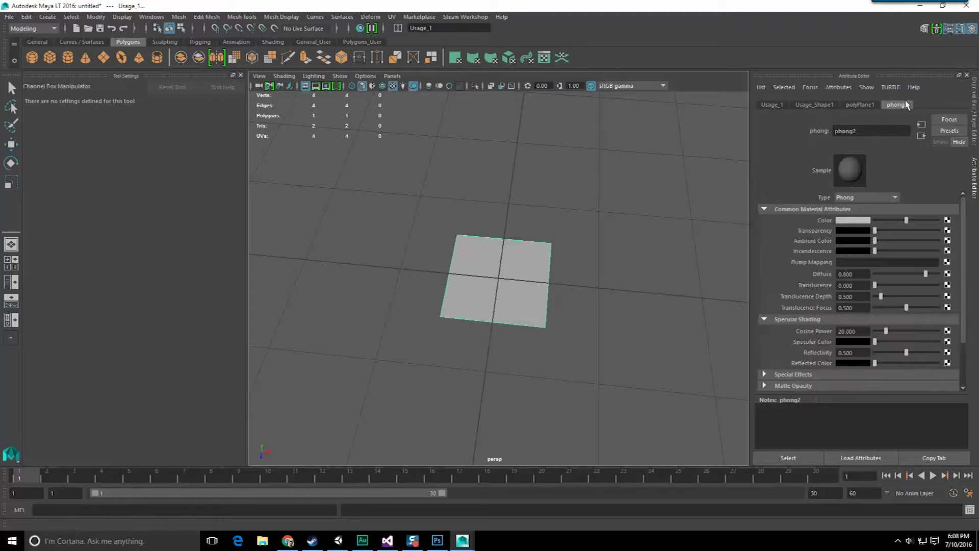
double_click(875, 133)
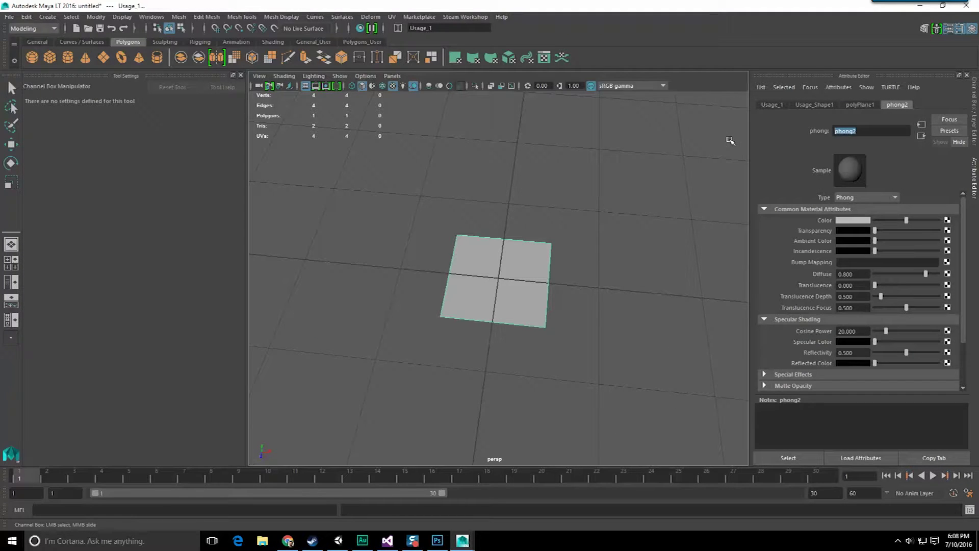
key(Return)
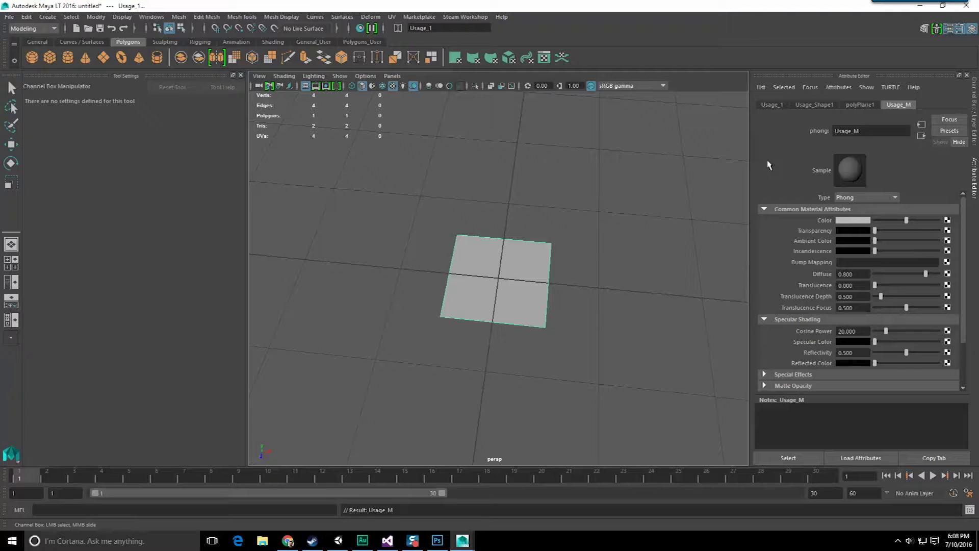
Connect a File texture to the material's color, naming it Usage_file and its placement node Usage_place2dTexture.
click(947, 222)
click(275, 148)
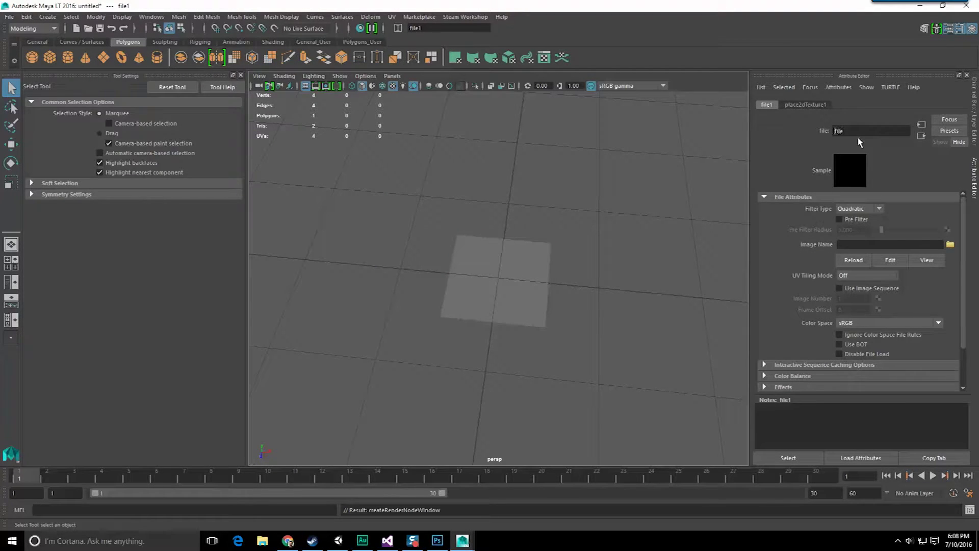
key(Return)
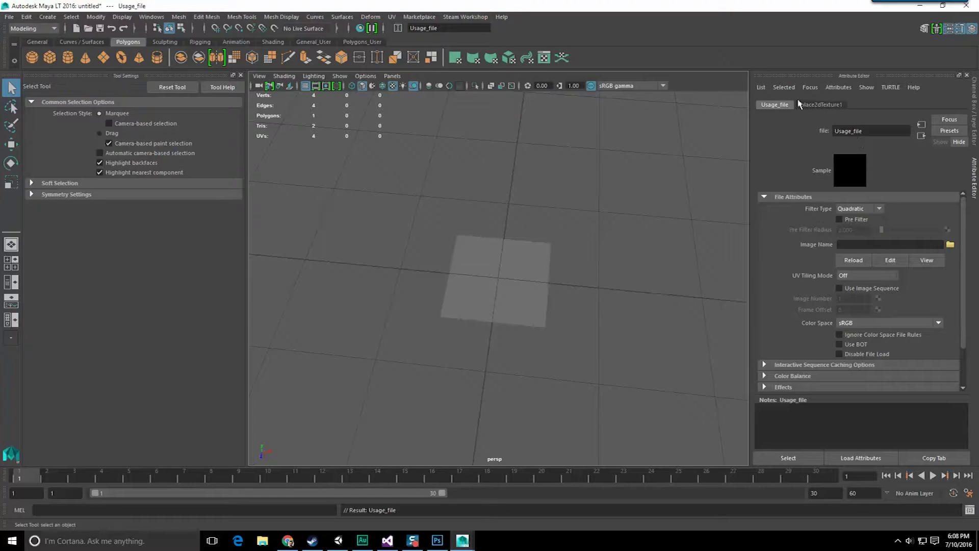
click(817, 105)
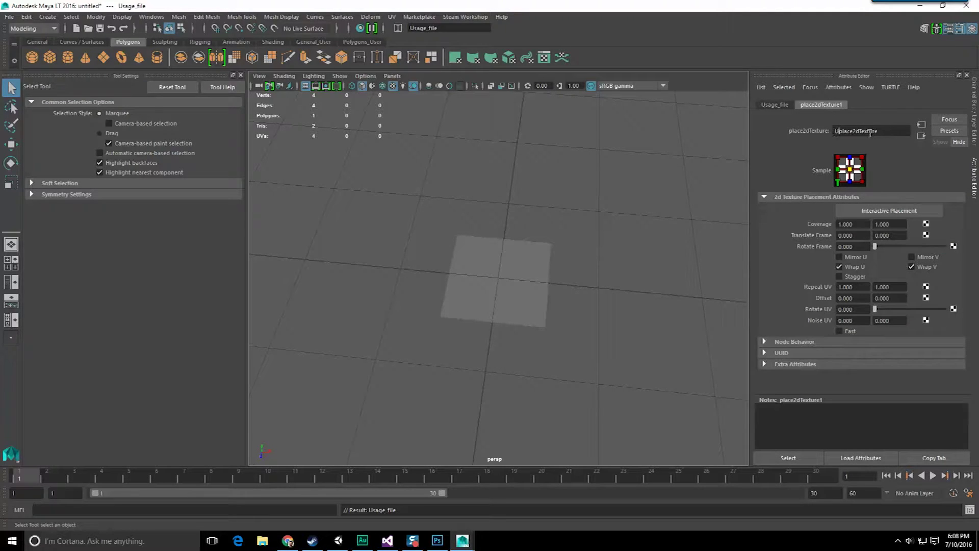
text(_)
key(Return)
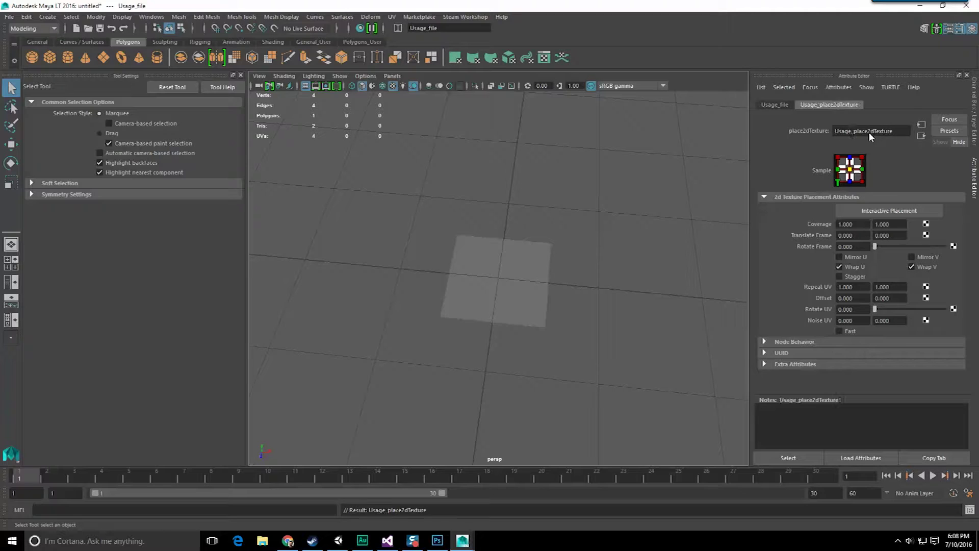
click(774, 105)
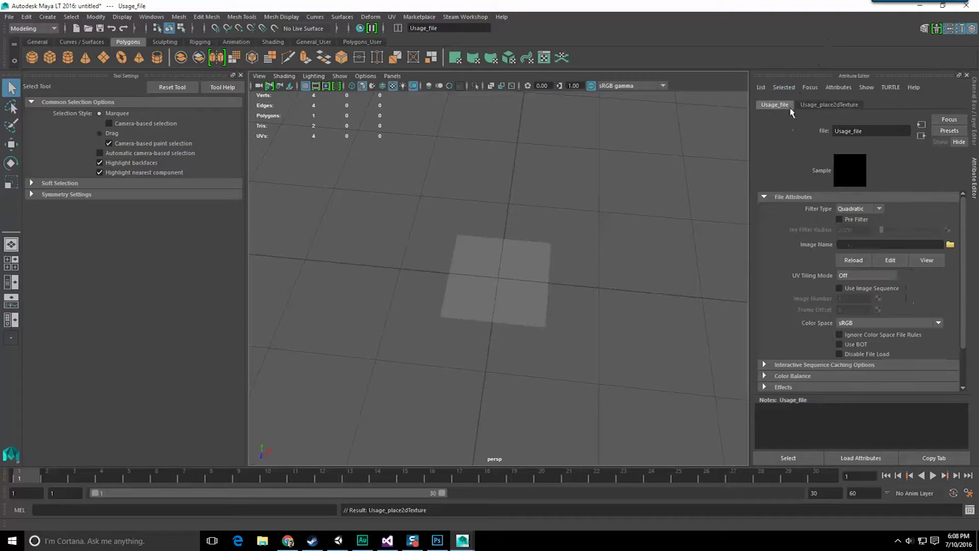
click(950, 245)
drag(492, 294, 303, 94)
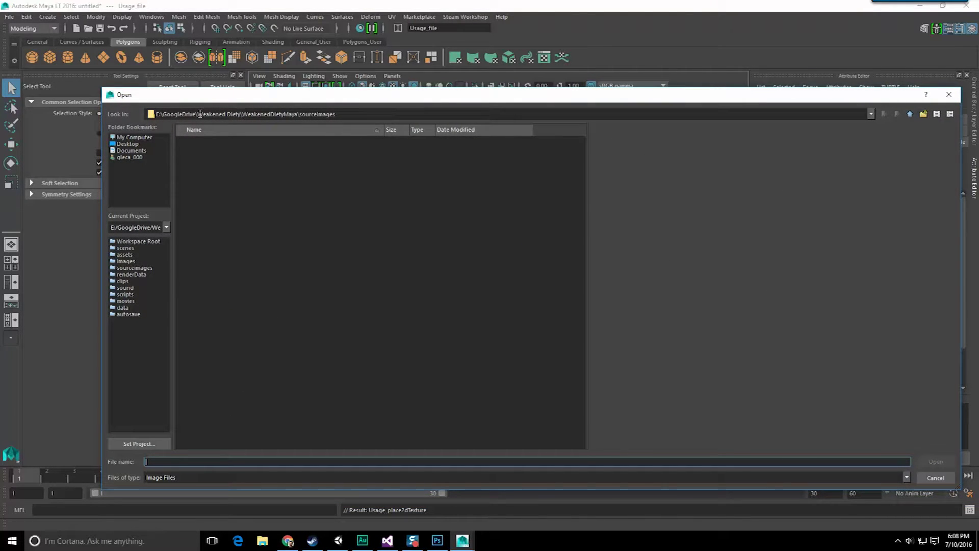
drag(199, 117, 229, 118)
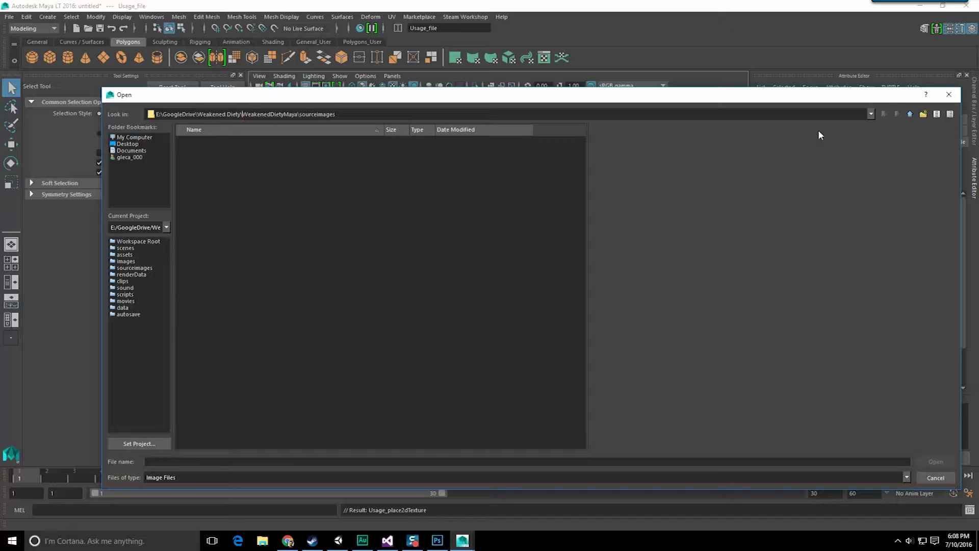
click(948, 94)
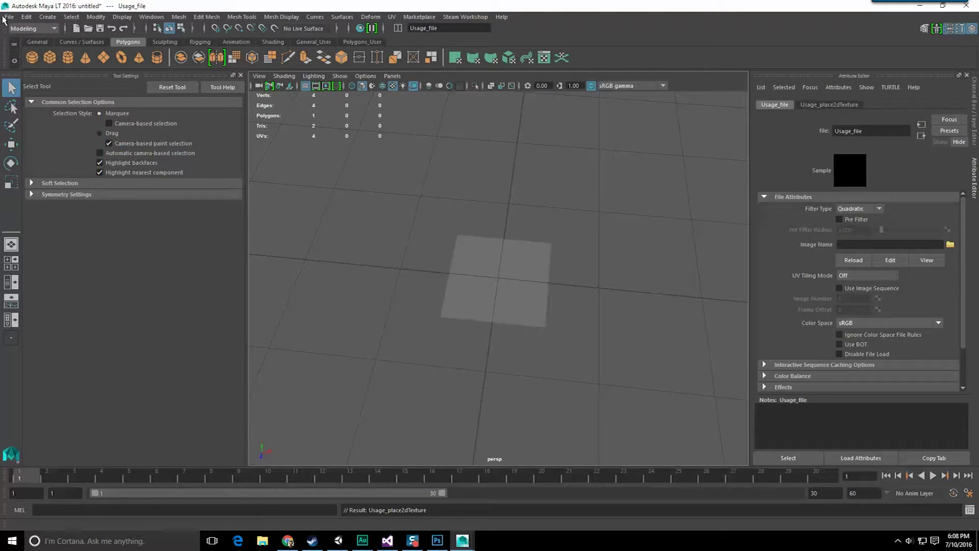
click(10, 17)
mouse_move(72, 258)
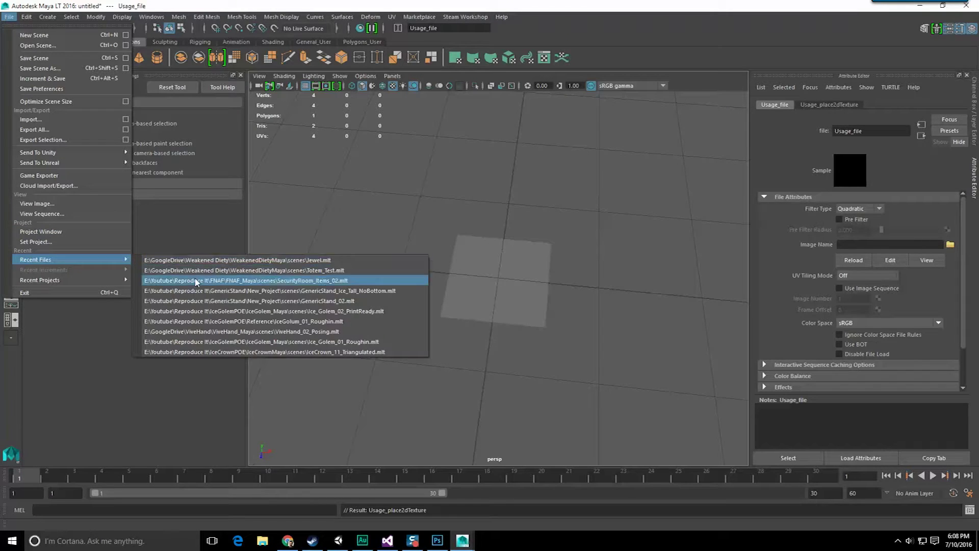
click(53, 243)
click(951, 93)
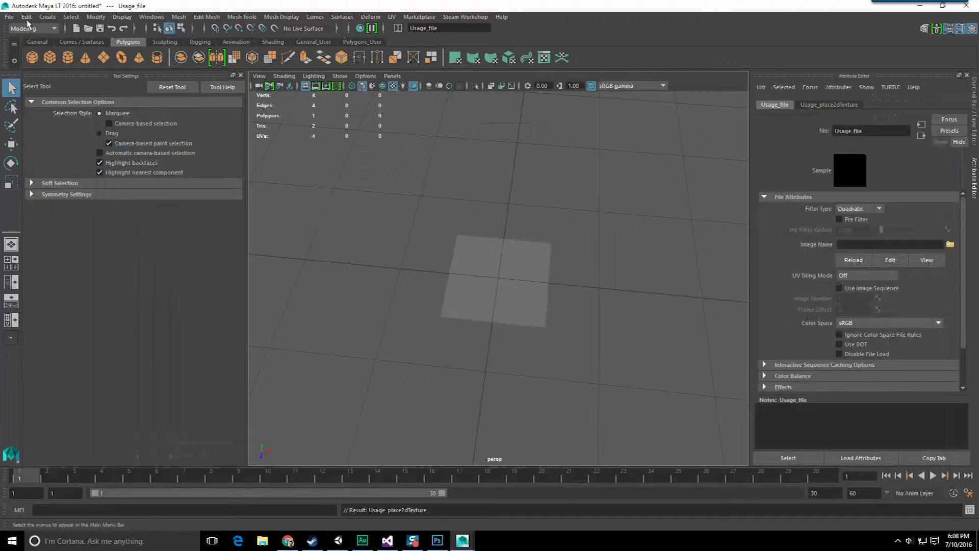
Switch the current project to the recently used FNAF_Maya project.
click(9, 16)
mouse_move(55, 280)
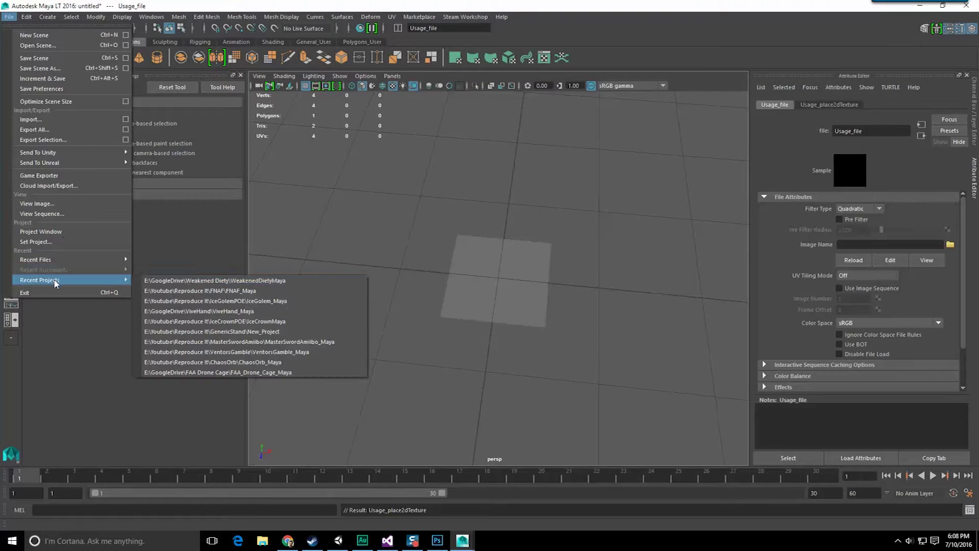
click(205, 293)
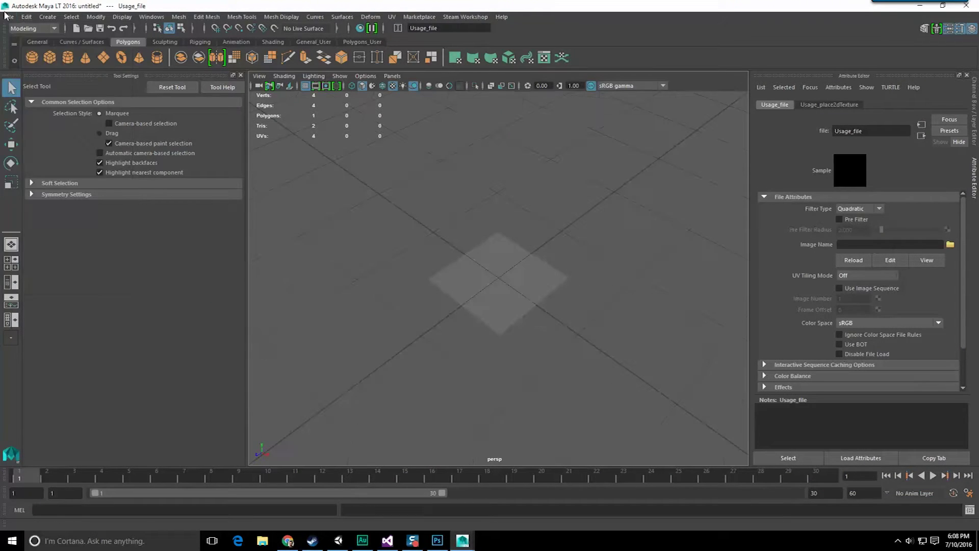
Save the scene as USage in the FNAF_Maya project's scenes folder.
click(9, 17)
click(612, 178)
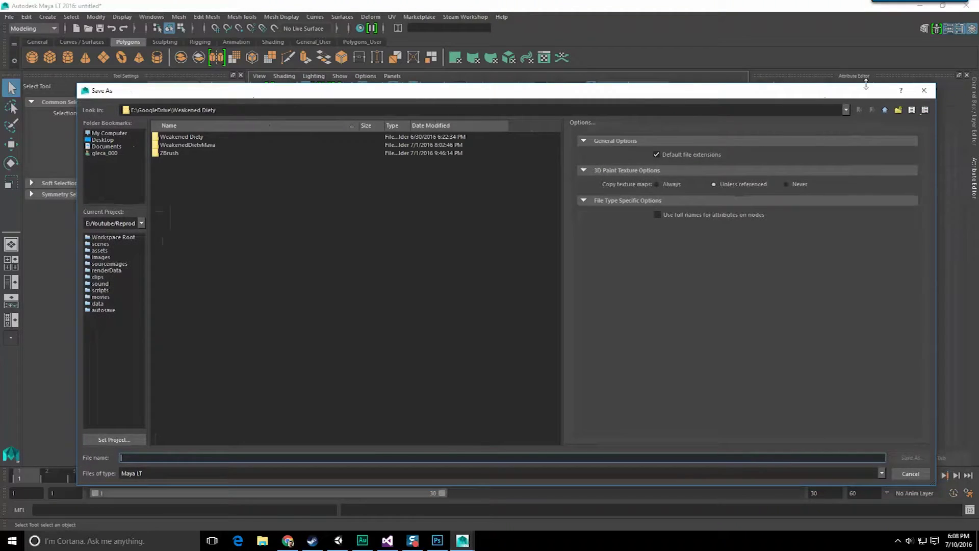
click(101, 244)
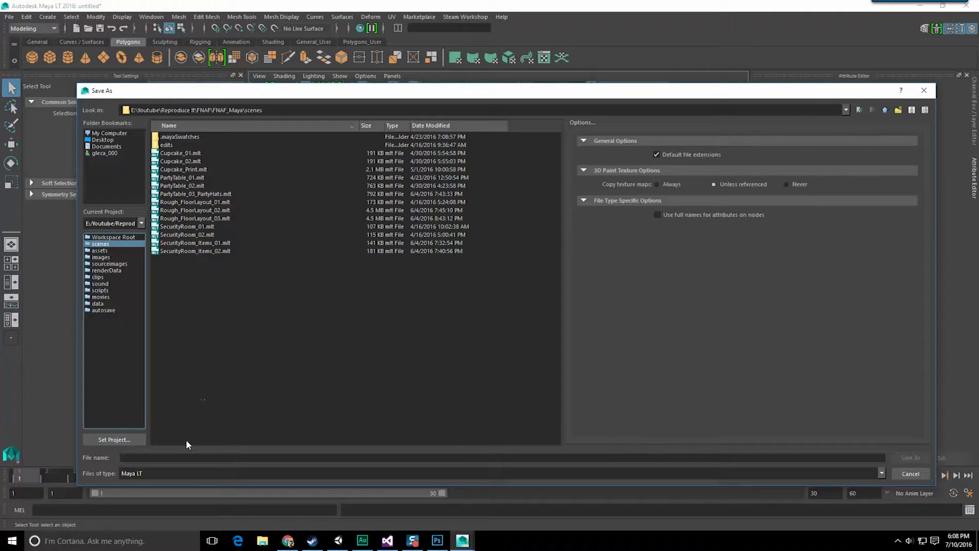
click(178, 457)
text(uSage)
key(Return)
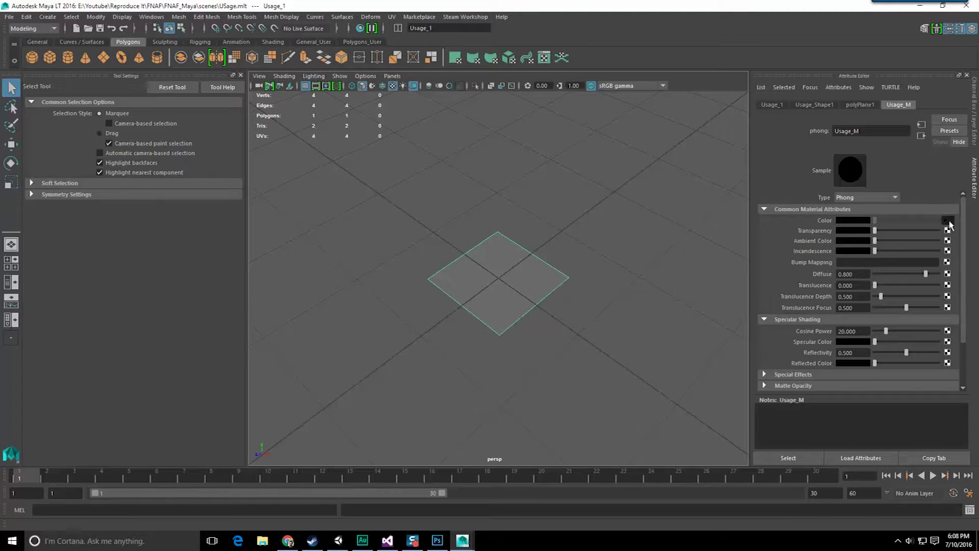
Load UsageGauge.png from the FNAF Textures folder as the image of the material's color texture.
click(947, 221)
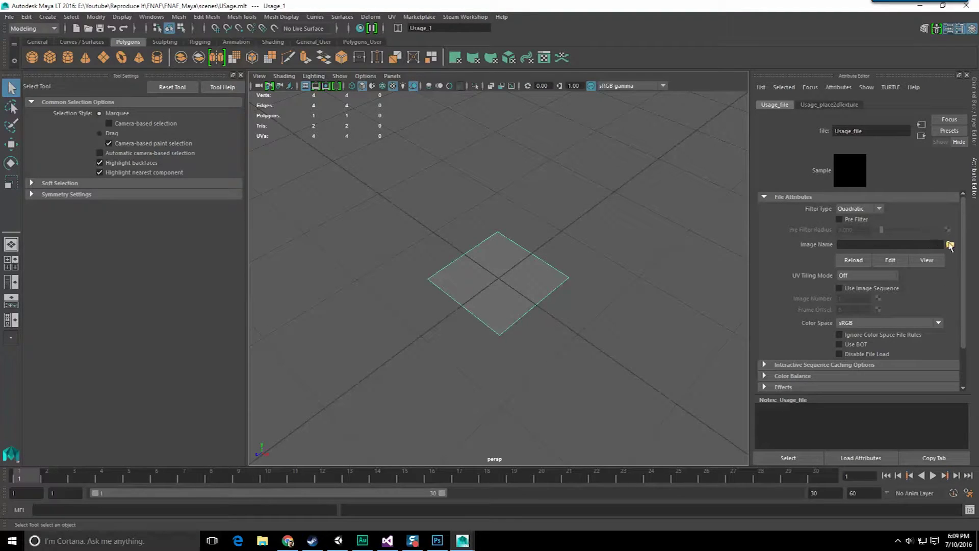
click(950, 244)
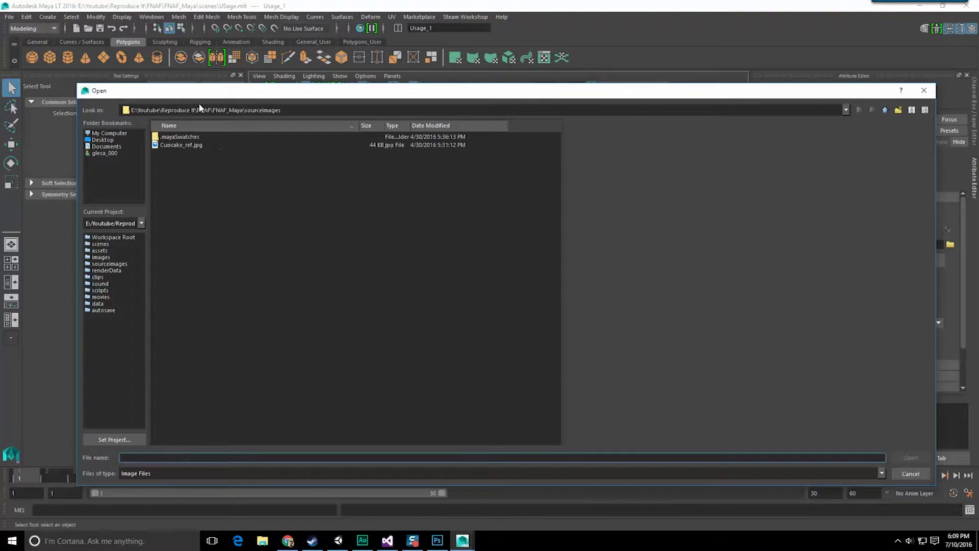
click(885, 109)
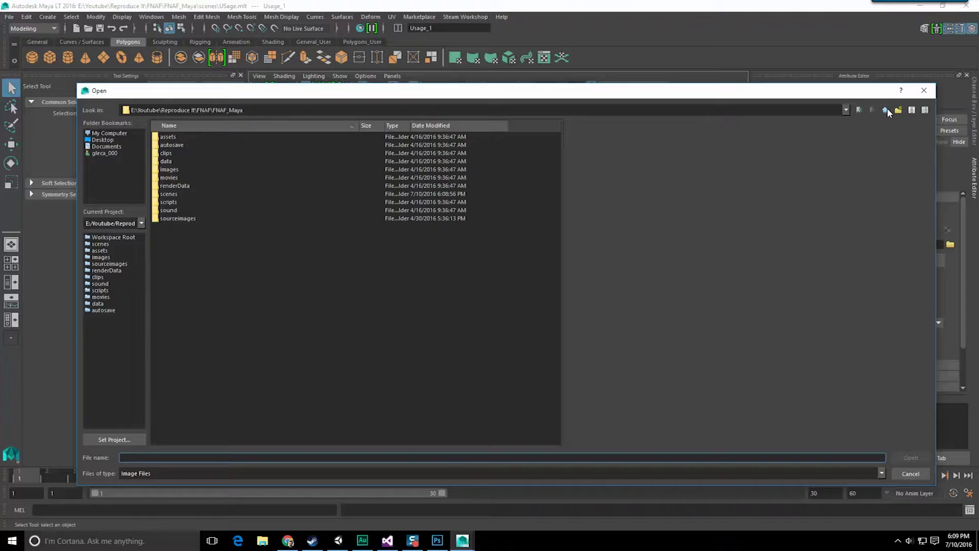
click(885, 110)
double_click(170, 235)
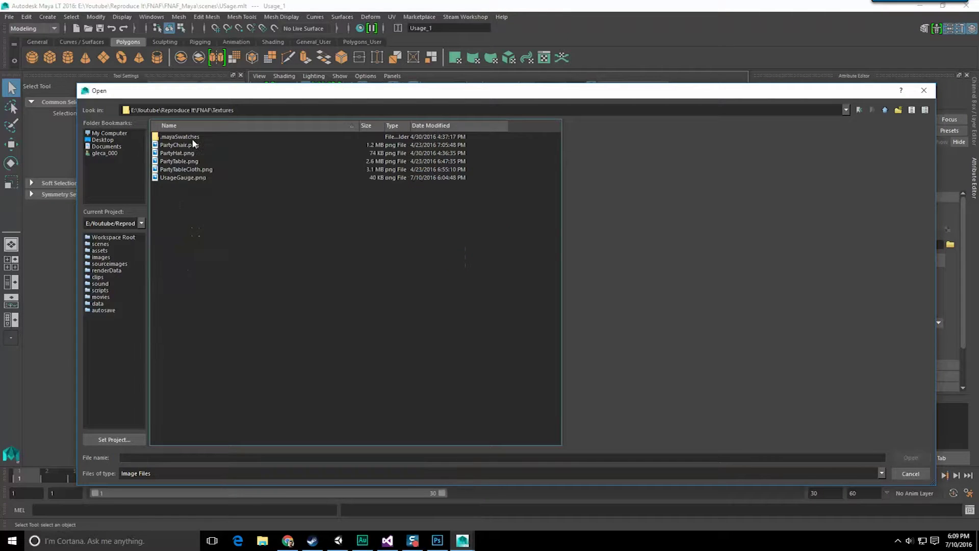
double_click(176, 177)
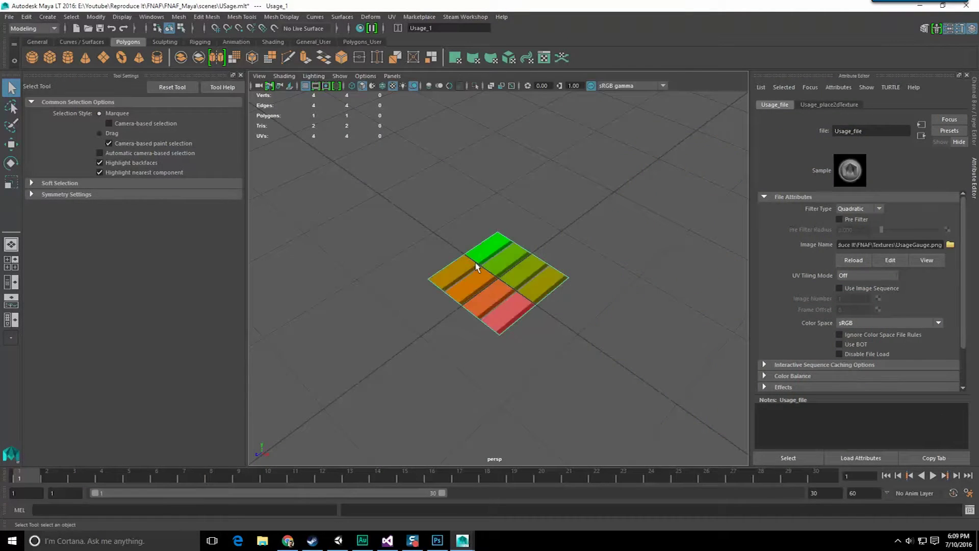
Open the UV Editor for the textured plane and shrink its window to fit within the screen.
scroll(489, 269, up, 5)
scroll(490, 269, down, 3)
alt+drag(465, 250, 510, 247)
scroll(463, 276, up, 2)
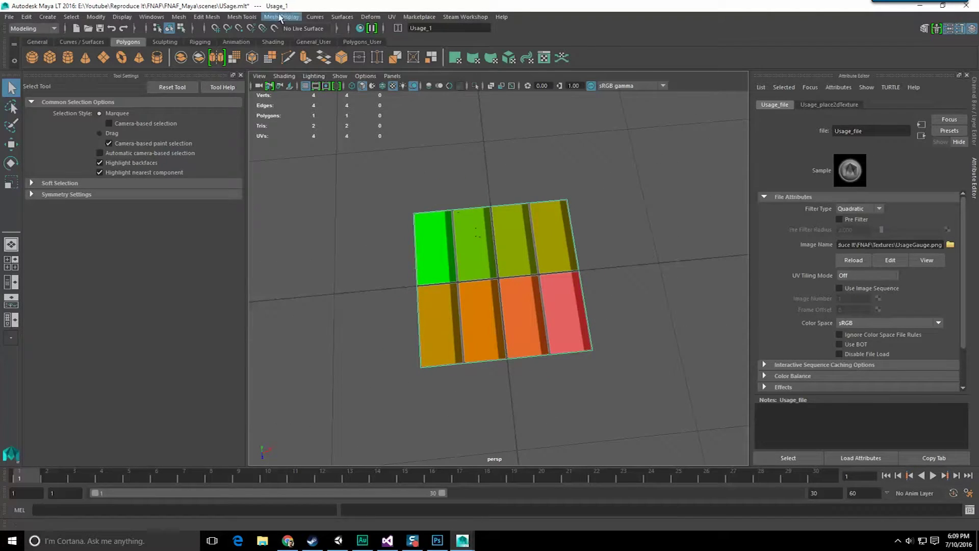
click(148, 18)
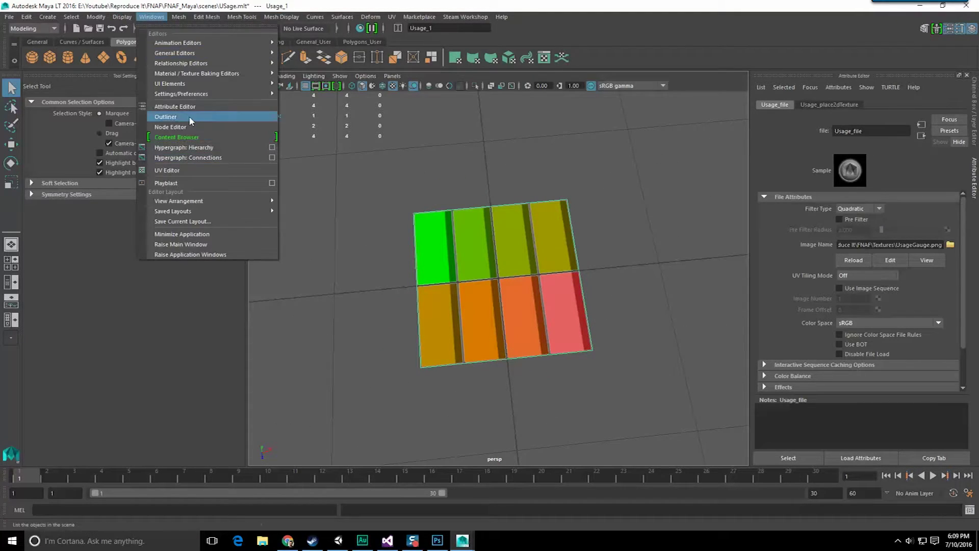
click(186, 171)
drag(516, 300, 498, 4)
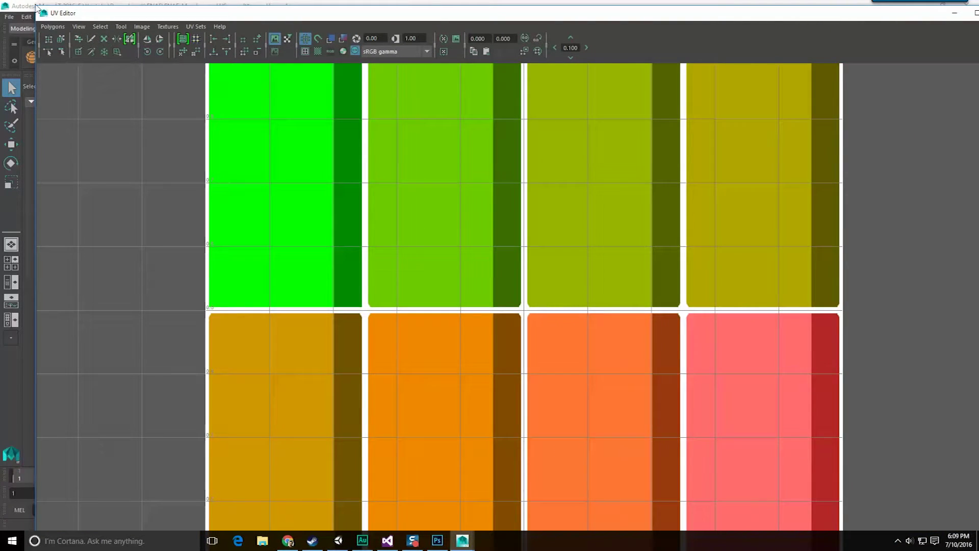
drag(36, 6, 332, 158)
drag(429, 165, 154, 28)
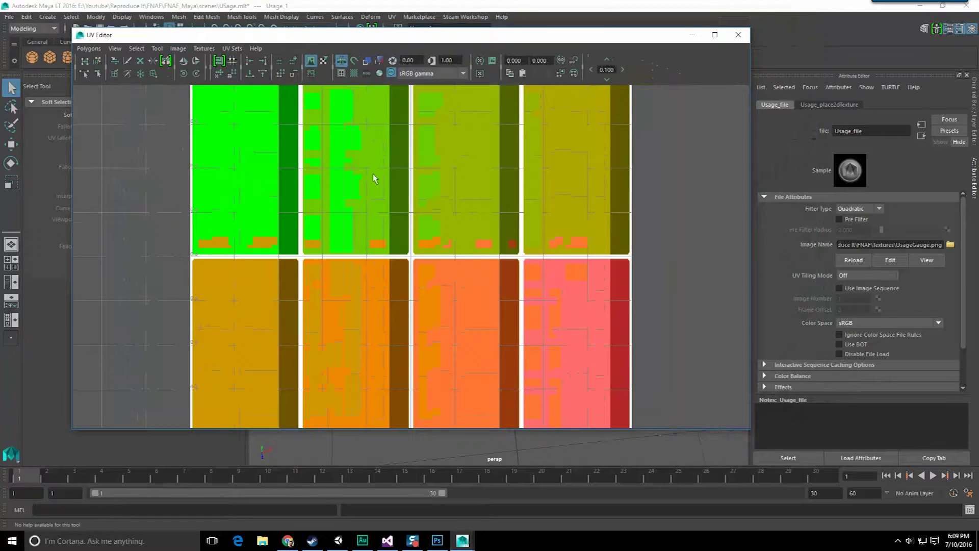
Move the UVs on the plane's right edge along U to the right border of the first gauge column.
scroll(423, 193, down, 5)
right_drag(339, 174, 380, 175)
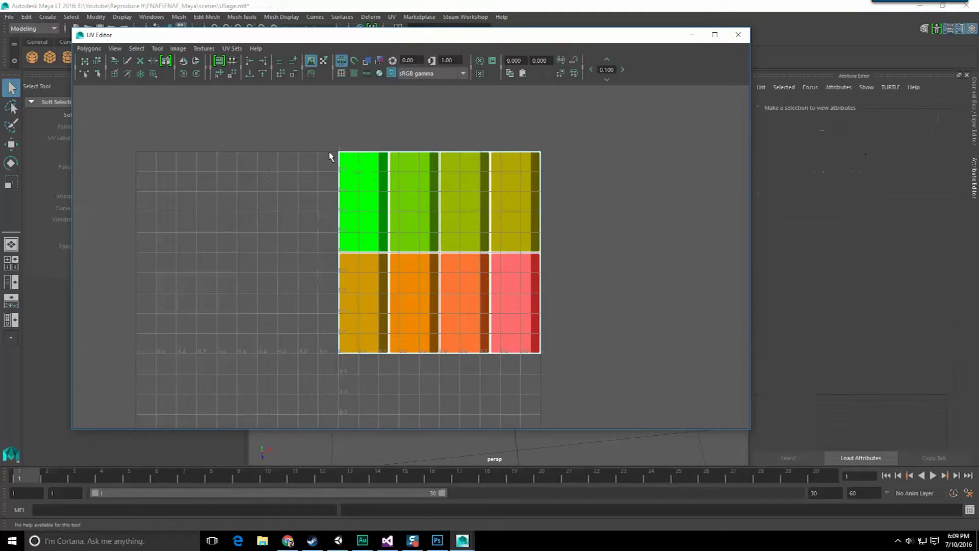
drag(478, 111, 574, 361)
scroll(584, 286, up, 2)
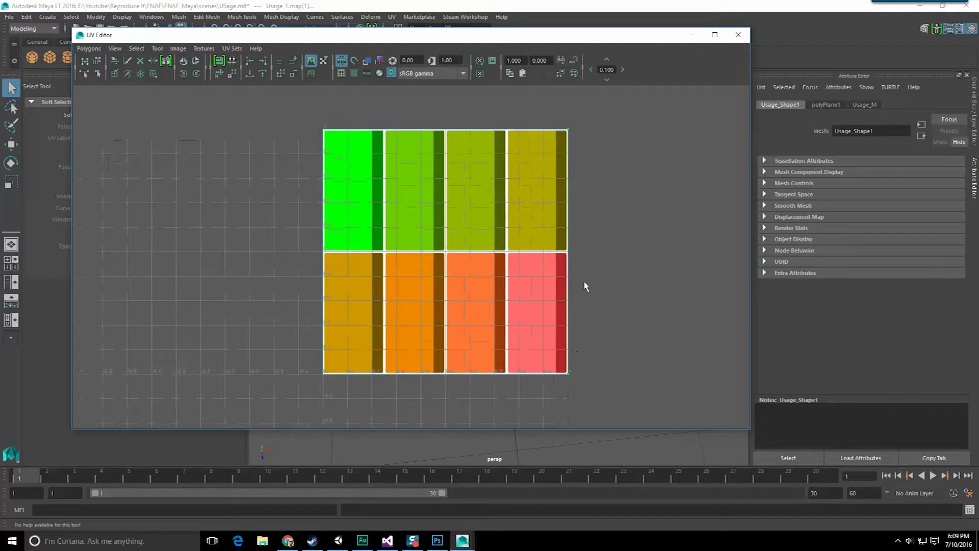
key(w)
drag(576, 257, 448, 260)
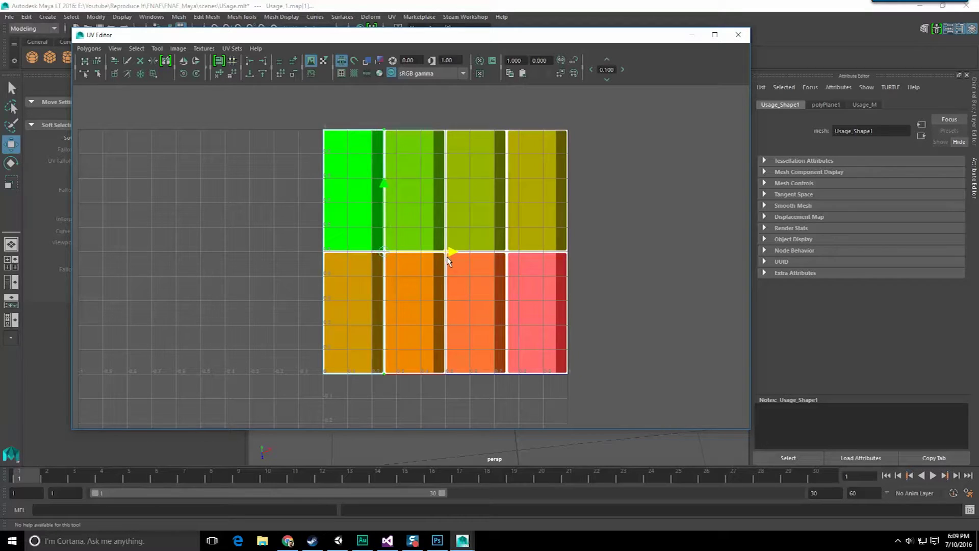
Move the plane's bottom UVs up along V to 0.5, the lower border of the bright green segment.
drag(263, 311, 451, 427)
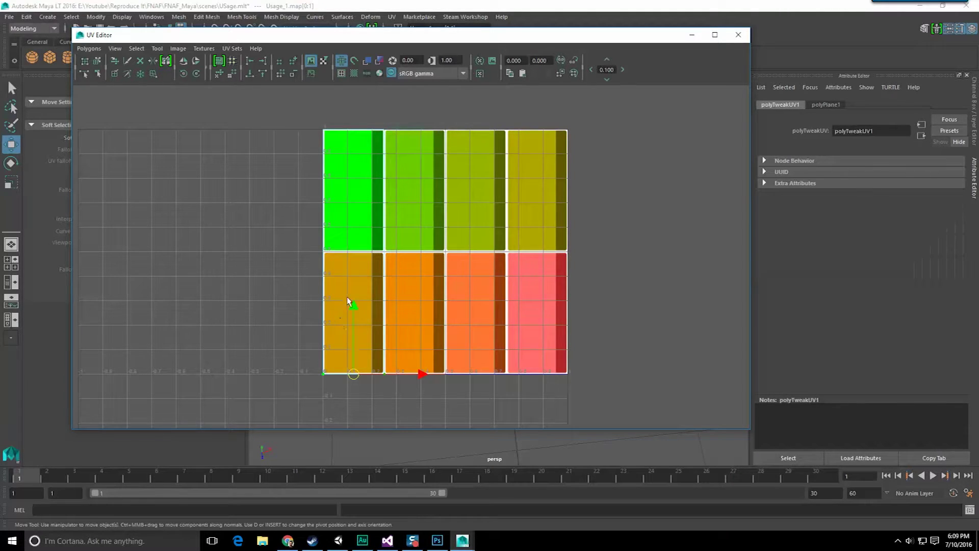
drag(353, 306, 359, 190)
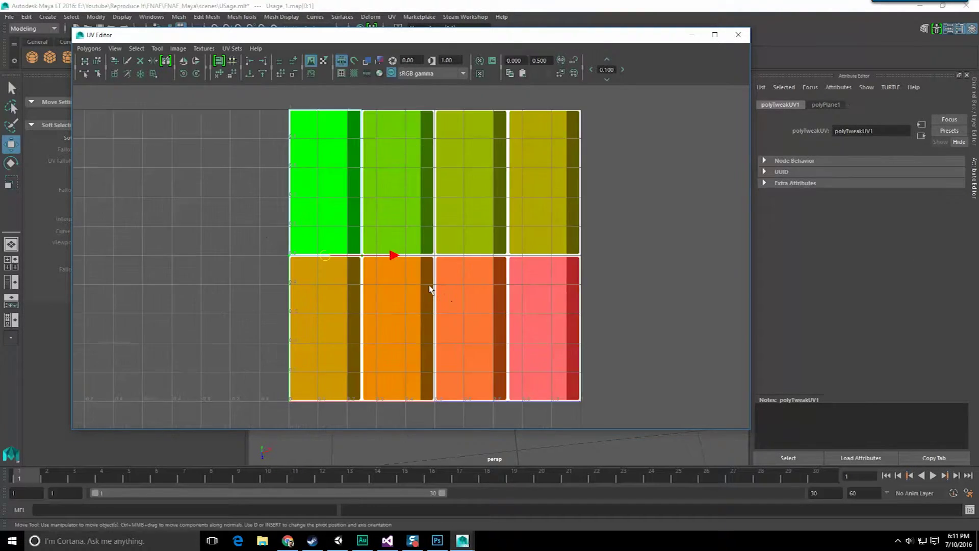
alt+middle_drag(371, 142, 427, 227)
scroll(427, 209, up, 4)
alt+middle_drag(424, 314, 411, 286)
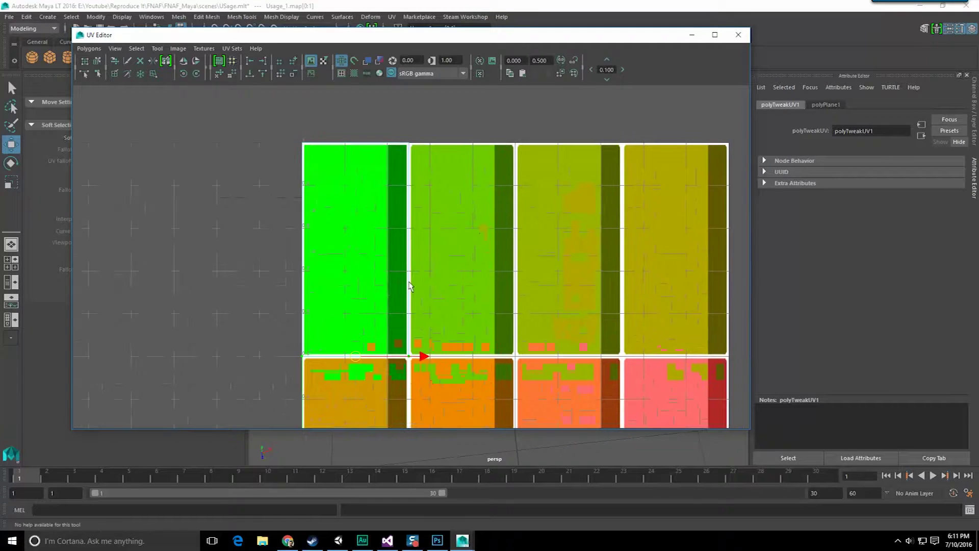
Select the plane's corner UVs in turn to check their alignment with the borders of the green segment.
drag(389, 309, 431, 378)
drag(187, 322, 302, 382)
drag(230, 298, 326, 382)
drag(380, 326, 438, 379)
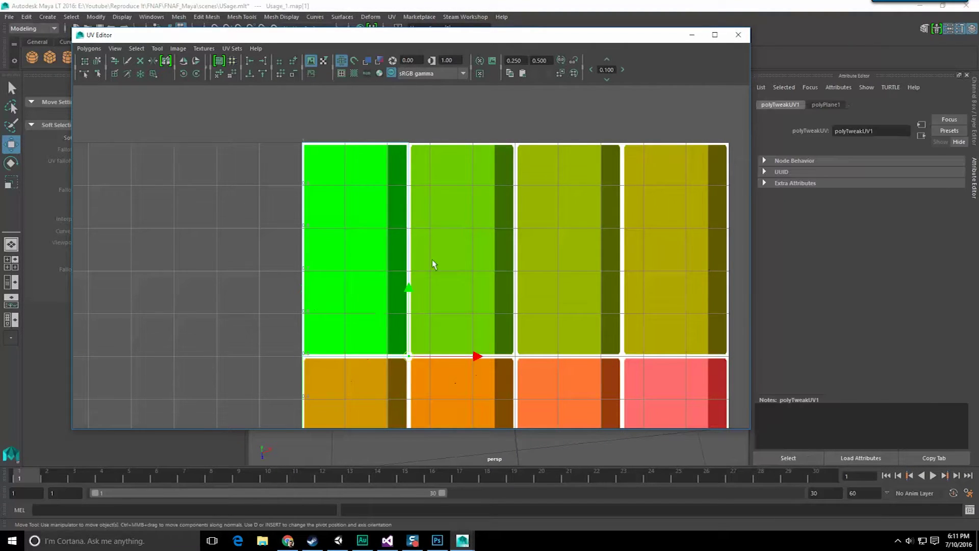
drag(388, 118, 438, 168)
drag(270, 133, 339, 178)
scroll(326, 182, down, 3)
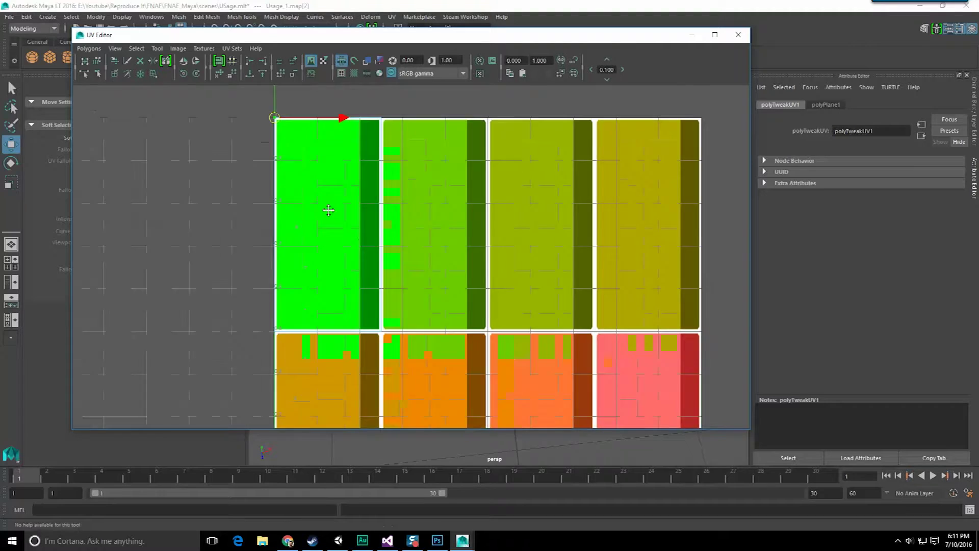
Close the UV Editor and select the textured plane in object mode.
click(738, 35)
alt+drag(416, 244, 544, 248)
key(F8)
key(F8)
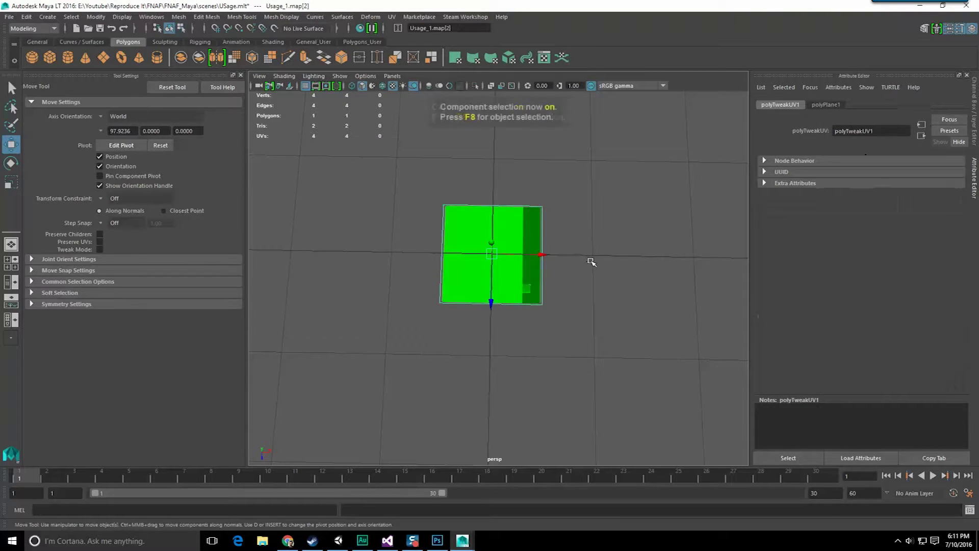
key(F8)
click(591, 261)
click(518, 256)
alt+drag(519, 256, 507, 312)
click(288, 541)
click(288, 540)
key(r)
key(ctrl+z)
Select the two vertices of the plane's far edge and move them outward along Z to the next grid line.
scroll(474, 291, up, 3)
right_drag(492, 230, 438, 231)
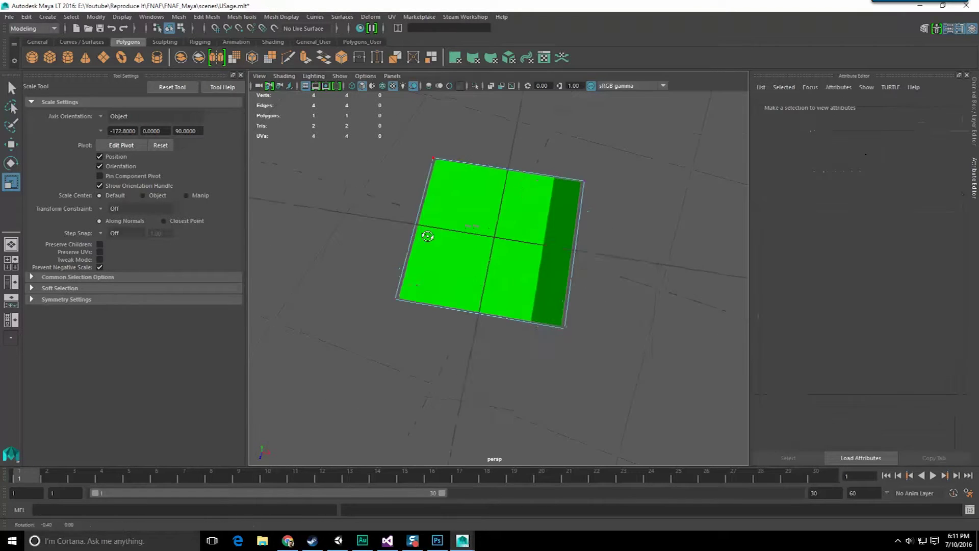
drag(376, 149, 635, 223)
scroll(495, 249, down, 5)
alt+drag(494, 250, 502, 260)
key(w)
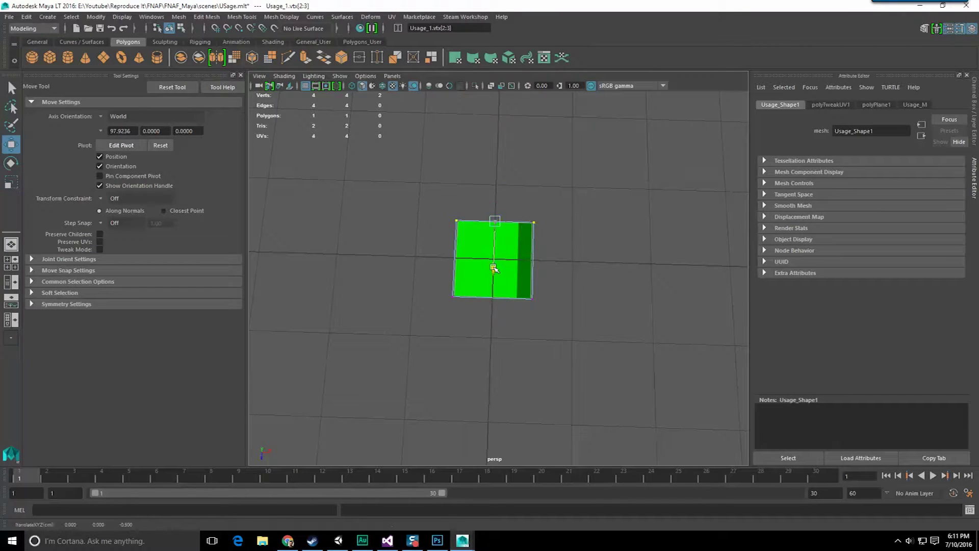
middle_drag(439, 200, 437, 196)
Snap the two near-edge vertices outward along Z to the next grid line, making the plane two grid units long.
drag(390, 248, 571, 352)
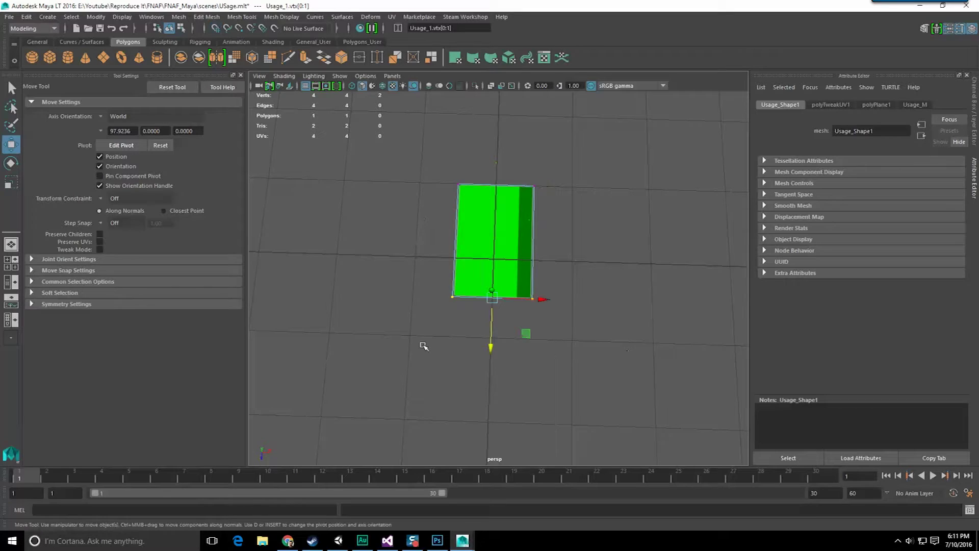
key(x)
middle_drag(422, 343, 412, 334)
key(q)
click(419, 300)
Return to object selection, select the stretched plane and display its Channel Box instead of the Attribute Editor.
scroll(420, 300, down, 4)
key(F8)
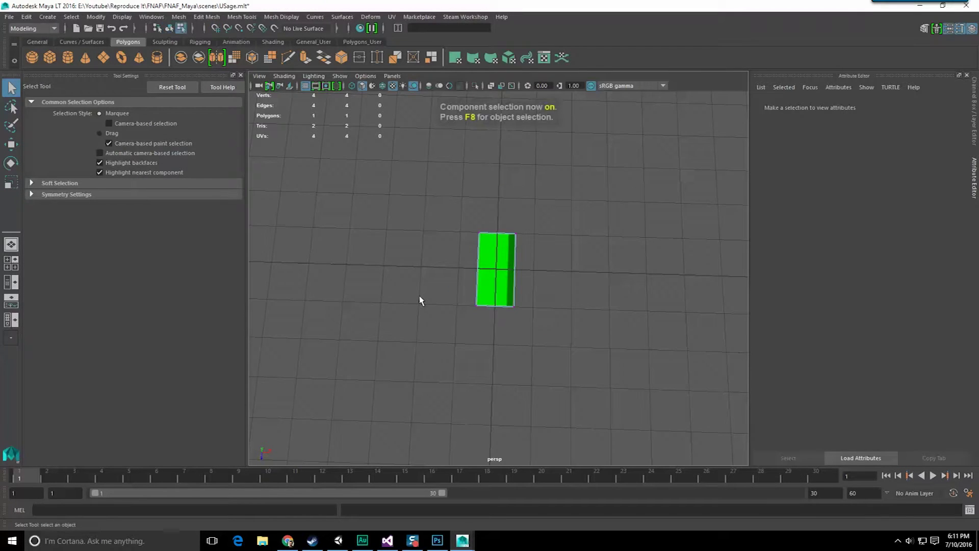
key(F8)
click(420, 299)
scroll(440, 297, up, 5)
scroll(440, 298, up, 4)
click(482, 331)
scroll(482, 333, down, 8)
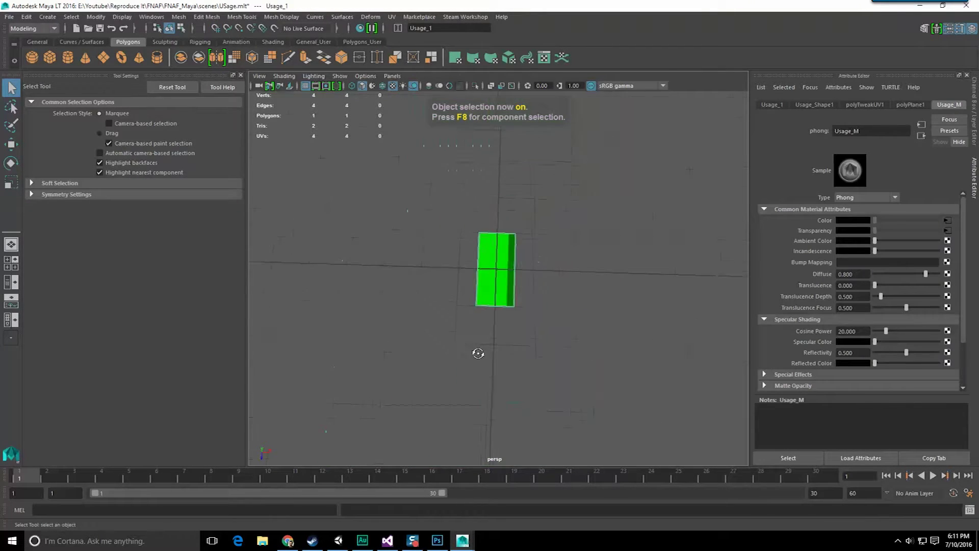
alt+drag(479, 352, 483, 330)
click(948, 28)
click(960, 29)
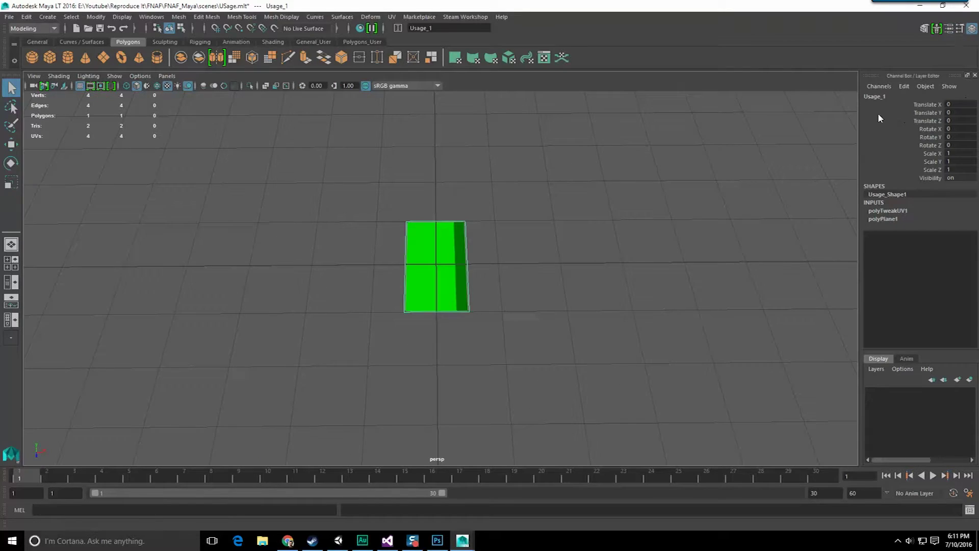
alt+drag(680, 204, 648, 212)
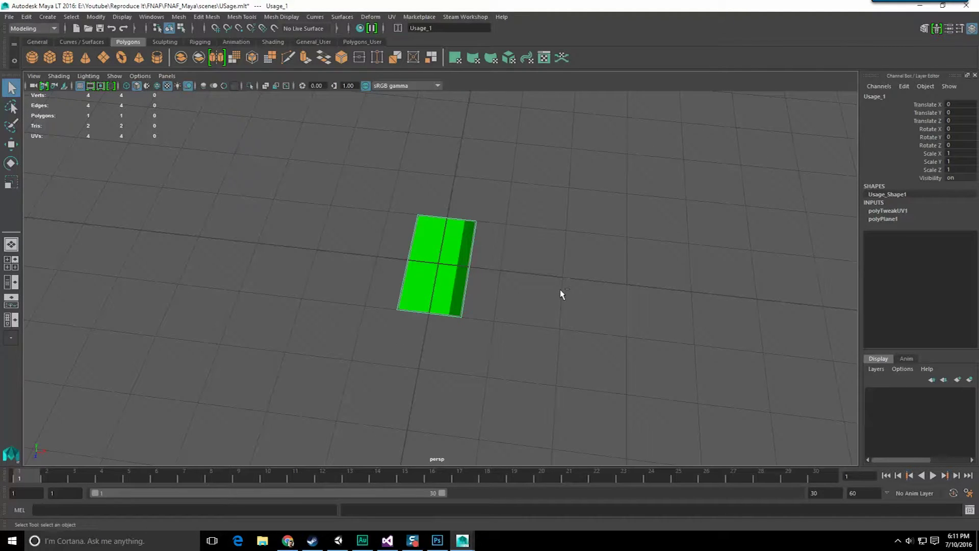
Duplicate the plane 1.387 units along X and repeat the offset duplicate until there is a row of eight planes.
key(ctrl+d)
key(w)
drag(487, 270, 571, 286)
key(shift+d)
key(shift+d)
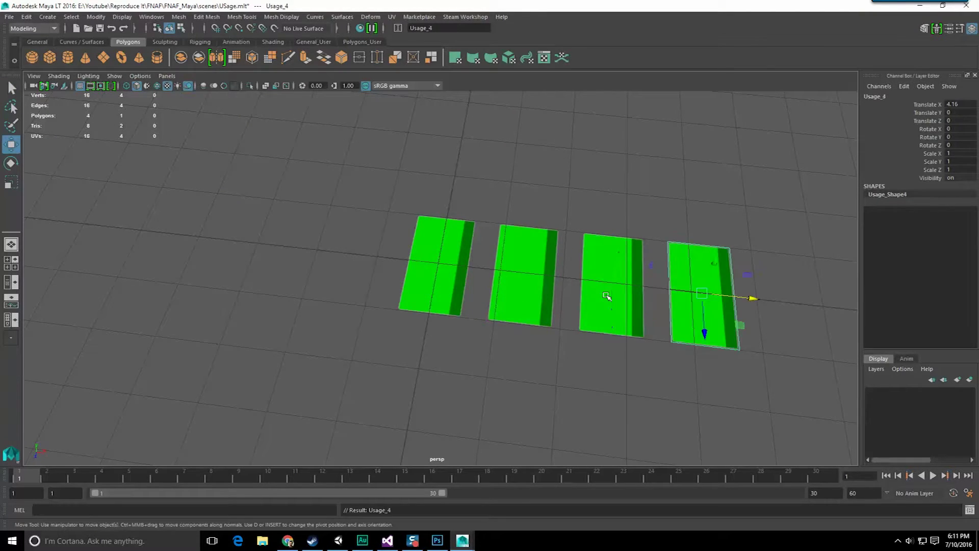
scroll(606, 302, down, 3)
key(shift+d)
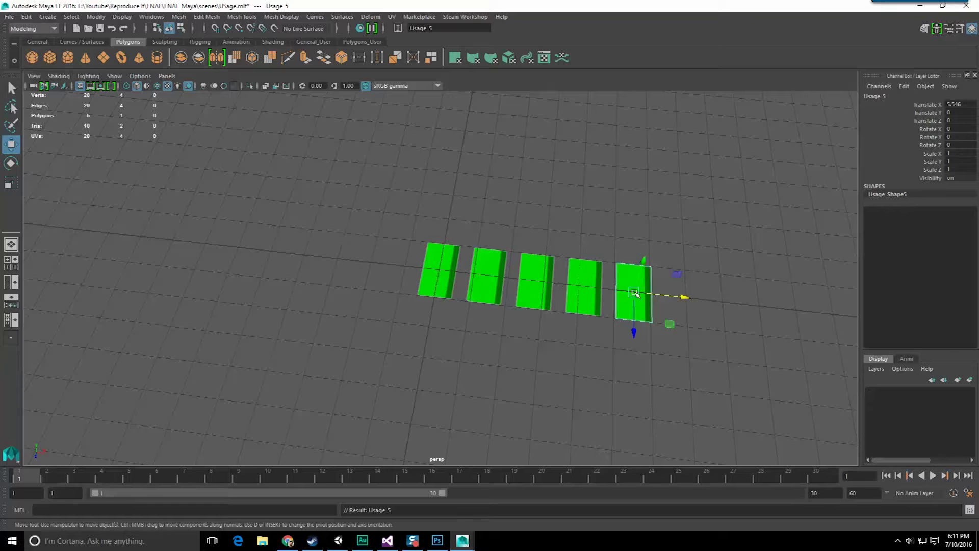
key(shift+d)
key(shift+d)
key(shift+d)
Select the second plane in the row and open the UV Editor for it.
click(494, 278)
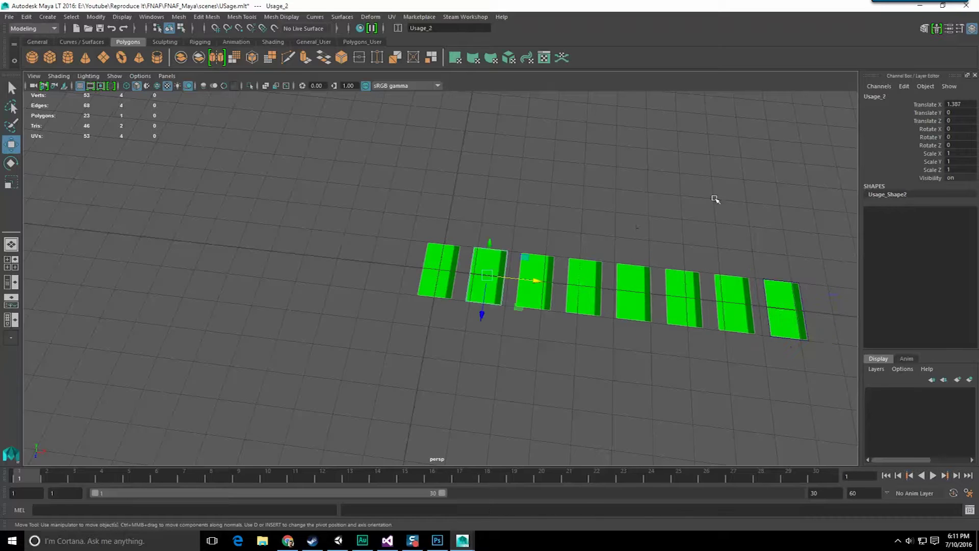
click(551, 272)
key(1)
click(477, 278)
scroll(500, 269, up, 3)
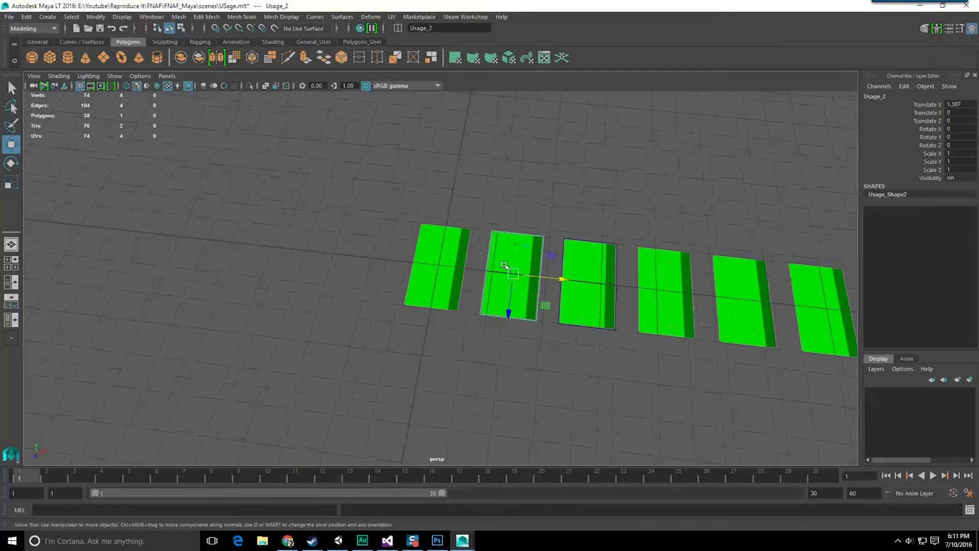
alt+middle_drag(503, 266, 414, 254)
alt+drag(415, 254, 423, 254)
click(151, 17)
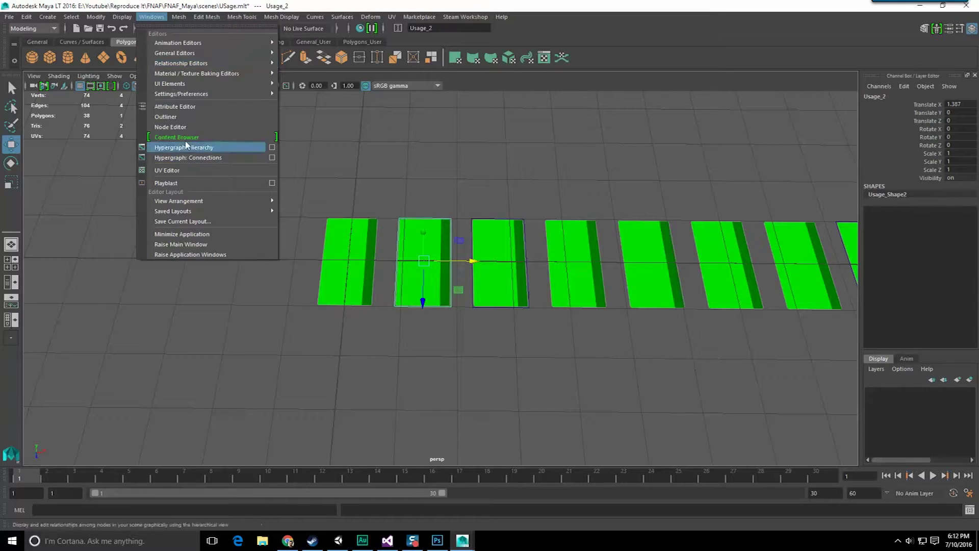
click(176, 170)
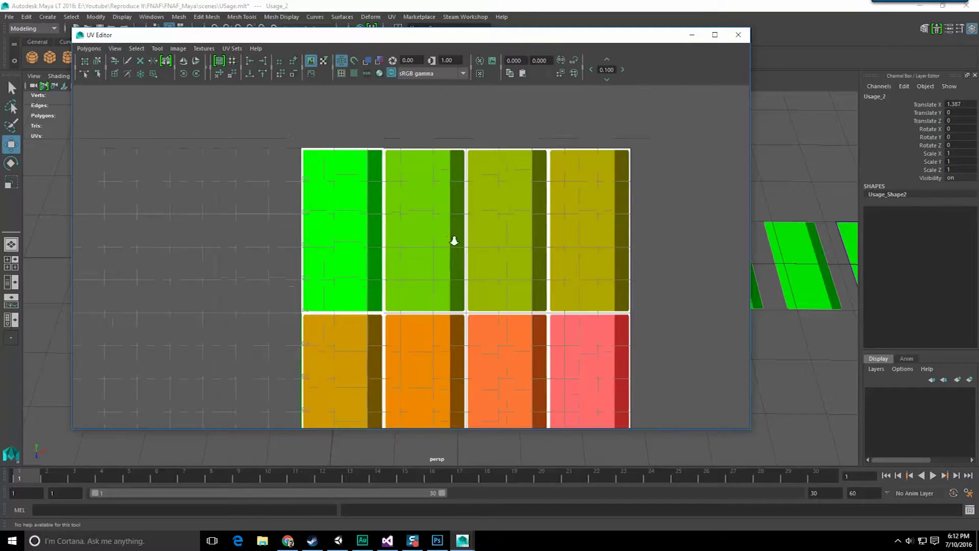
Select all UVs of the second plane and snap them onto the second segment of the texture's top row.
scroll(414, 303, up, 4)
right_drag(365, 213, 401, 214)
scroll(325, 179, down, 3)
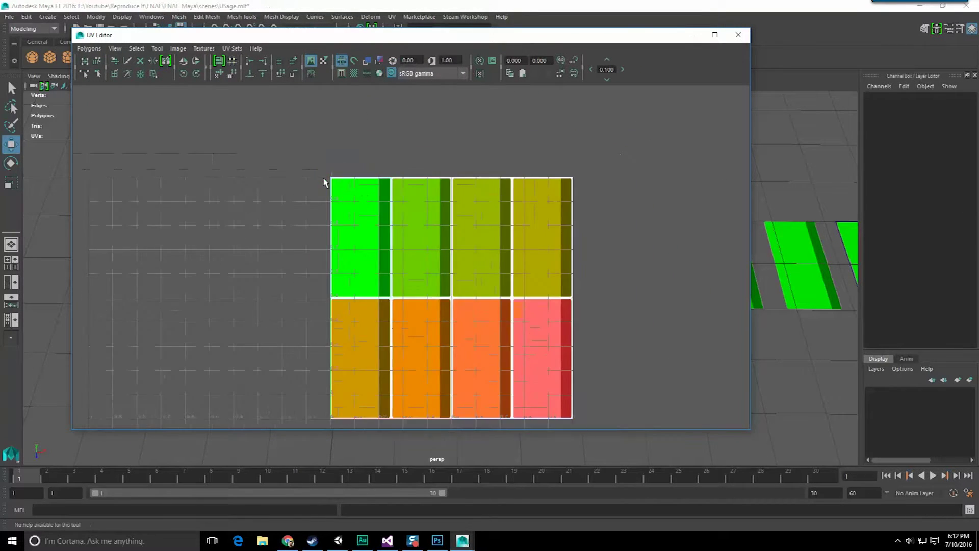
drag(302, 159, 433, 343)
scroll(394, 168, up, 3)
drag(335, 290, 282, 184)
drag(351, 184, 389, 183)
Move the UV Editor clear of the planes and snap the third plane's UVs onto the third top-row segment.
drag(490, 35, 109, 60)
key(F8)
click(482, 270)
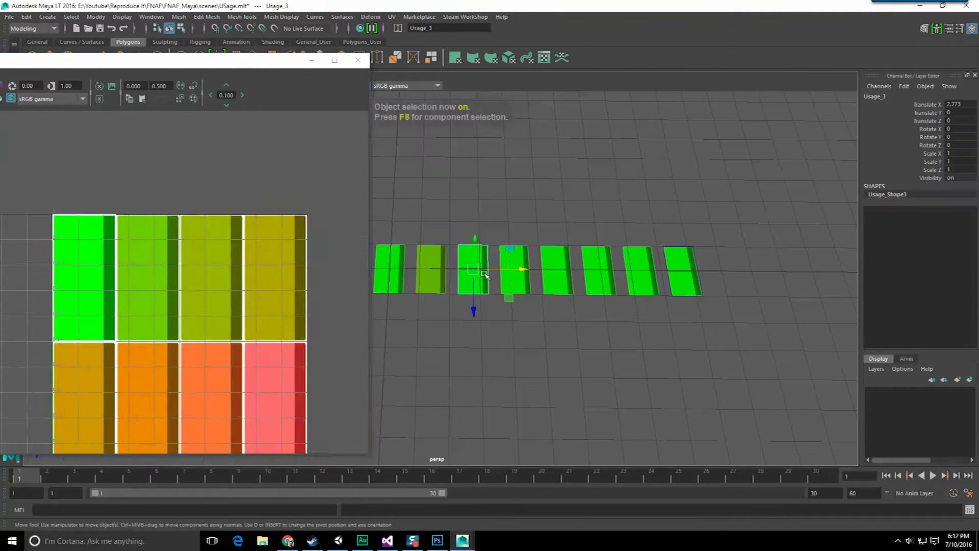
right_drag(119, 273, 153, 274)
drag(16, 179, 135, 385)
drag(48, 258, 28, 195)
drag(29, 195, 199, 198)
Snap the fourth plane's UVs onto the fourth segment of the texture's top row.
click(515, 270)
drag(15, 179, 132, 382)
drag(70, 279, 28, 194)
drag(28, 195, 282, 212)
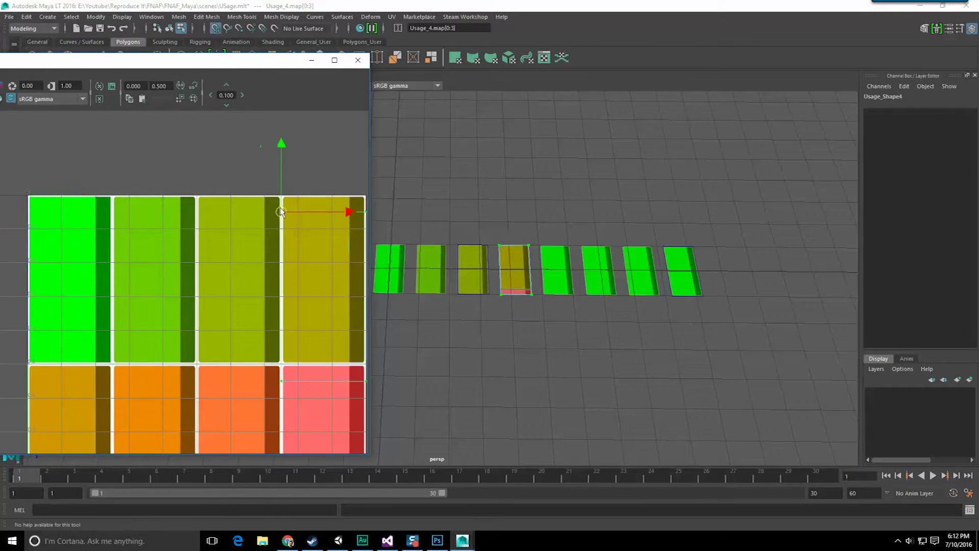
Snap the fifth plane's UVs onto the first segment of the texture's bottom row.
scroll(282, 204, down, 2)
right_drag(77, 206, 122, 216)
drag(15, 122, 118, 285)
drag(62, 201, 29, 266)
Snap the UVs of the sixth and seventh planes onto the second and third segments of the texture's bottom row.
click(579, 265)
drag(15, 122, 118, 286)
click(621, 265)
drag(62, 201, 29, 136)
click(626, 201)
drag(30, 136, 118, 285)
Snap the eighth plane's UVs onto the last segment of the bottom row and close the UV Editor.
click(663, 265)
drag(30, 136, 225, 265)
click(326, 173)
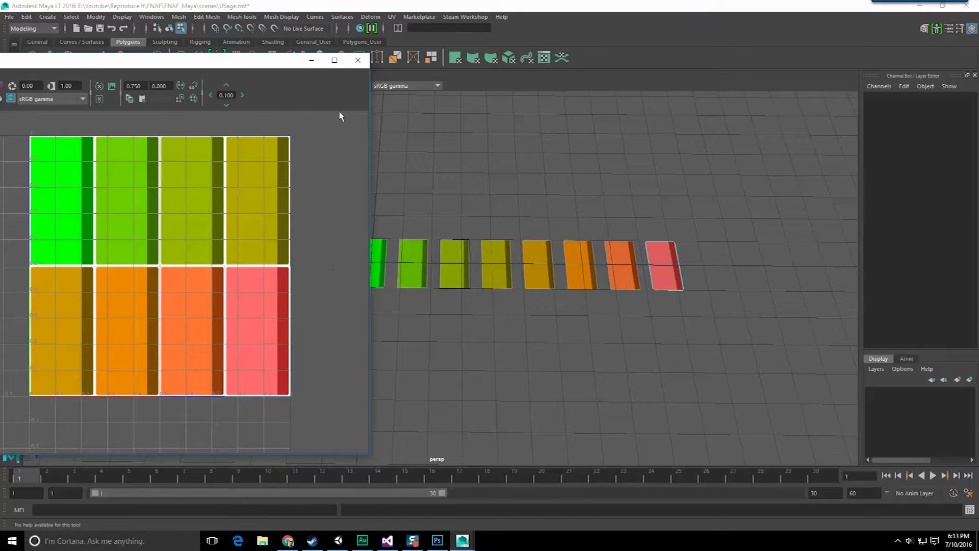
click(357, 61)
Return to object selection and examine the row of eight colored planes from several angles.
click(468, 250)
scroll(487, 222, up, 5)
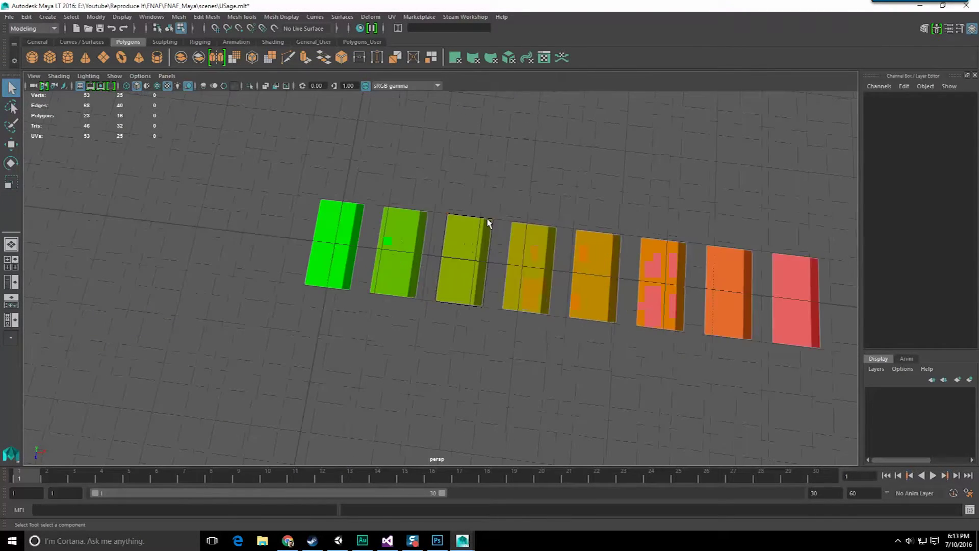
scroll(485, 233, down, 4)
key(F8)
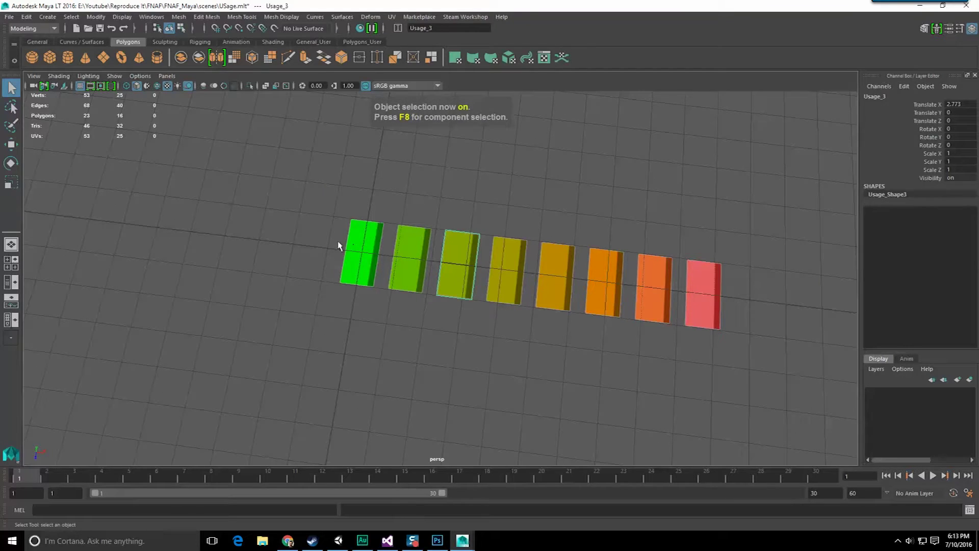
click(357, 247)
key(w)
click(461, 263)
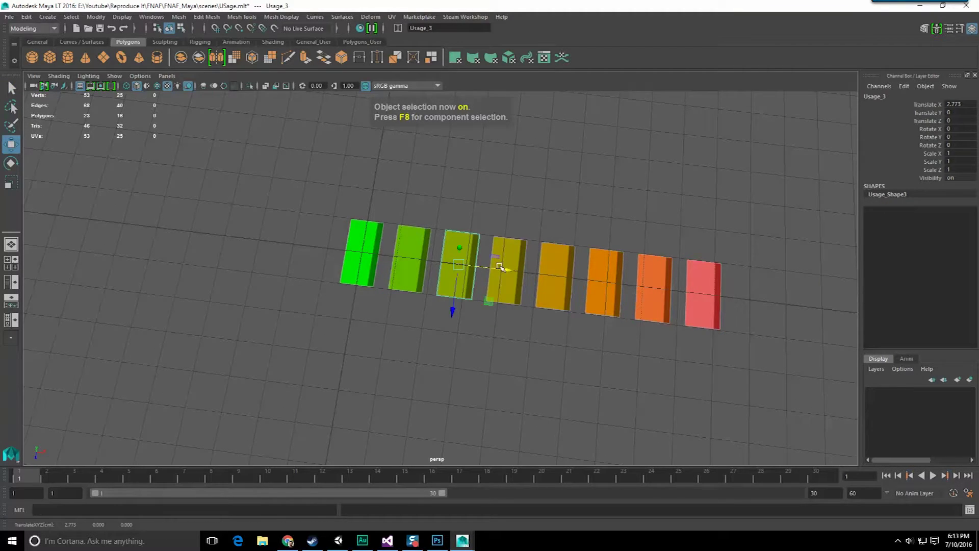
alt+drag(462, 263, 490, 315)
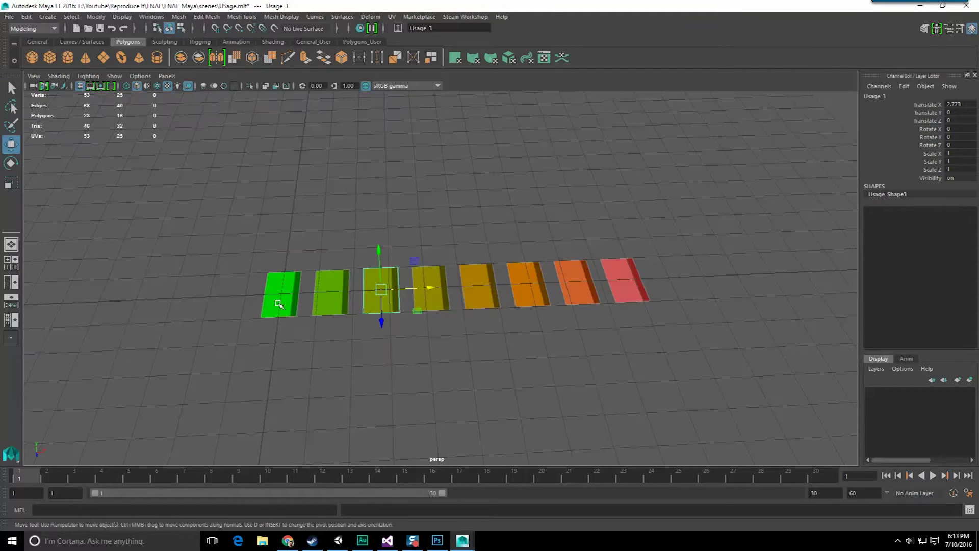
Select all eight planes and stand them upright by setting Rotate X to 90.
drag(213, 228, 706, 331)
key(e)
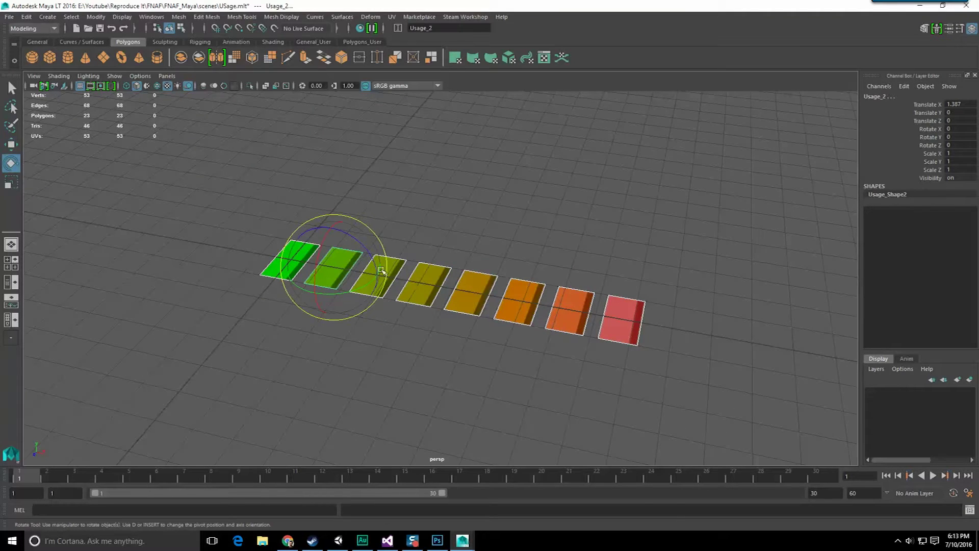
drag(322, 240, 342, 304)
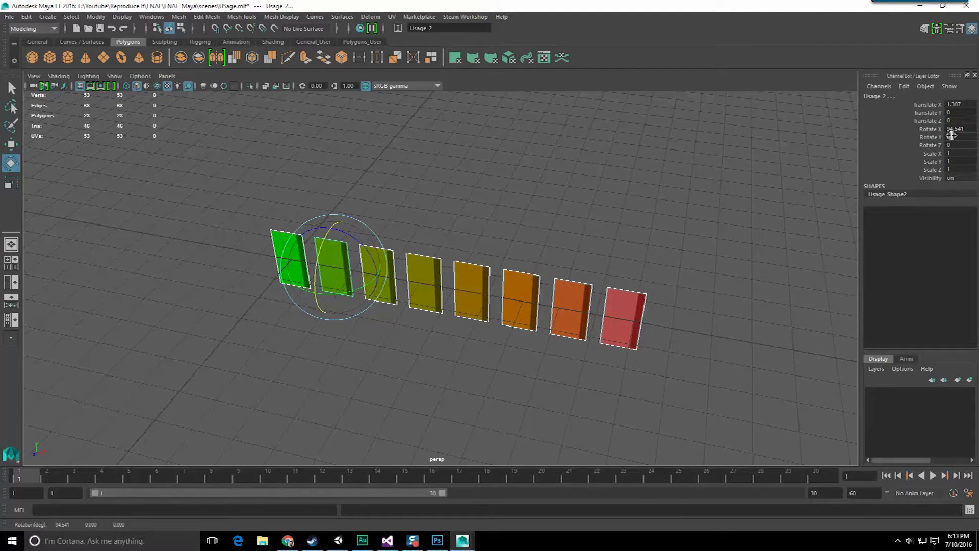
text(90)
key(Return)
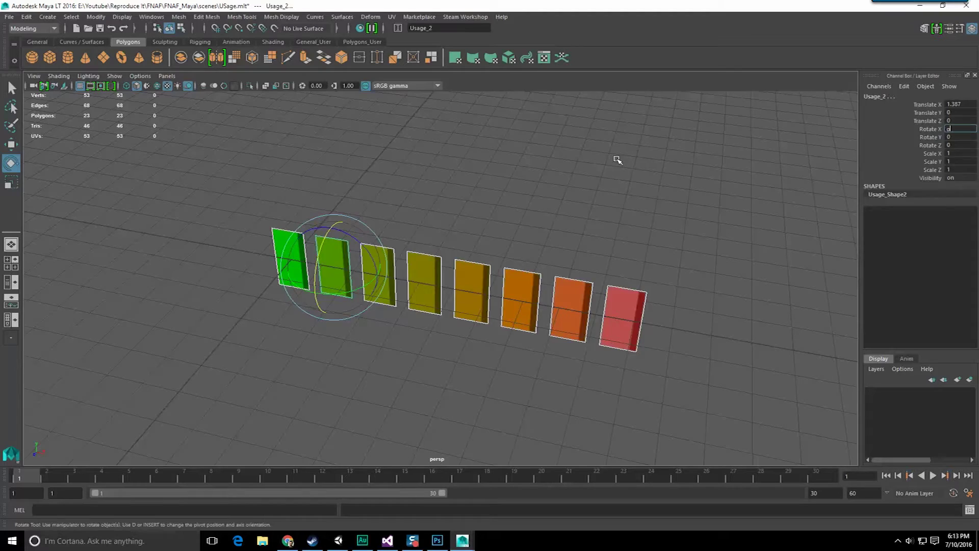
click(616, 160)
Select all eight planes and freeze their rotation and scale transformations.
alt+drag(426, 292, 469, 287)
drag(244, 215, 686, 319)
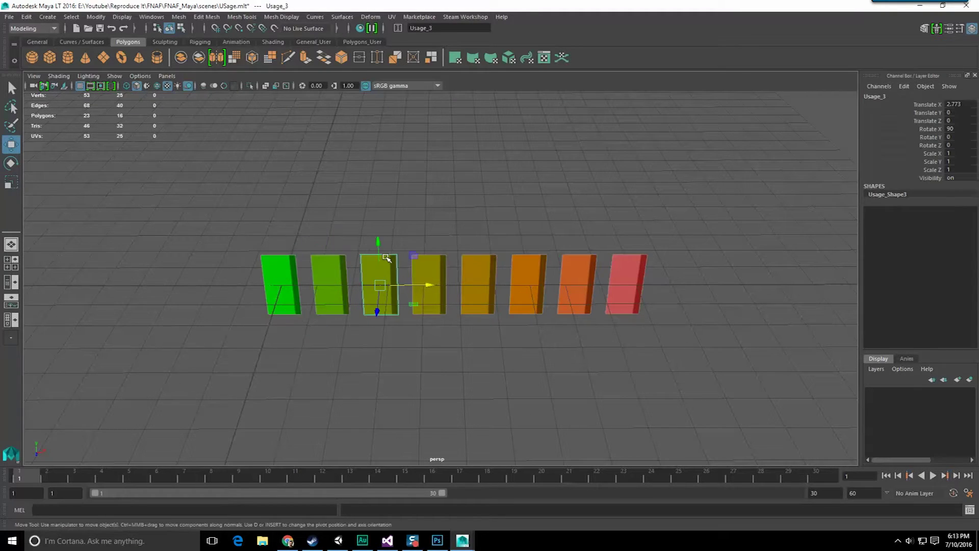
click(428, 268)
alt+drag(400, 267, 362, 250)
drag(214, 194, 694, 335)
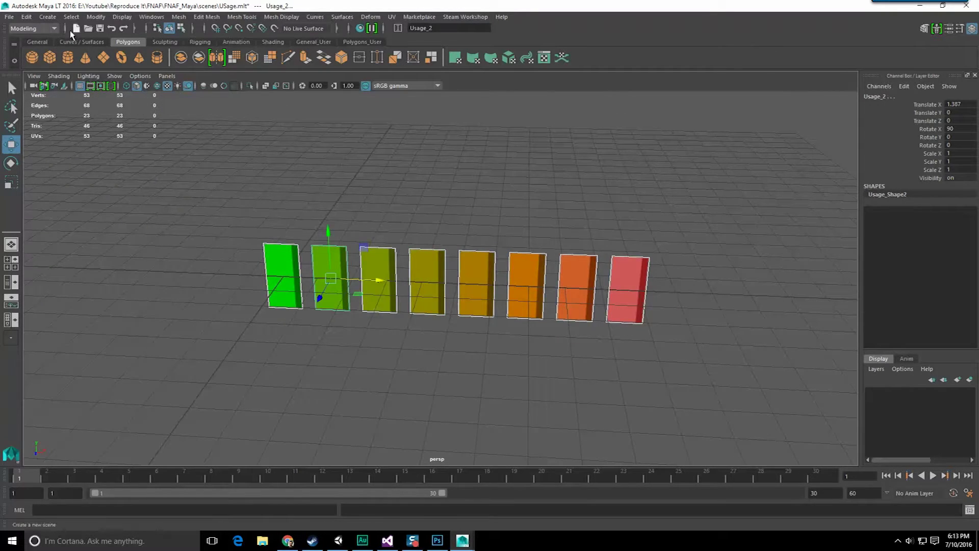
click(96, 16)
mouse_move(127, 73)
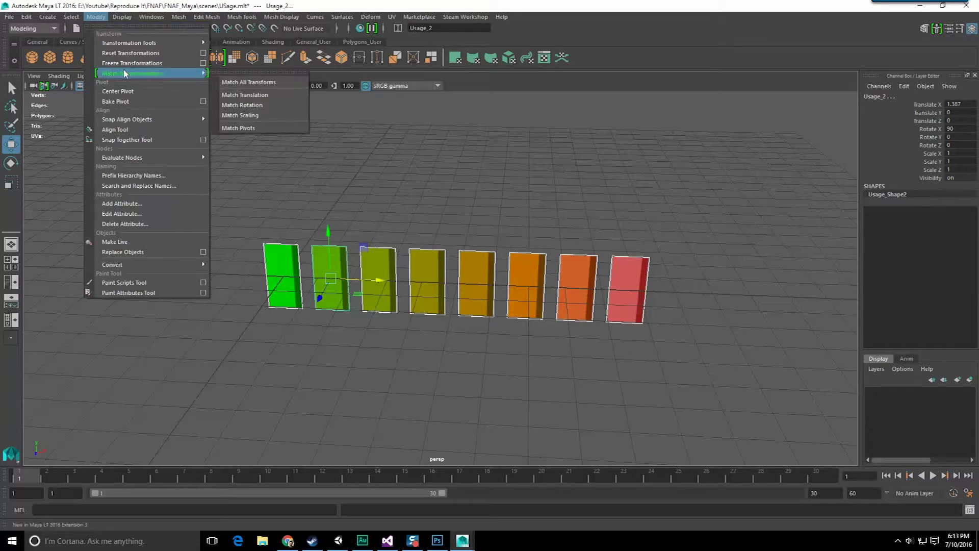
click(203, 63)
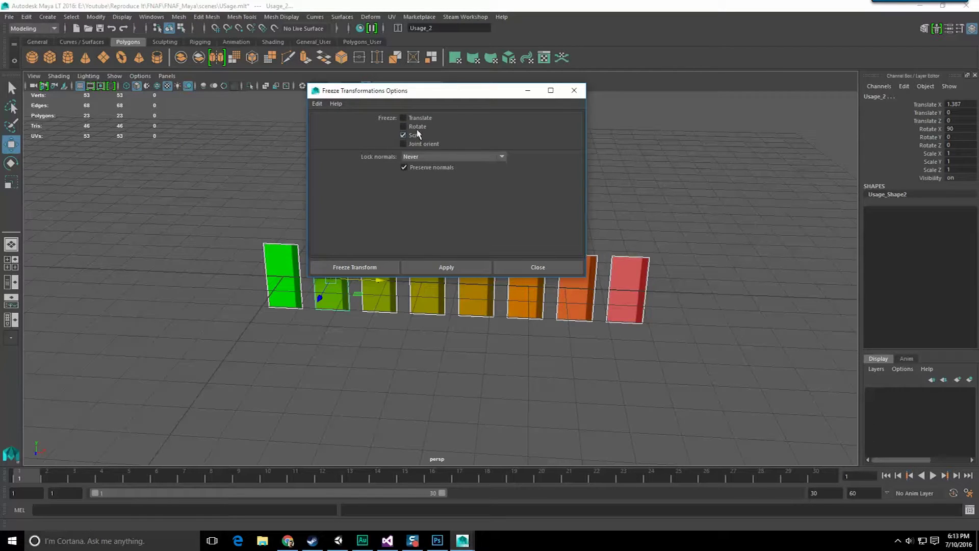
click(418, 127)
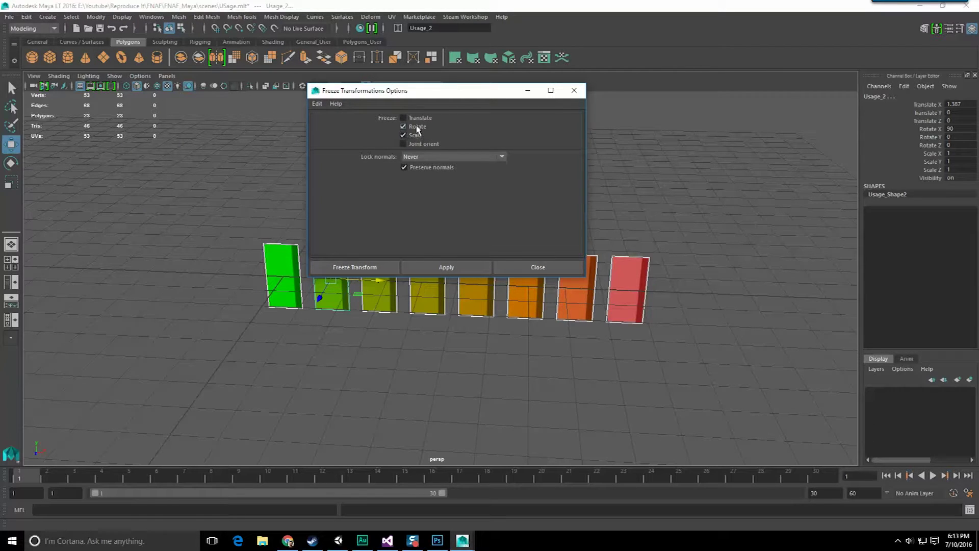
click(362, 271)
key(q)
click(367, 224)
Set Translate X to 0 for the second through eighth planes so all eight stack at the origin.
scroll(363, 230, up, 2)
alt+drag(314, 279, 327, 278)
click(325, 279)
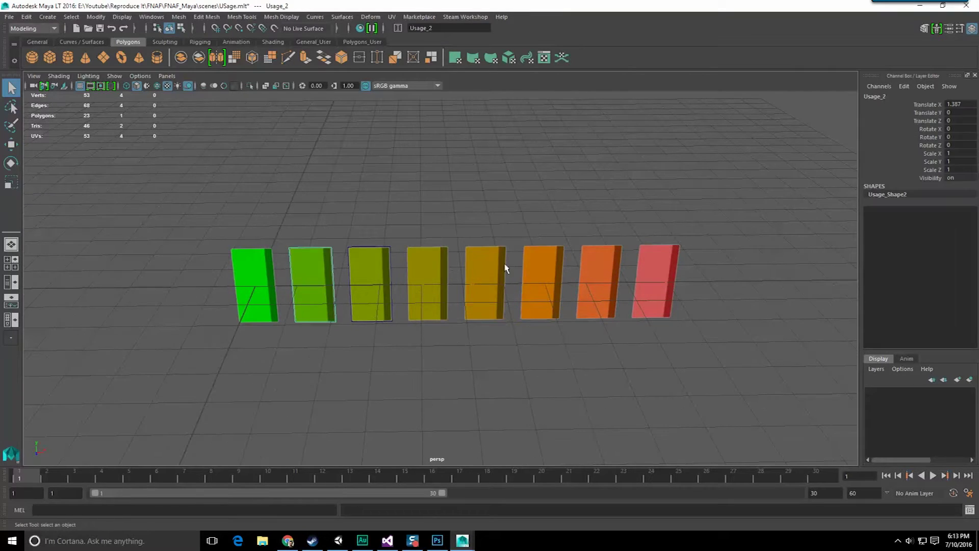
double_click(961, 104)
text(0)
key(Return)
click(376, 266)
double_click(953, 104)
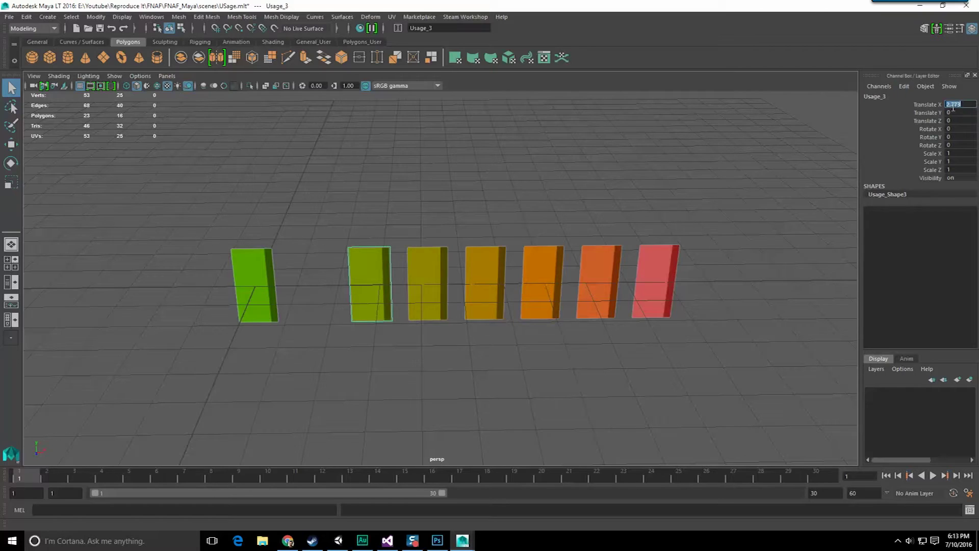
text(0)
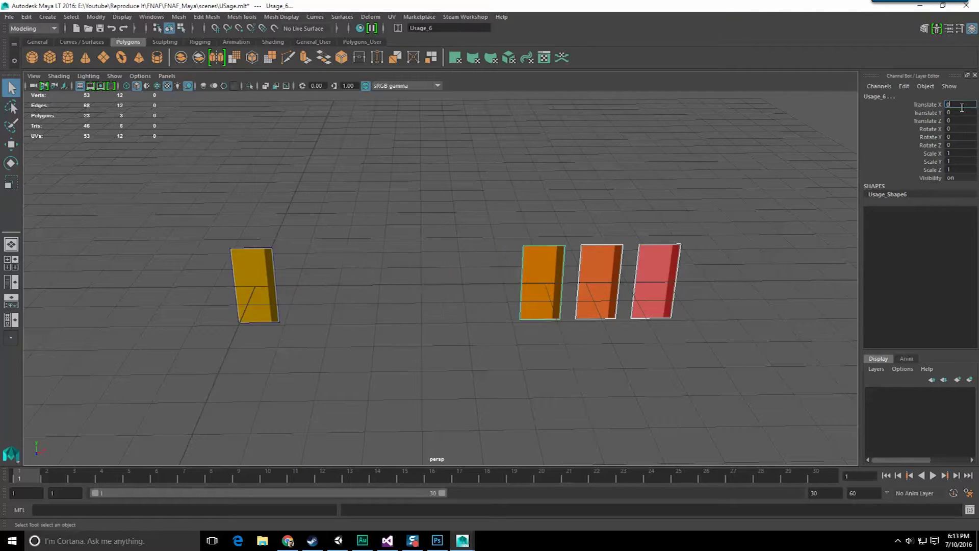
key(Return)
click(586, 213)
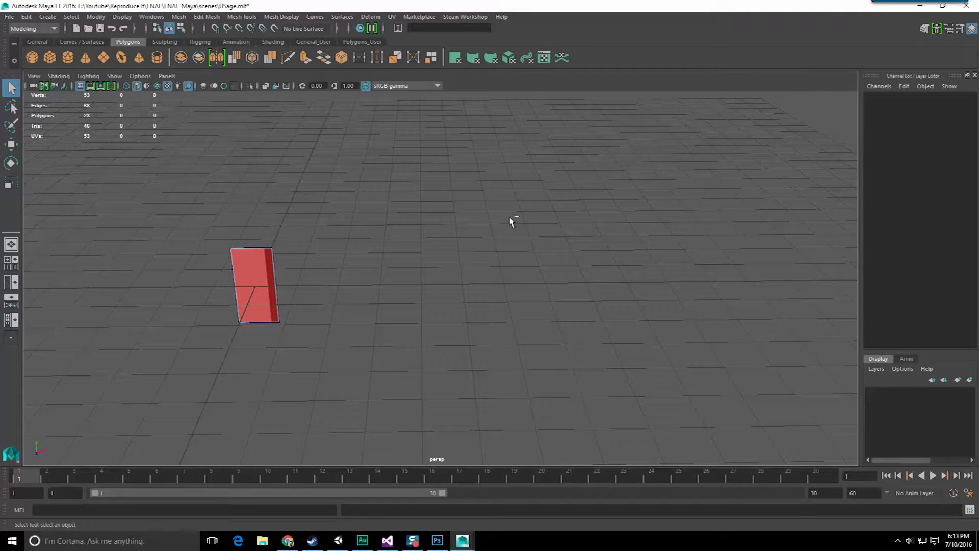
Save the scene and select all the stacked planes.
key(ctrl+s)
scroll(329, 230, up, 3)
alt+middle_drag(326, 230, 521, 278)
alt+drag(522, 278, 481, 301)
drag(327, 229, 512, 433)
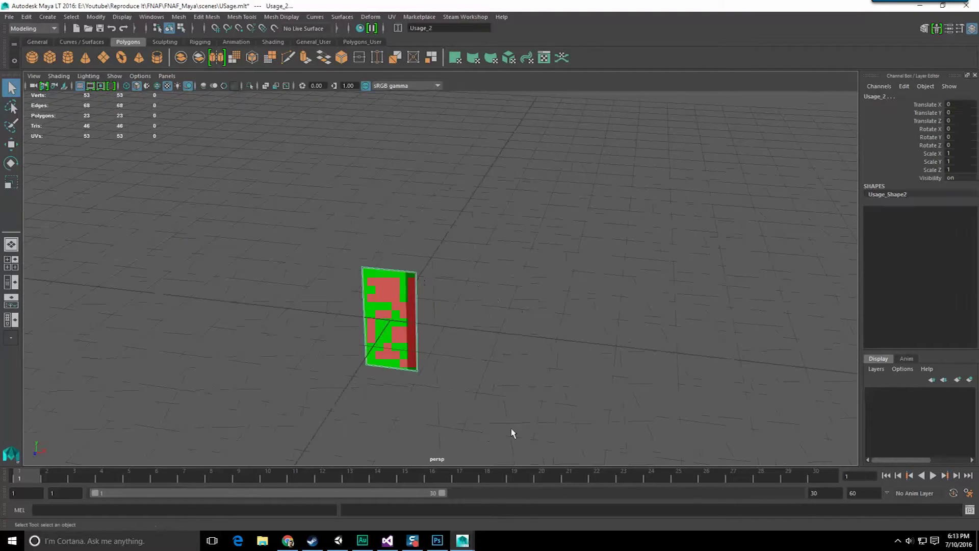
click(9, 16)
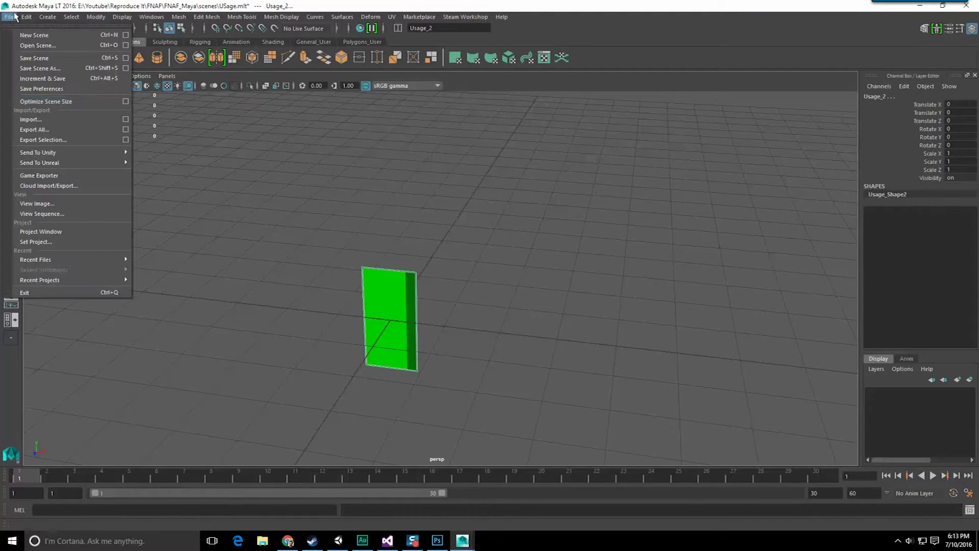
click(91, 140)
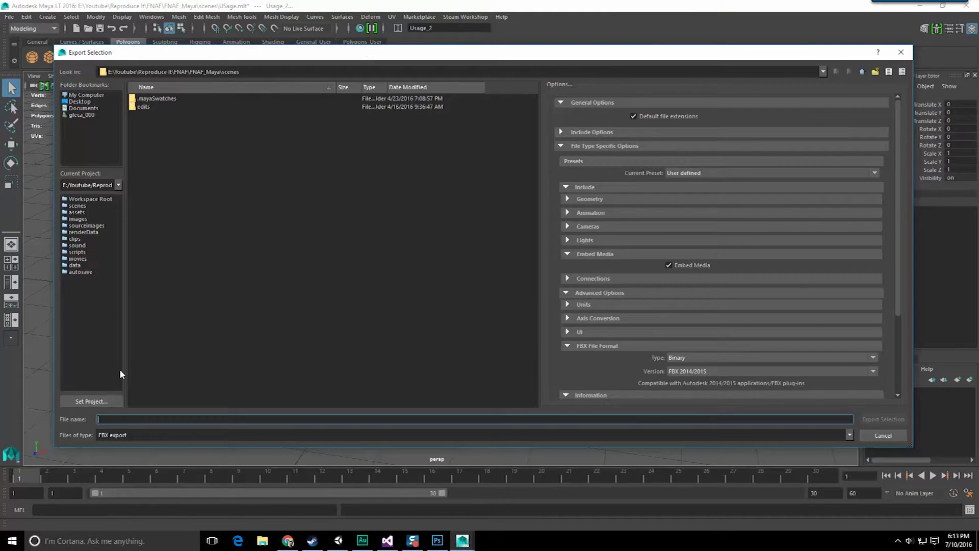
click(133, 435)
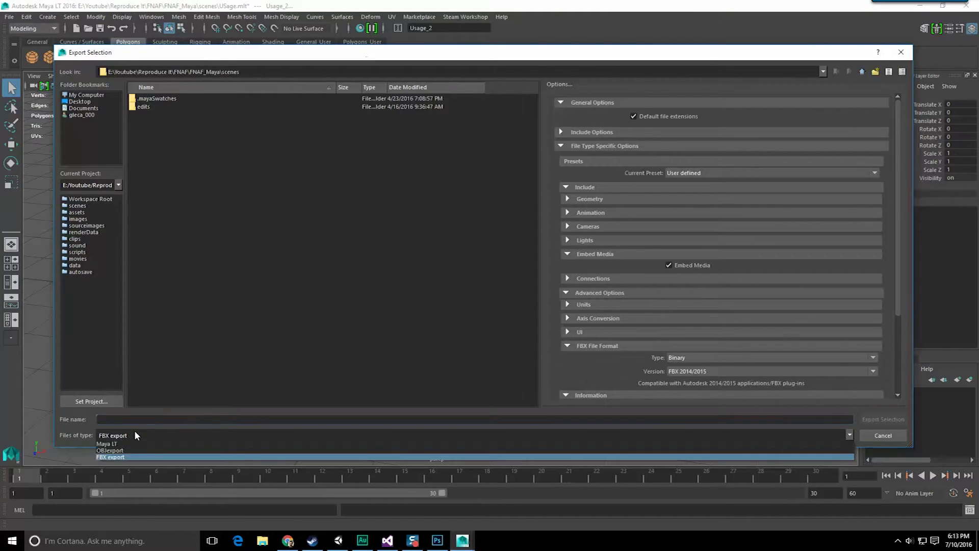
click(125, 457)
click(128, 420)
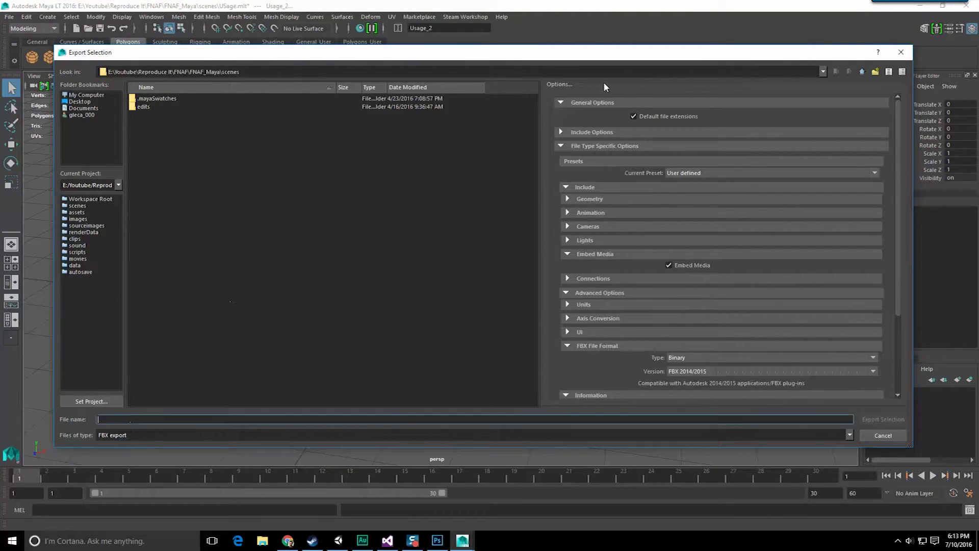
click(862, 73)
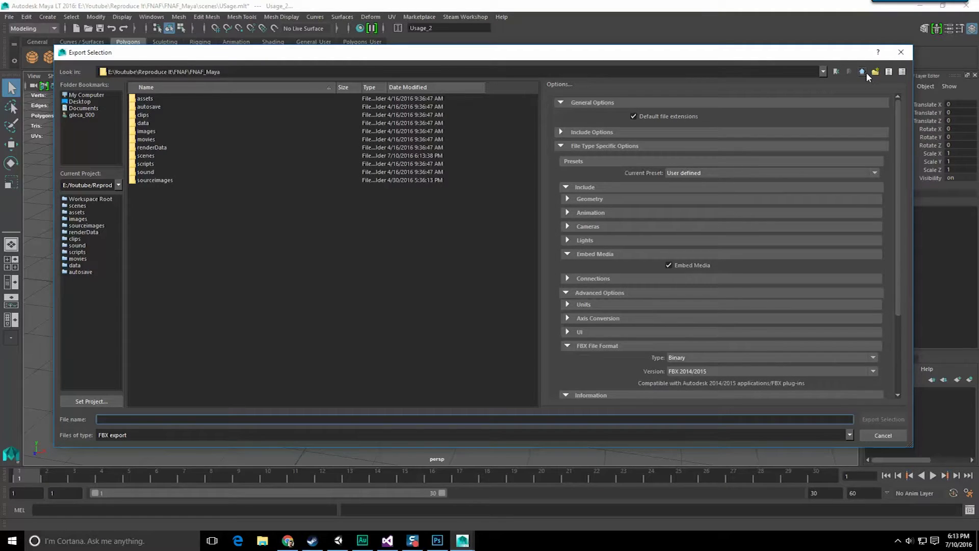
click(862, 72)
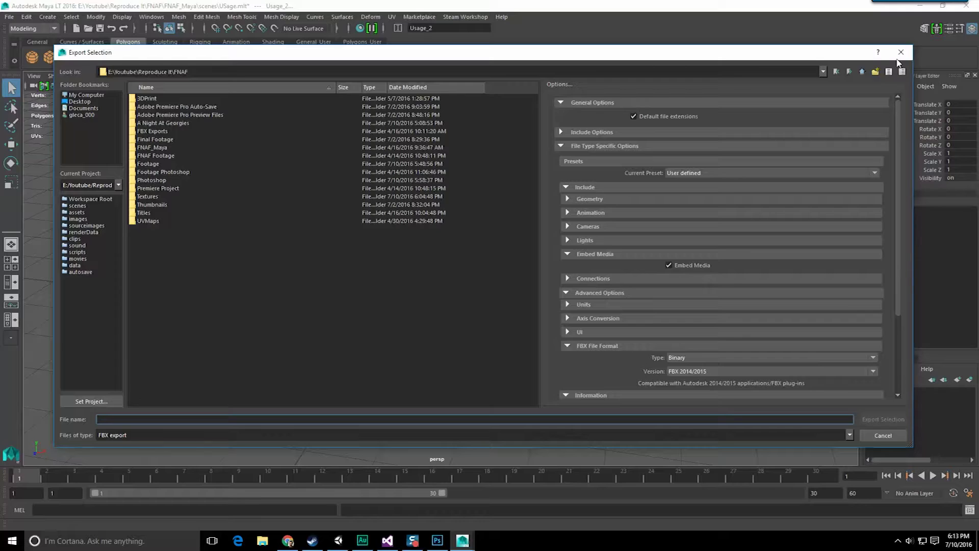
click(901, 52)
click(10, 17)
mouse_move(57, 162)
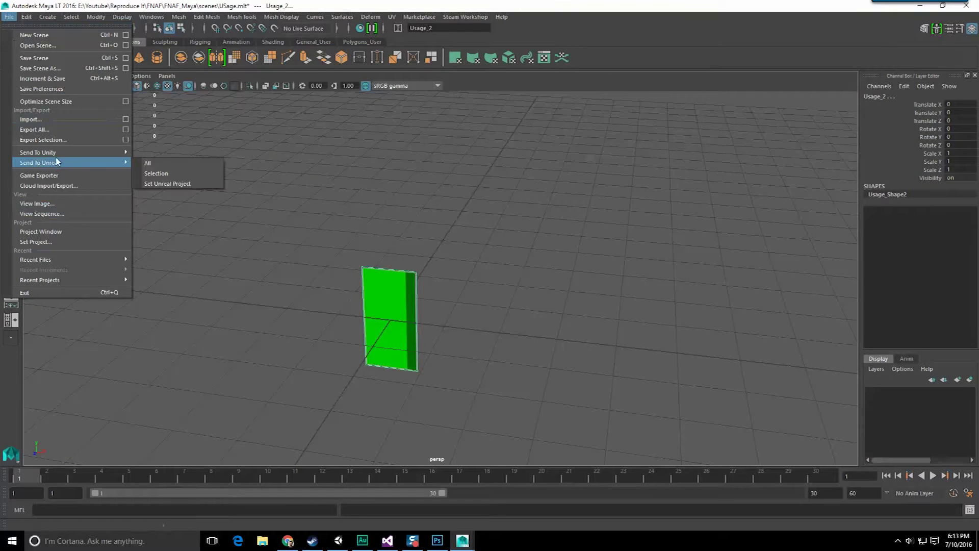
click(171, 183)
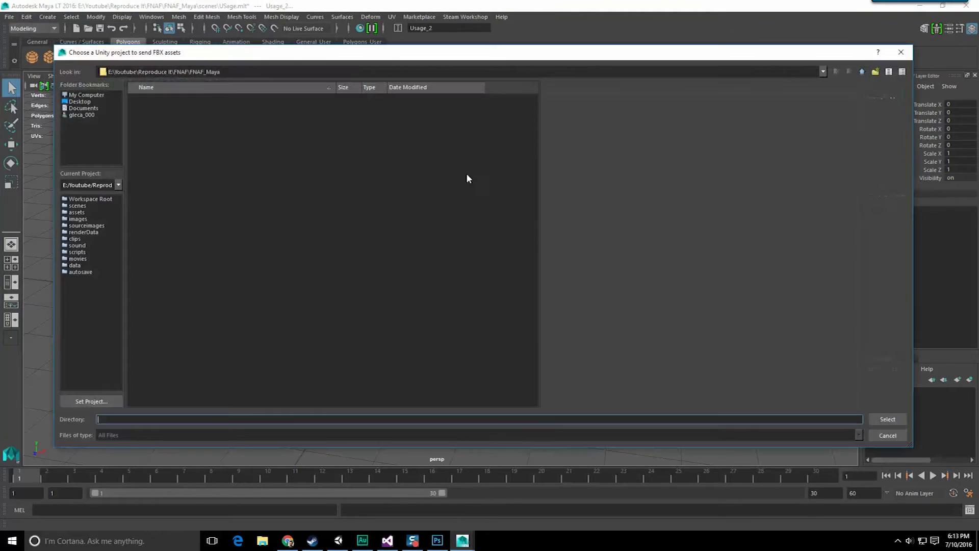
click(901, 52)
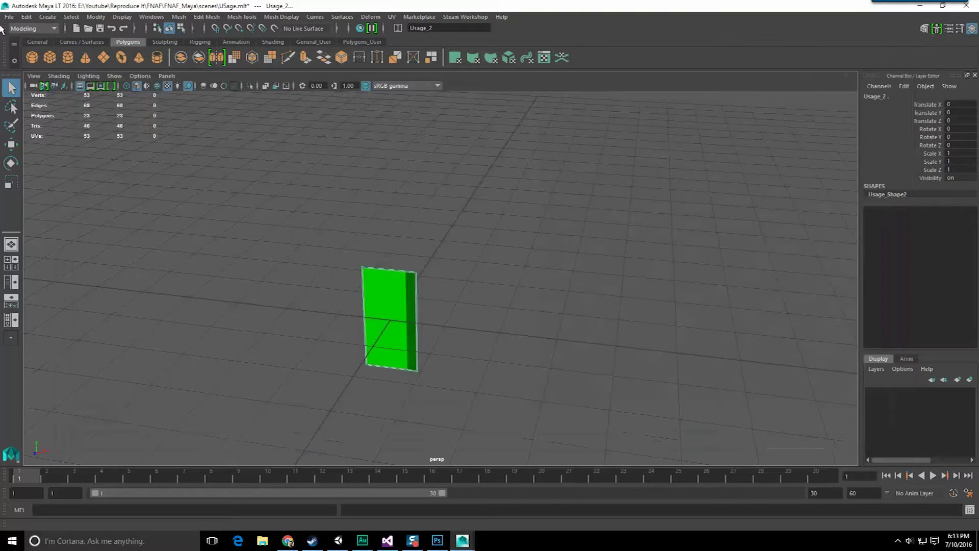
Set A Night At Georgies as the Unity project that receives the FBX assets.
click(9, 17)
mouse_move(50, 163)
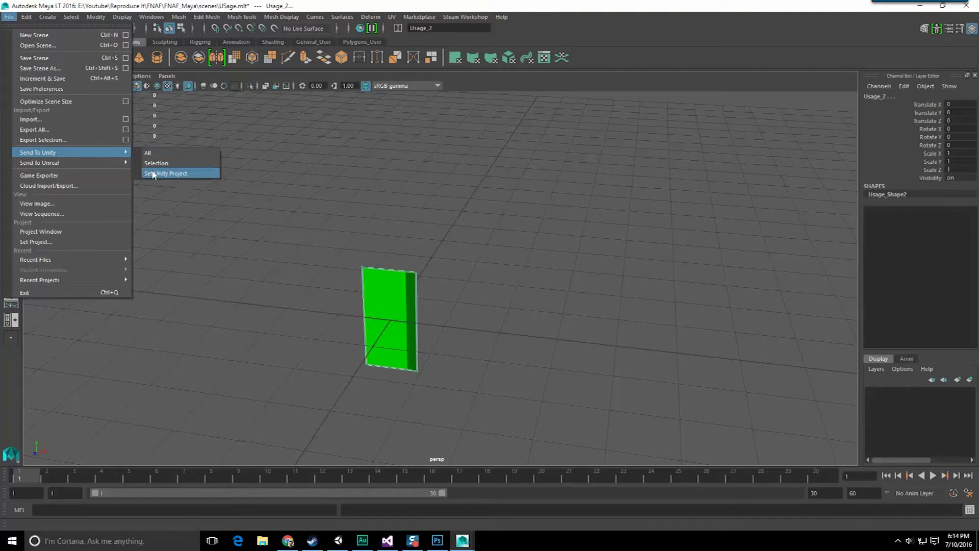
click(168, 173)
click(887, 419)
Send the selected planes to Unity as an FBX file named UsageGraphics in the project's Assets\FBX folder.
click(9, 17)
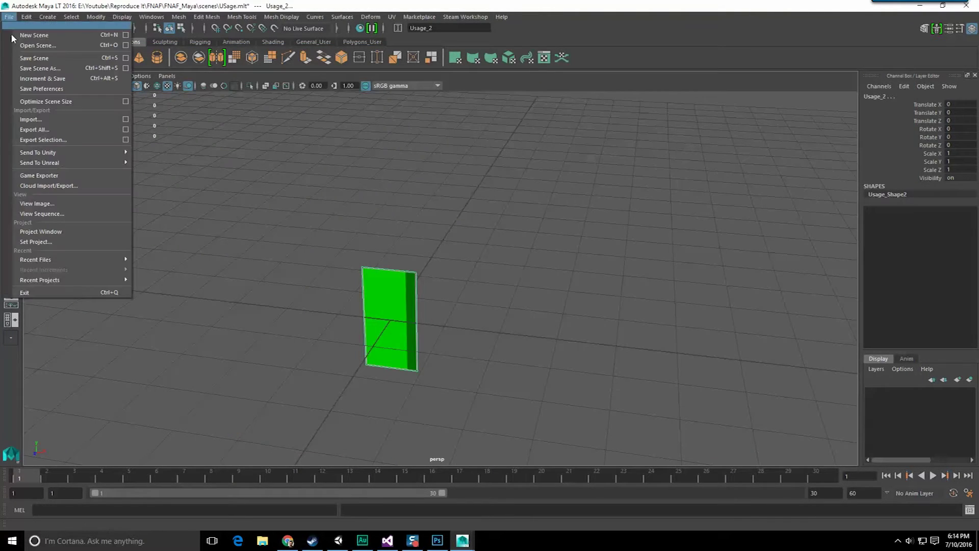
mouse_move(60, 155)
click(184, 164)
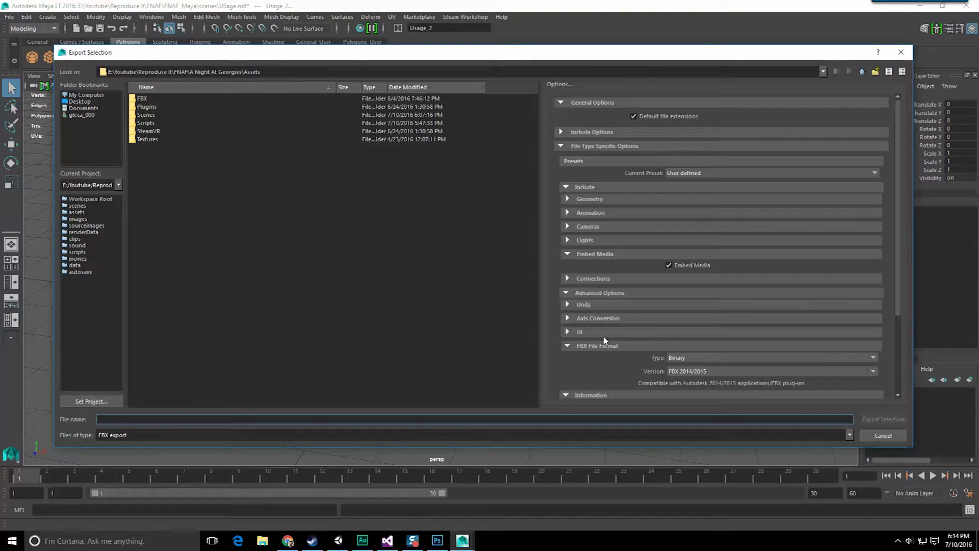
text(UsageGraphics)
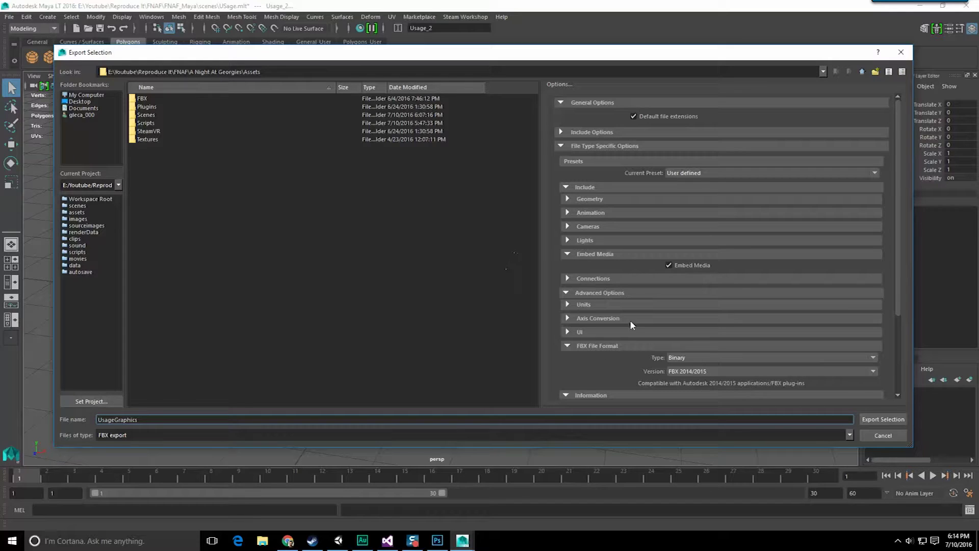
scroll(619, 346, down, 3)
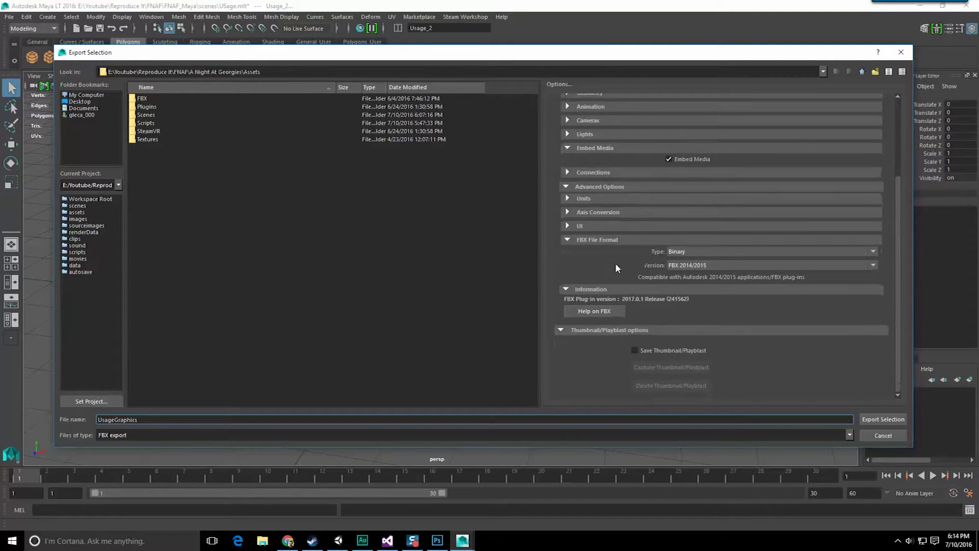
double_click(145, 98)
click(883, 419)
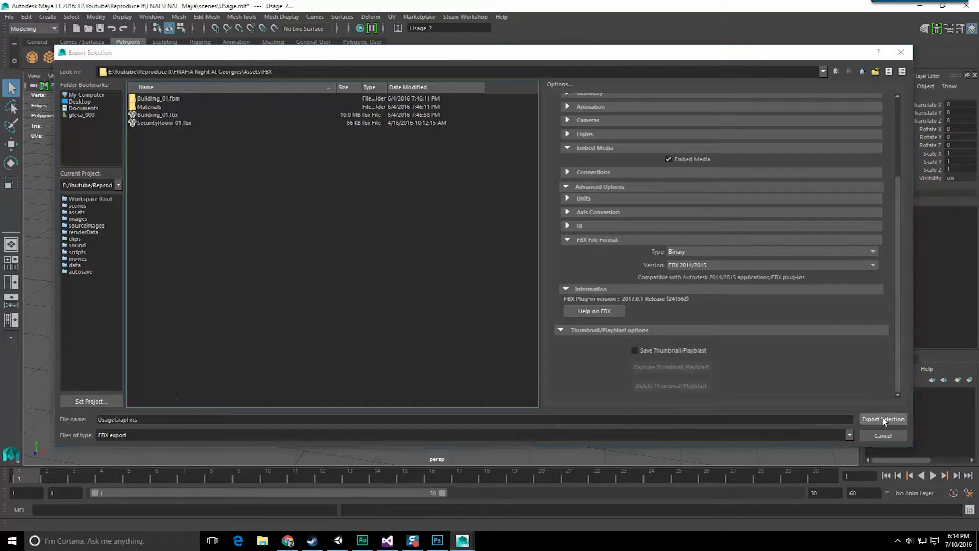
Switch to Unity and select the UsageGraphics model in the FBX assets folder.
click(338, 540)
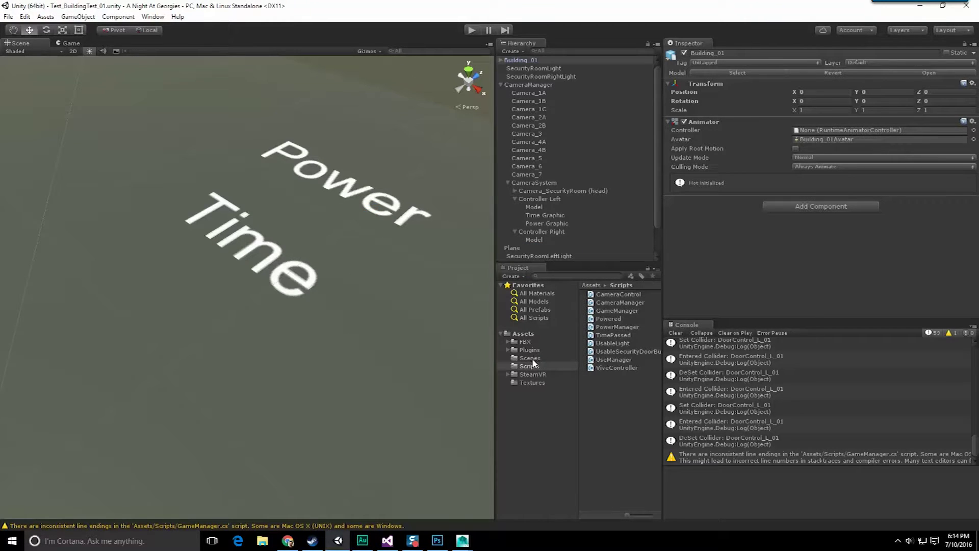
click(531, 342)
click(614, 335)
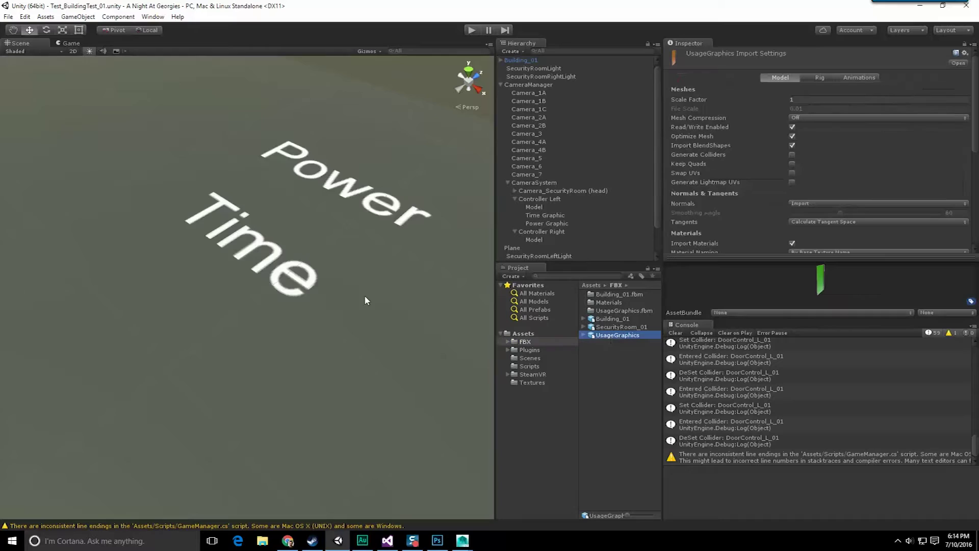
Collapse CameraManager, add the UsageGraphics model to the scene hierarchy as a root object, and frame it in the Scene view.
scroll(366, 280, down, 10)
scroll(368, 272, down, 5)
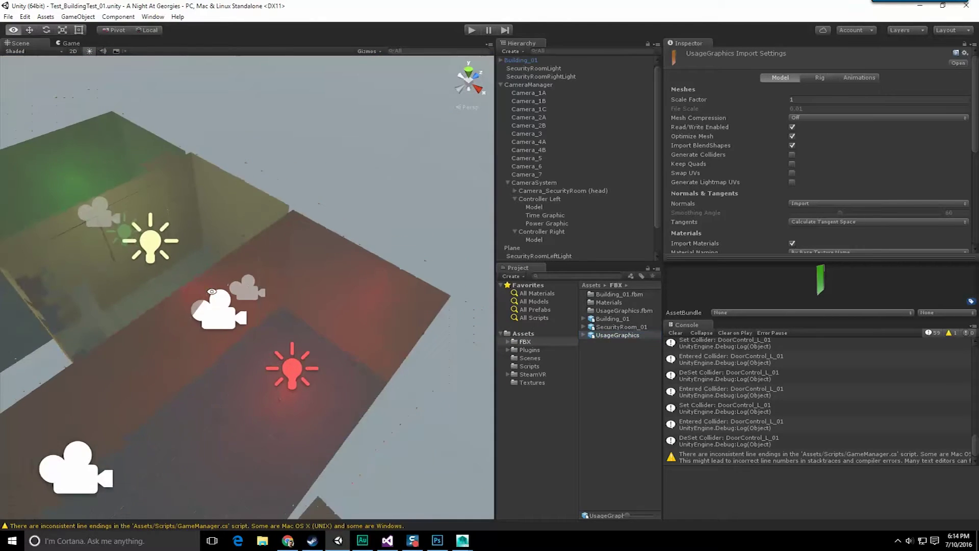
alt+drag(368, 272, 485, 265)
scroll(485, 265, up, 10)
scroll(661, 245, down, 2)
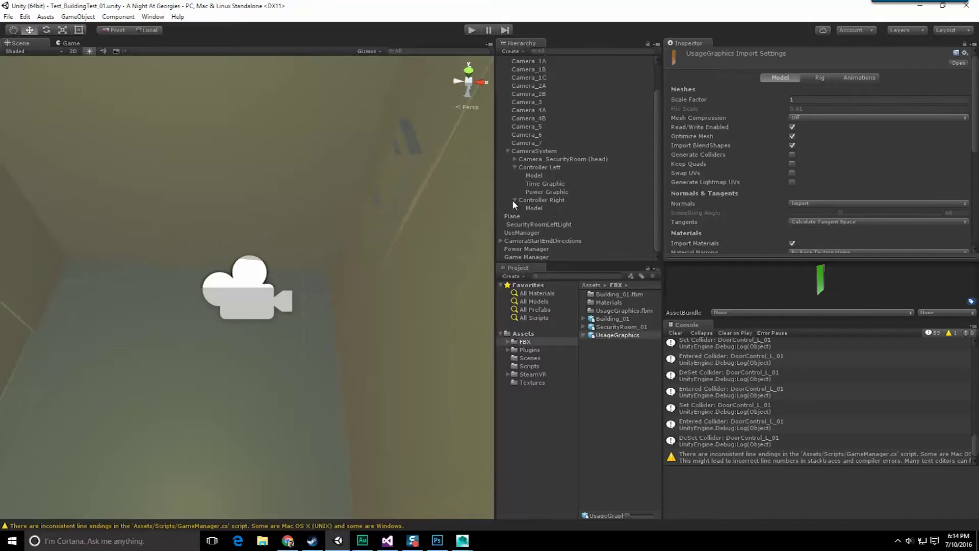
scroll(512, 200, up, 2)
click(501, 86)
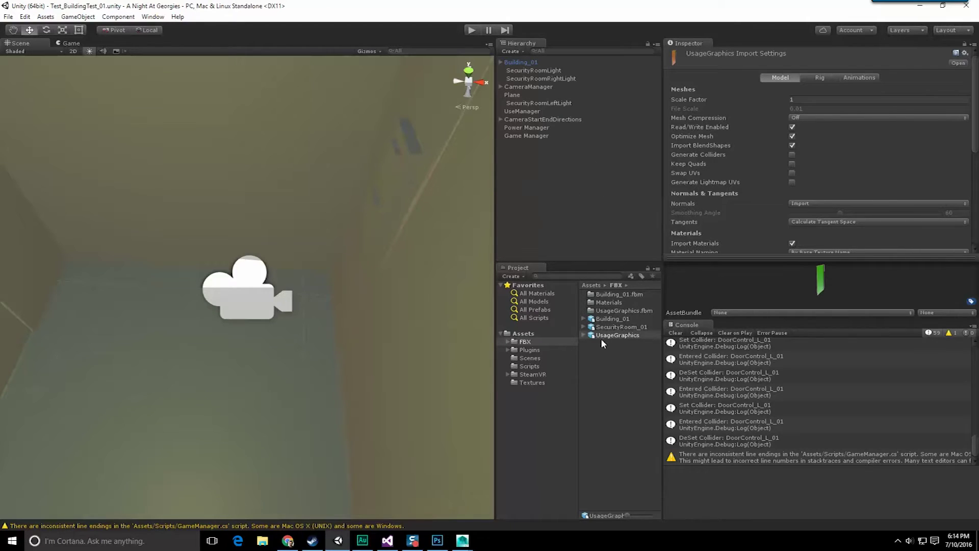
drag(601, 338, 541, 187)
alt+drag(306, 259, 241, 263)
scroll(242, 263, up, 1)
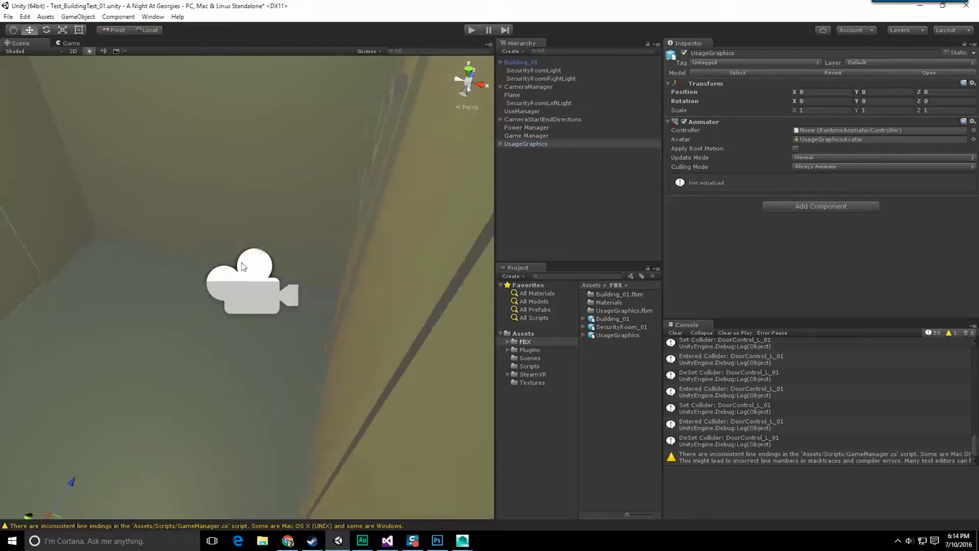
key(f)
alt+drag(308, 345, 307, 325)
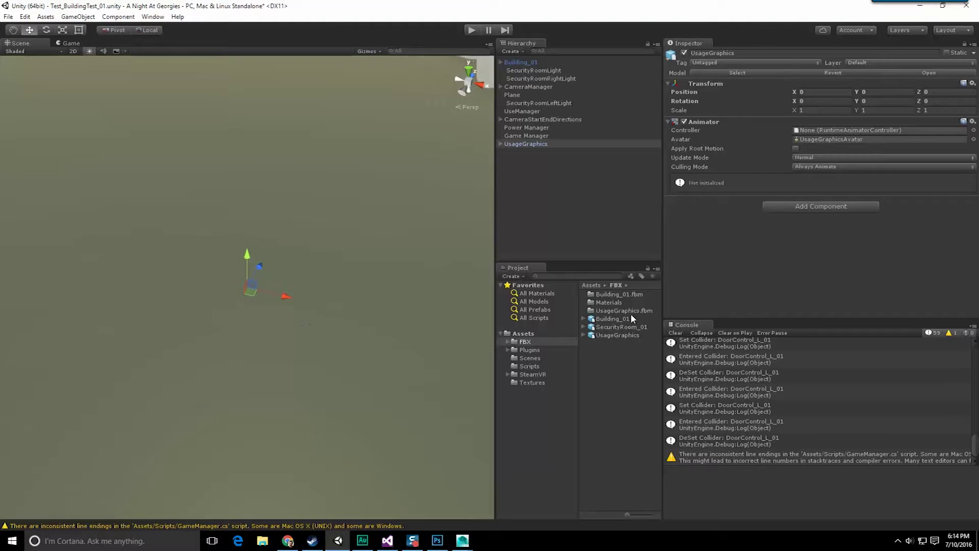
Set the UsageGraphics model's import Scale Factor to 10 and apply the import settings.
click(614, 334)
click(824, 99)
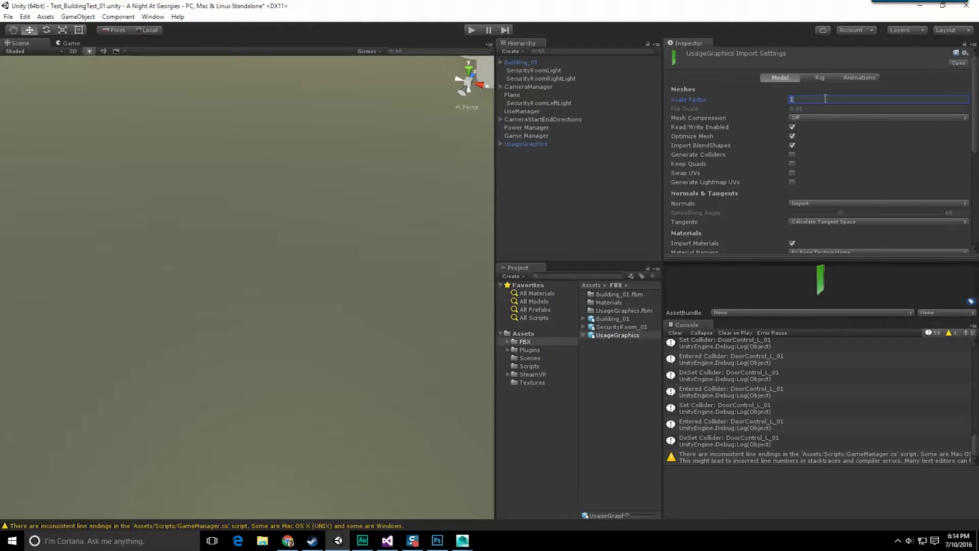
text(10)
scroll(840, 118, down, 5)
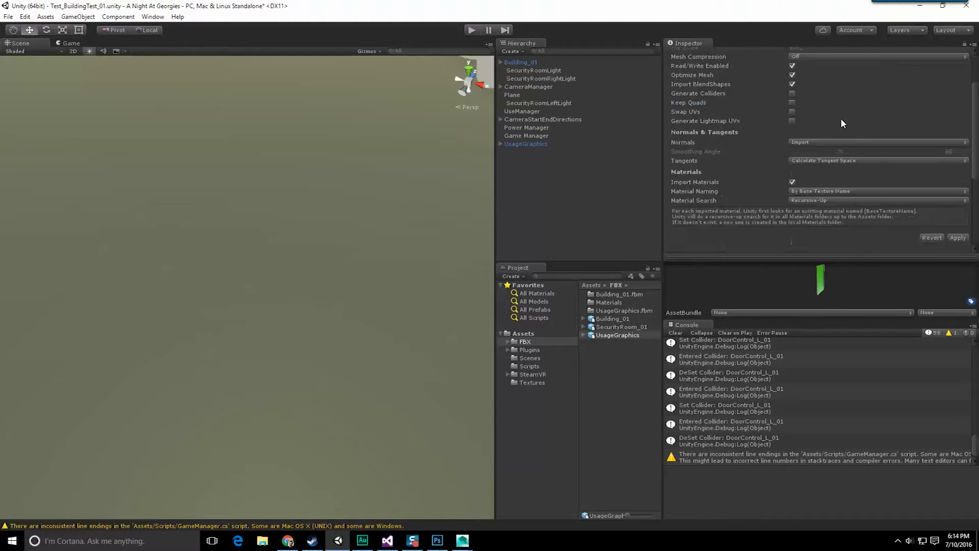
click(958, 146)
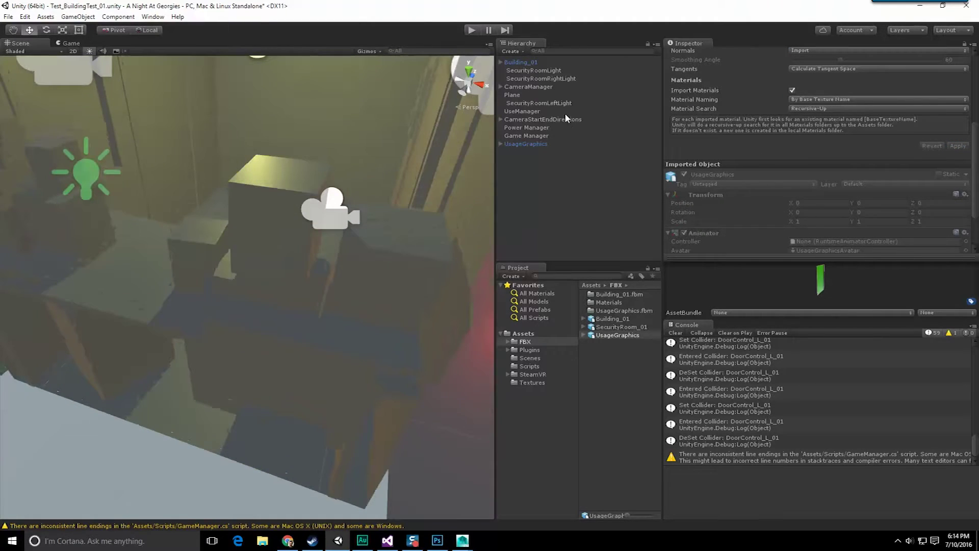
Frame the rescaled UsageGraphics model in the Scene view and examine its size from several angles.
double_click(525, 144)
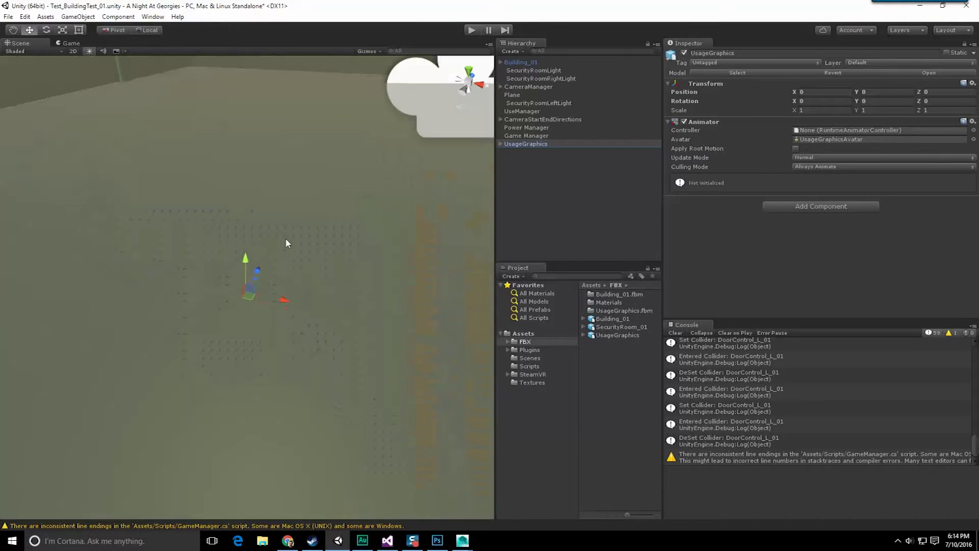
right_drag(285, 238, 365, 155)
alt+drag(366, 155, 396, 342)
click(616, 337)
click(812, 282)
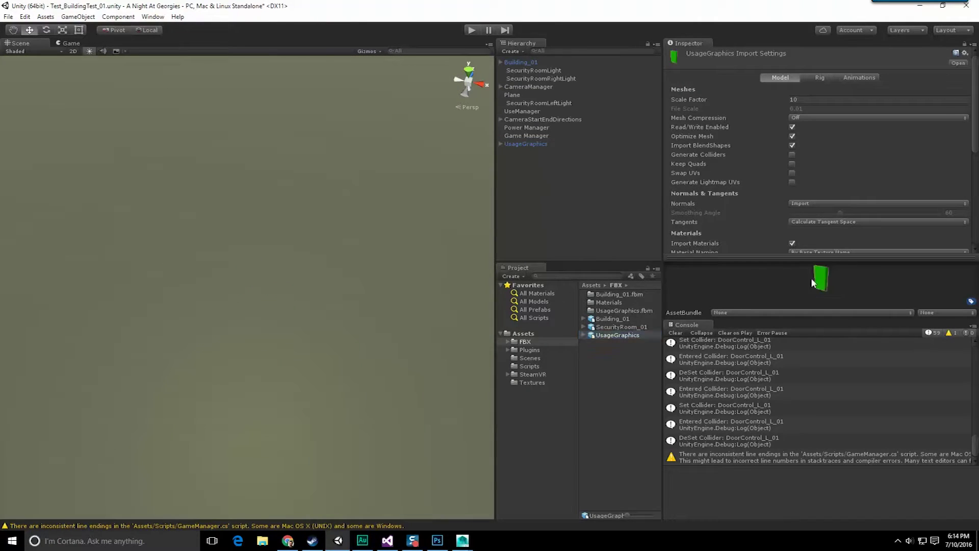
alt+drag(386, 301, 302, 280)
right_drag(303, 281, 234, 262)
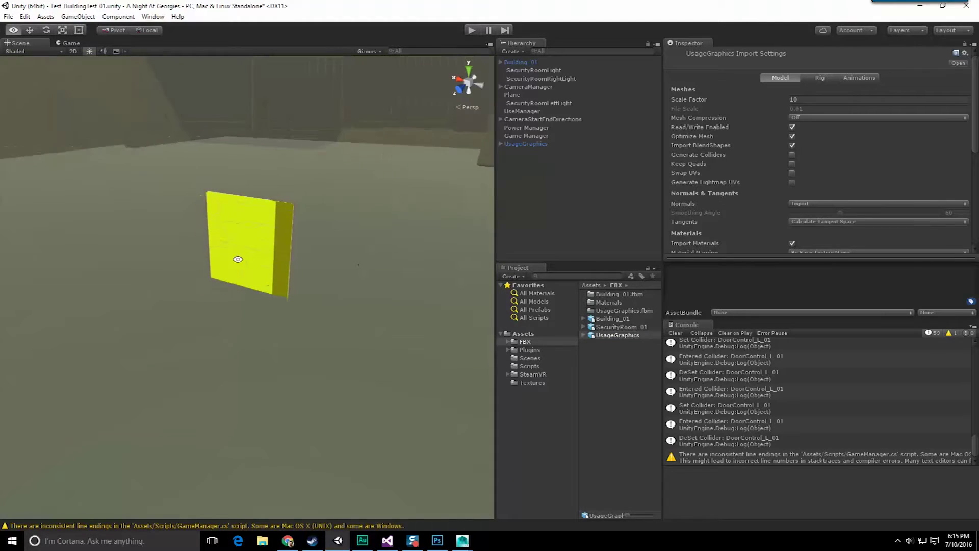
click(250, 252)
alt+middle_drag(250, 254, 375, 254)
alt+right_drag(376, 255, 341, 266)
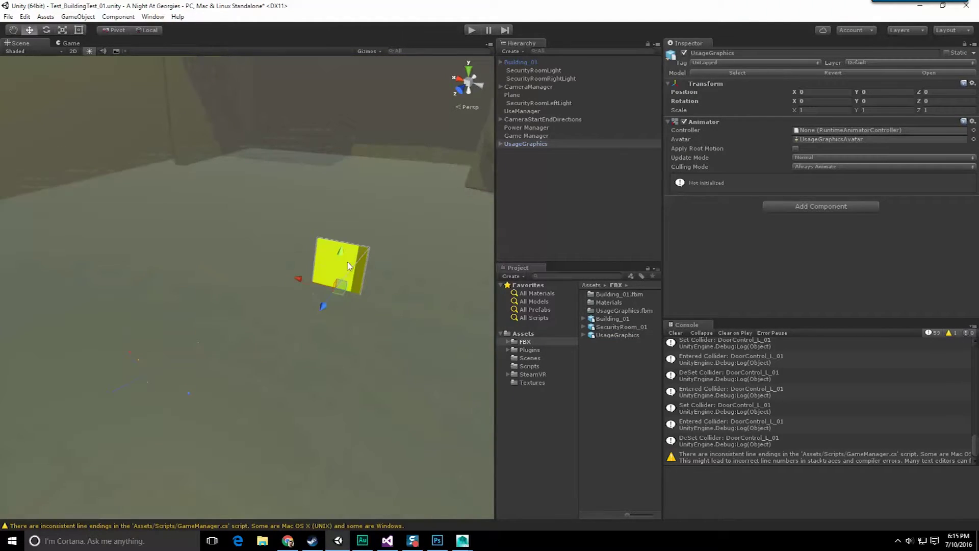
alt+drag(336, 265, 223, 280)
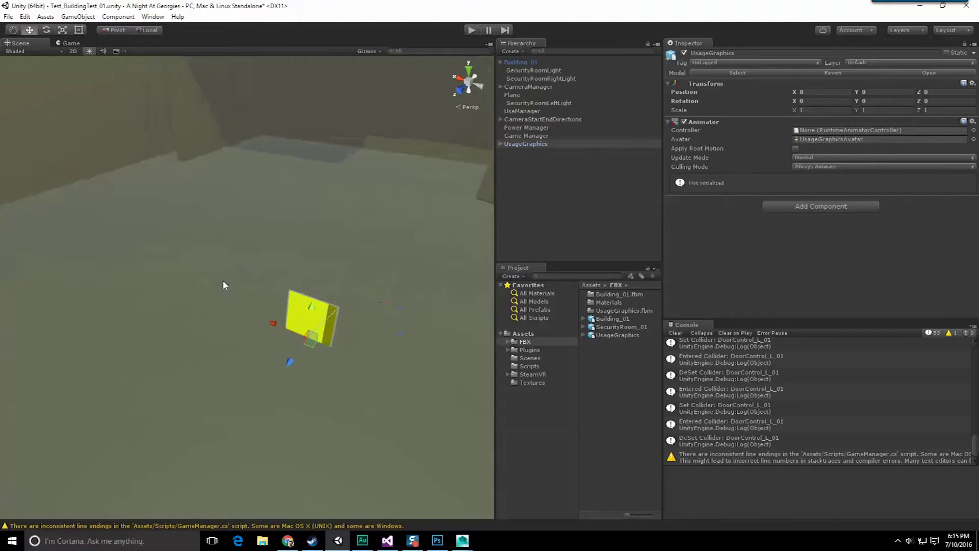
scroll(223, 280, up, 5)
right_drag(234, 281, 268, 270)
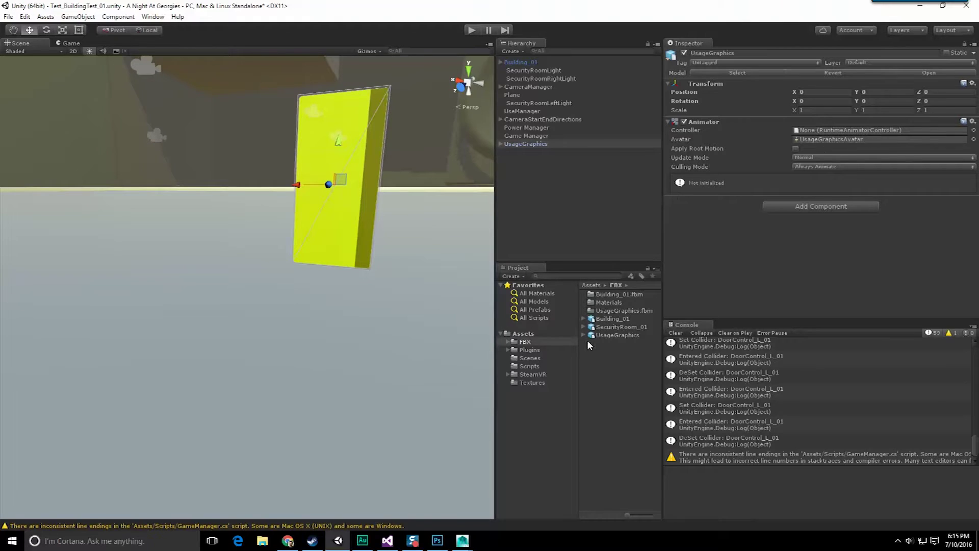
Set the UsageGraphics model's import Scale Factor to 1 and apply the import settings.
click(614, 335)
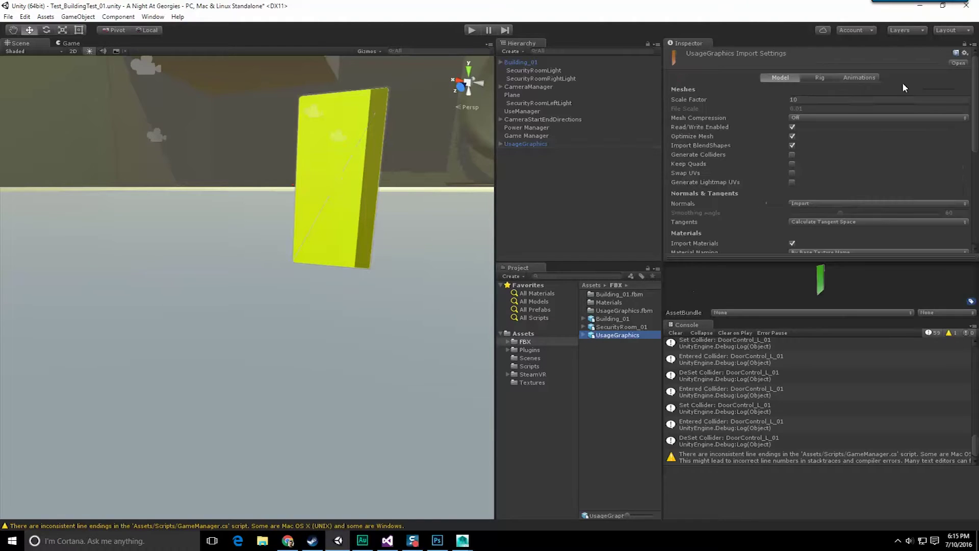
click(828, 99)
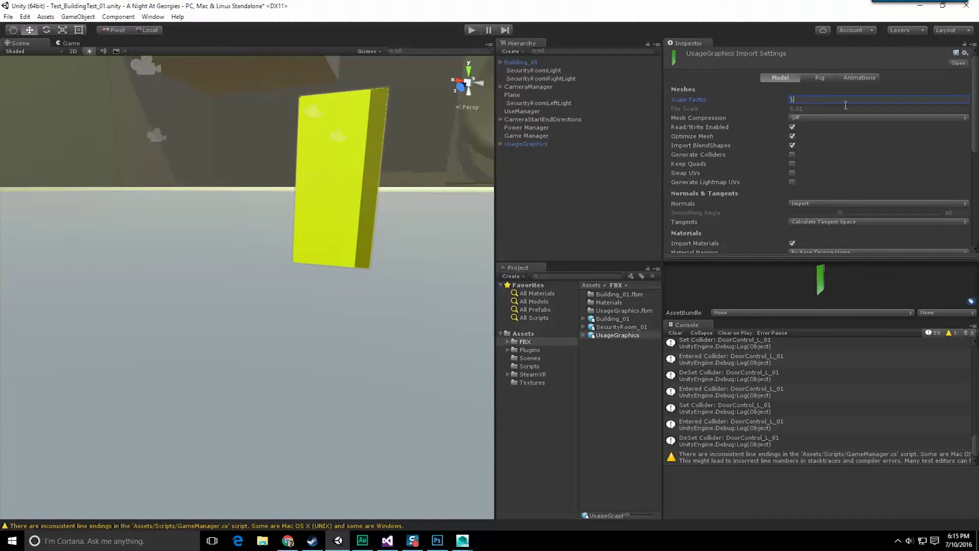
scroll(887, 169, down, 5)
click(958, 146)
right_drag(290, 236, 372, 271)
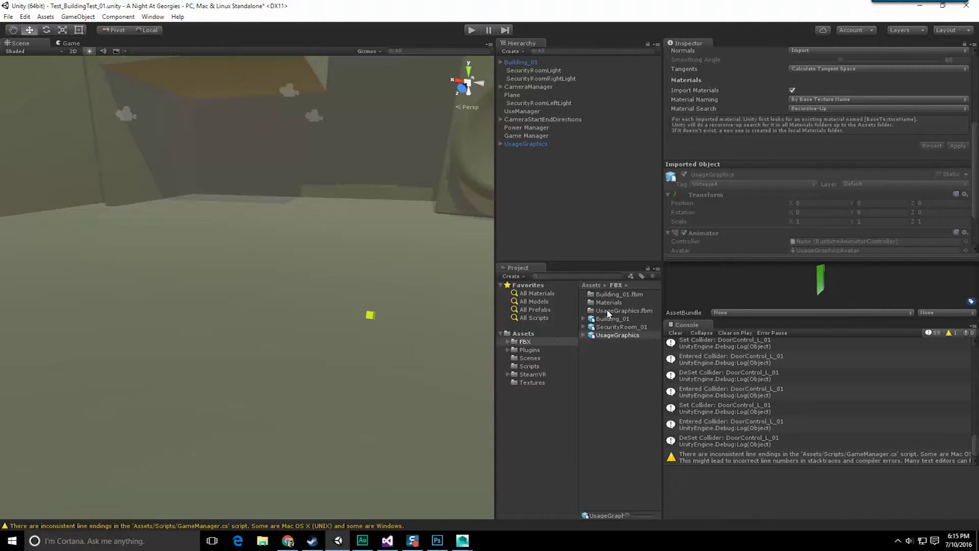
click(617, 334)
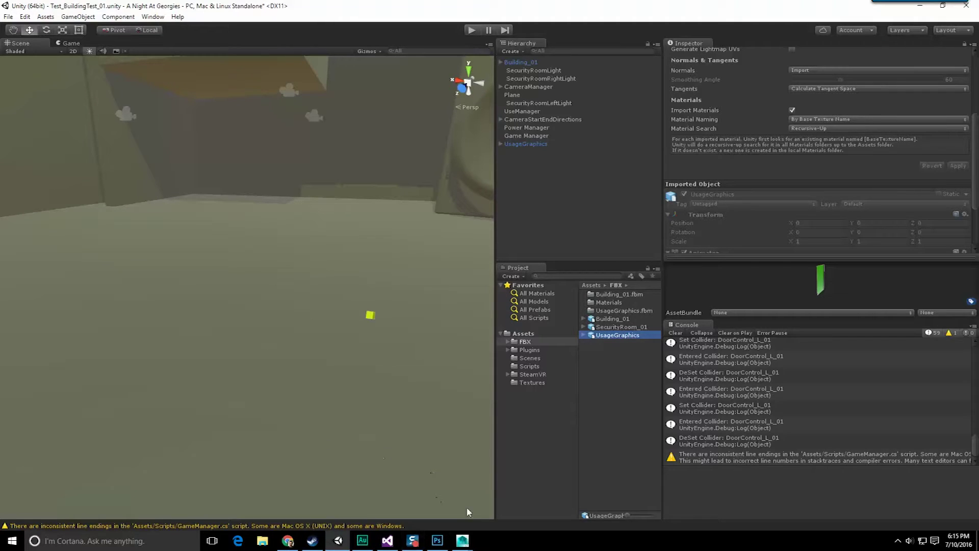
click(387, 541)
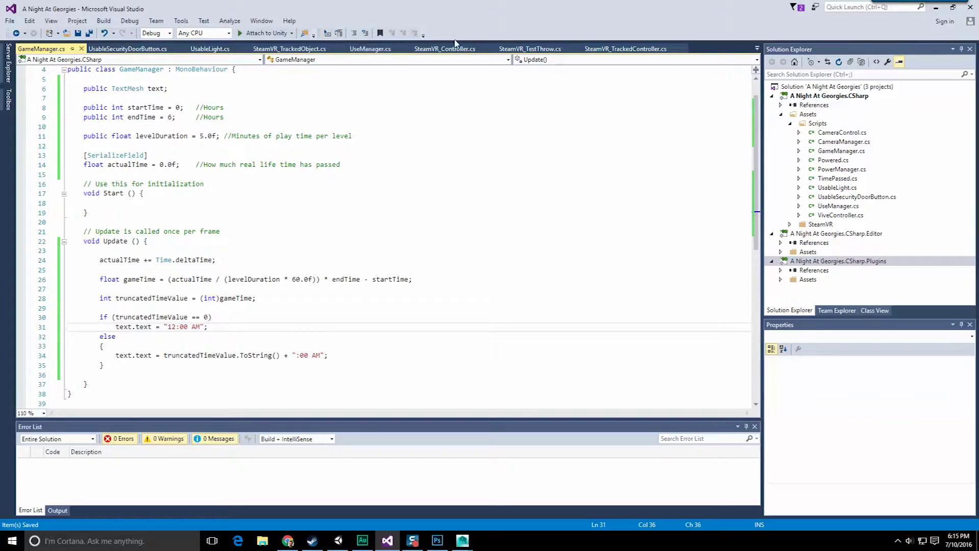
mouse_move(932, 5)
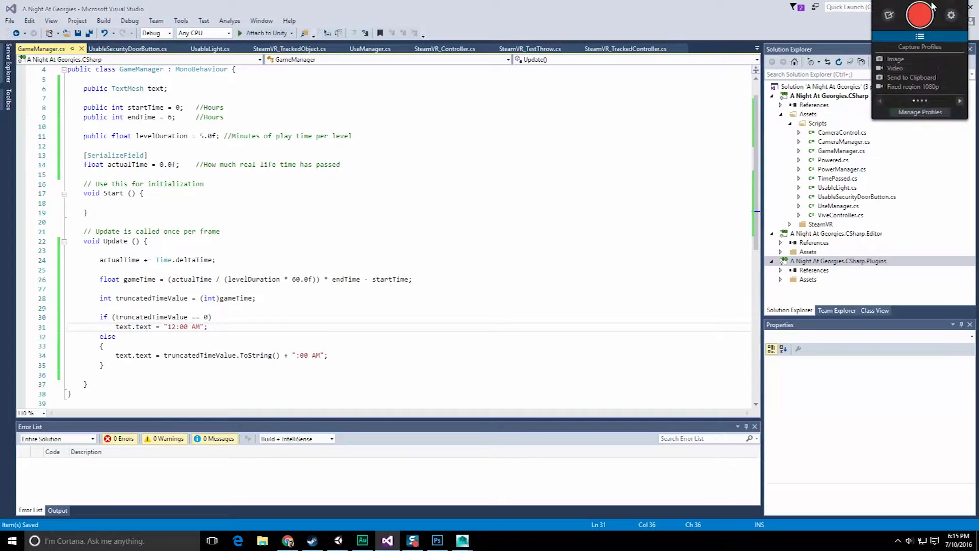
mouse_move(932, 6)
mouse_down()
mouse_move(793, 50)
mouse_move(901, 37)
mouse_move(918, 9)
mouse_up()
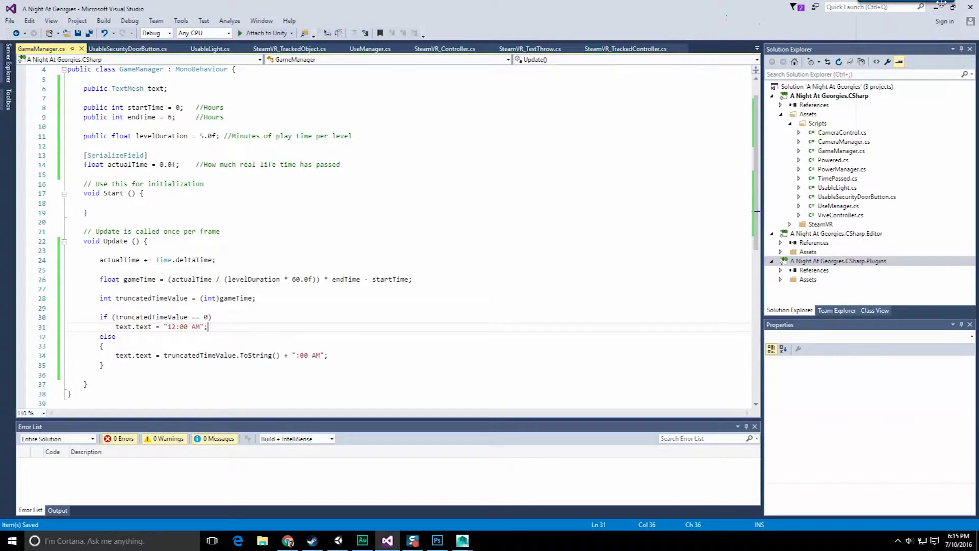
click(936, 7)
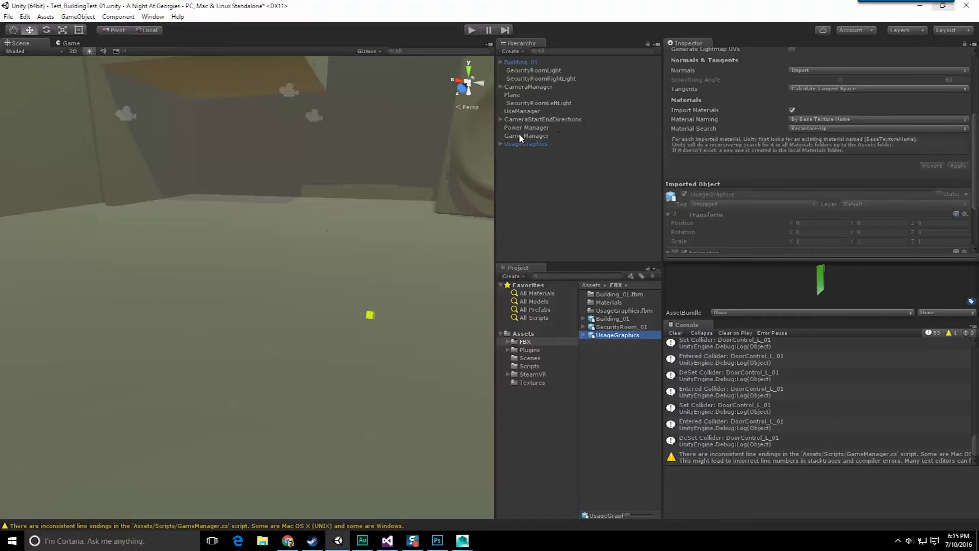
Open the Power Manager object's script in Visual Studio and examine its charge, power sink and power usage code.
click(521, 128)
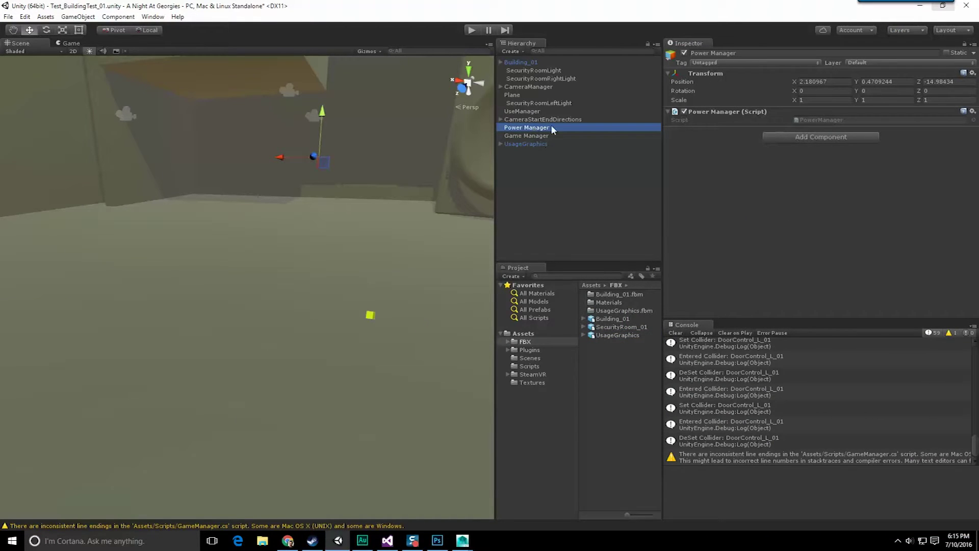
double_click(824, 119)
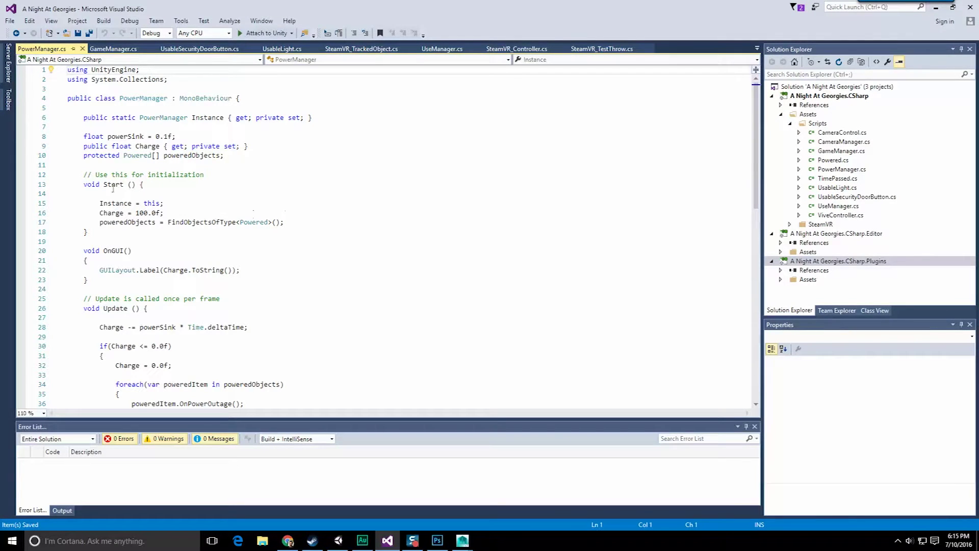
scroll(128, 185, down, 7)
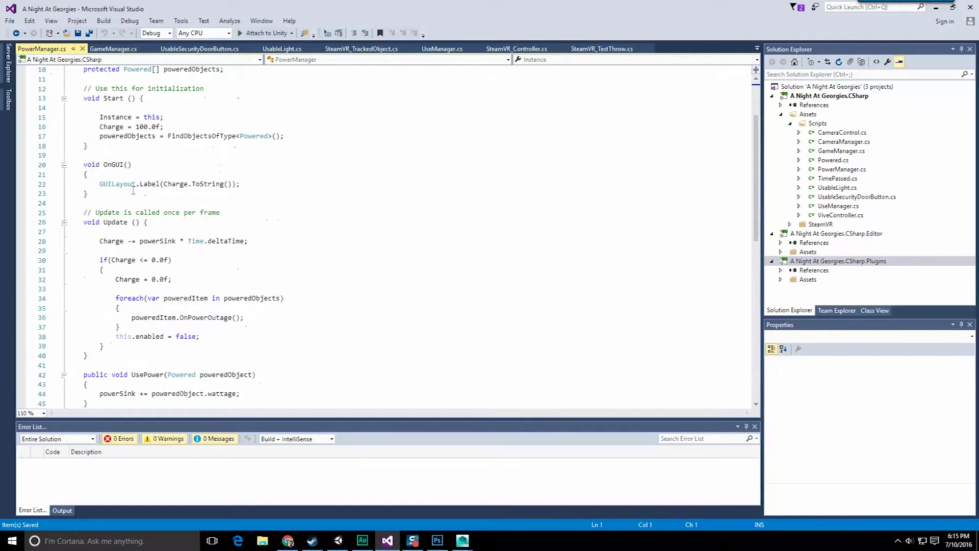
drag(193, 356, 148, 250)
click(131, 239)
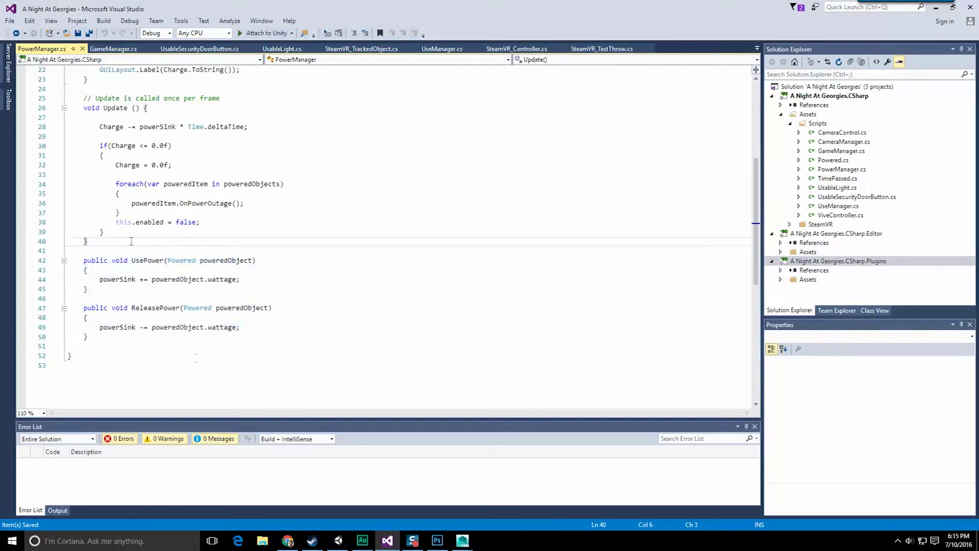
scroll(135, 242, up, 5)
scroll(122, 154, up, 2)
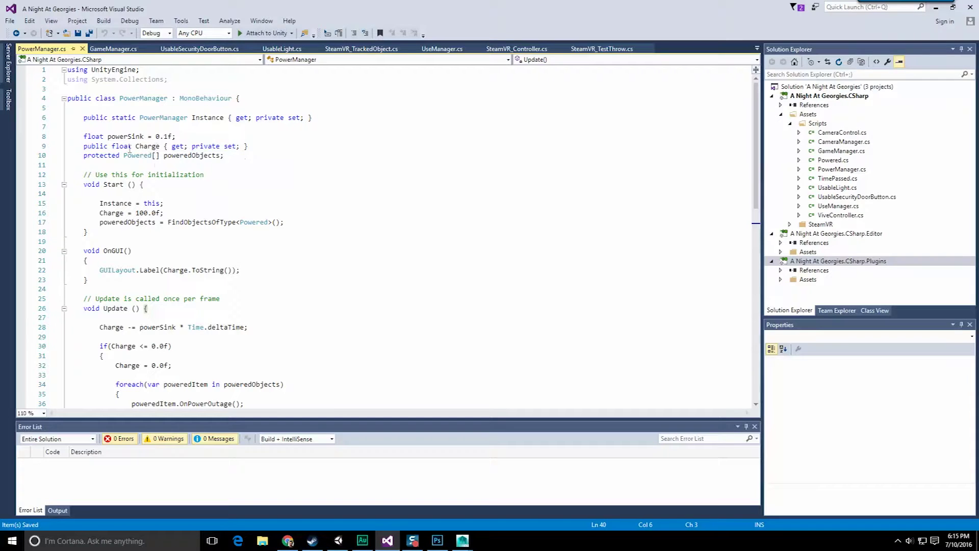
click(189, 146)
triple_click(188, 146)
double_click(127, 147)
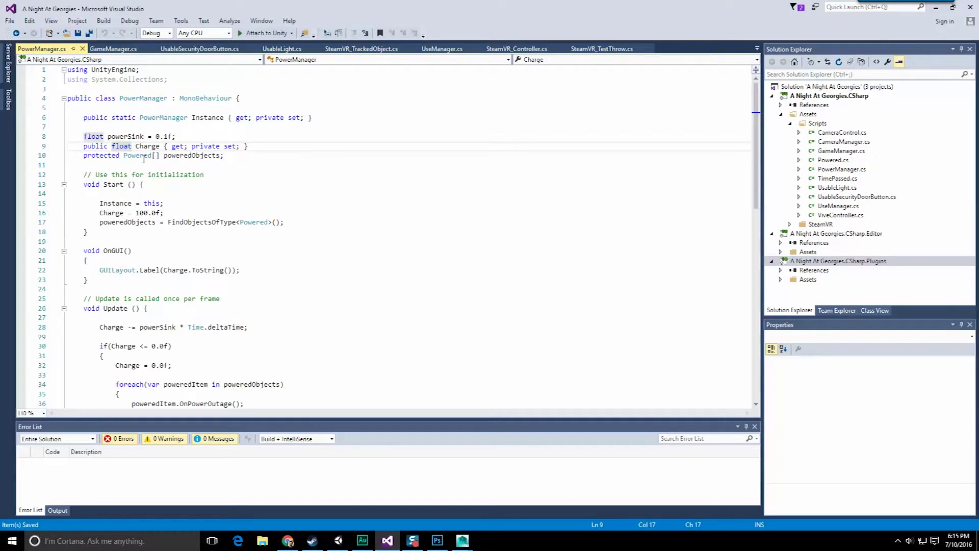
click(144, 156)
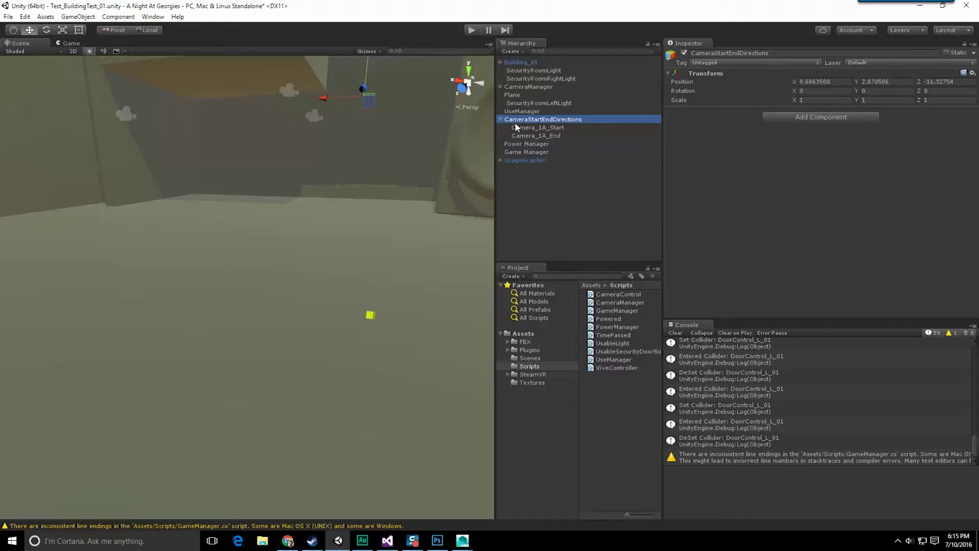
Switch to Unity, expand CameraManager and select the Power Graphic text object under Controller Left.
click(501, 114)
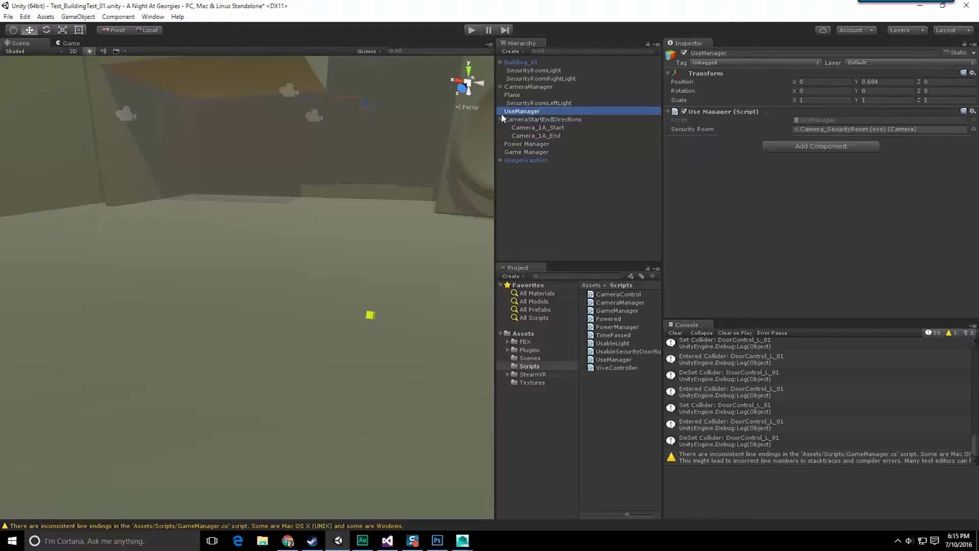
click(502, 85)
click(501, 86)
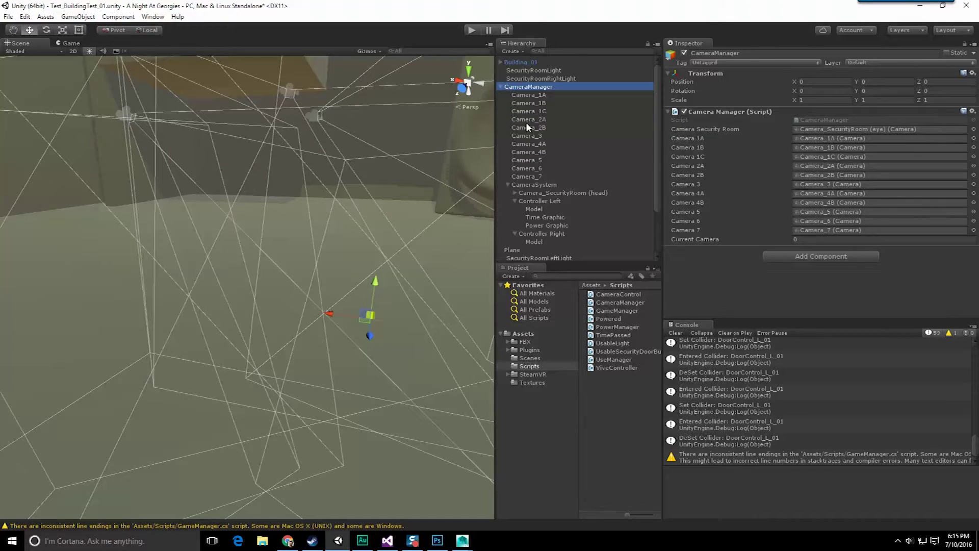
click(539, 217)
click(540, 225)
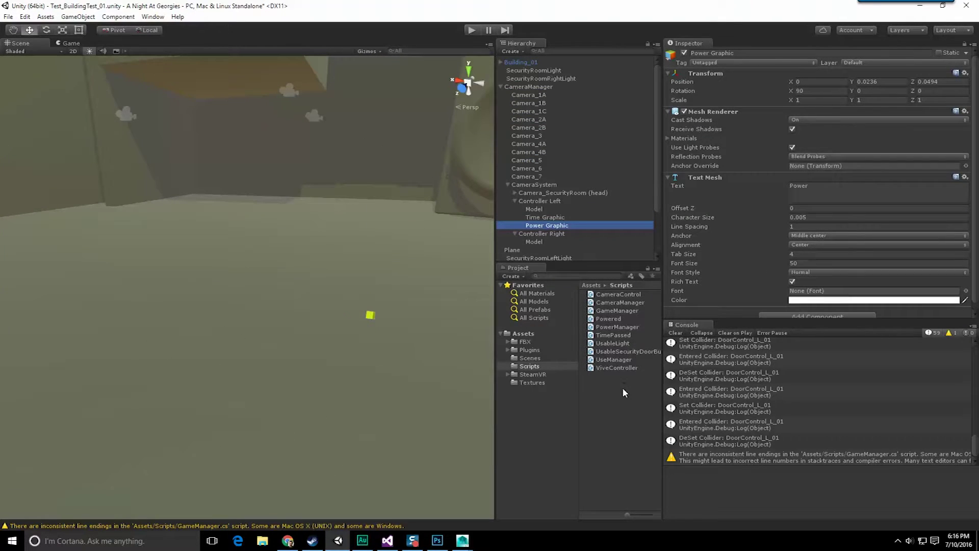
Create a C# script named PowerGraphic in the Scripts folder and open it in Visual Studio at the start of the class body.
right_click(607, 391)
mouse_move(678, 207)
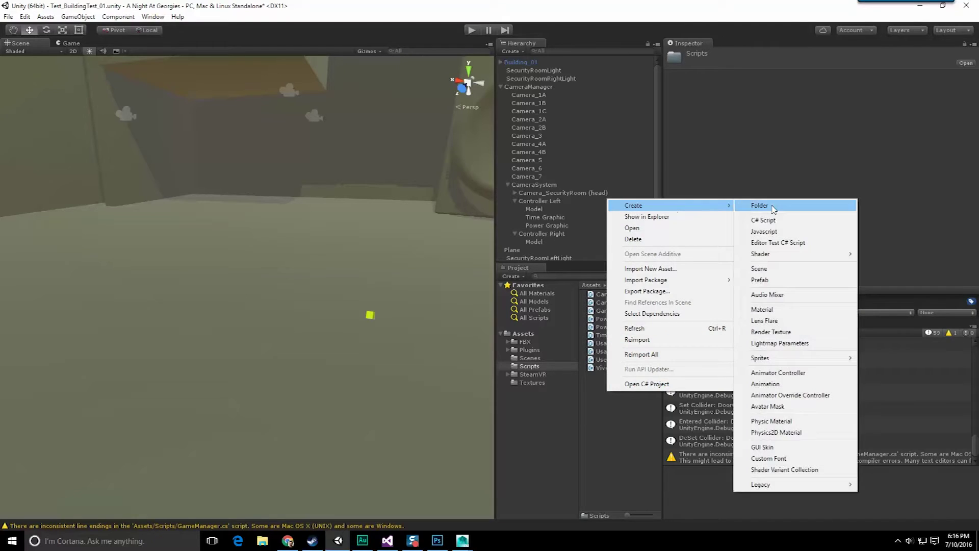
click(763, 220)
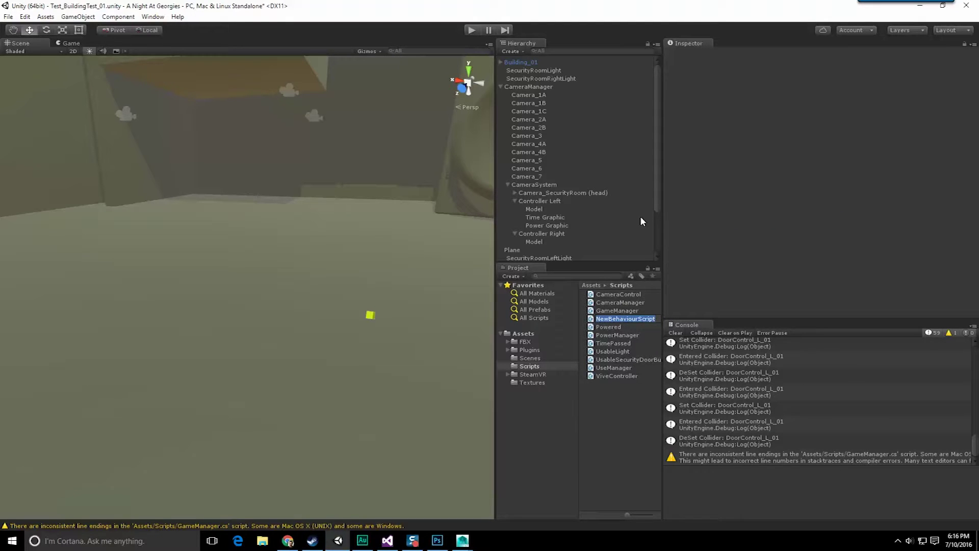
text(PowerGraphic)
key(Return)
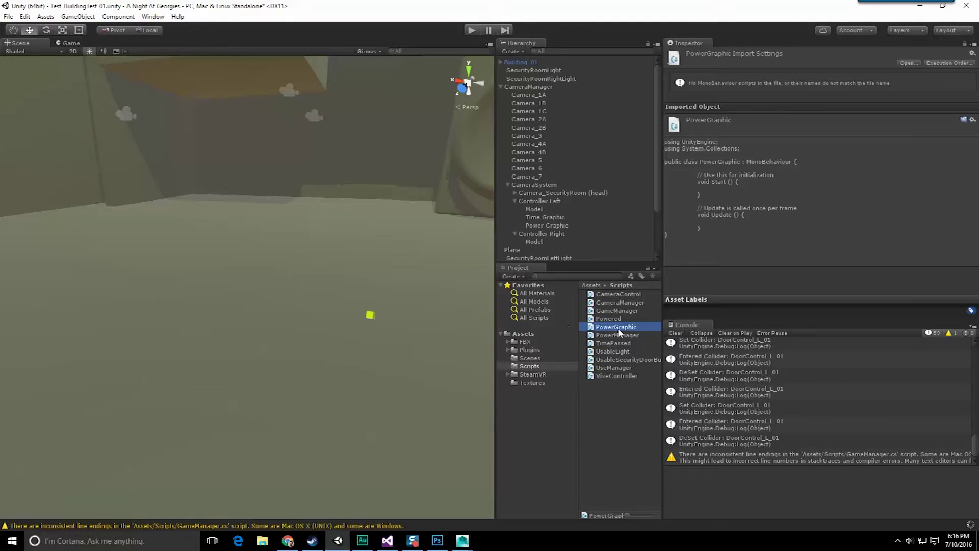
double_click(620, 332)
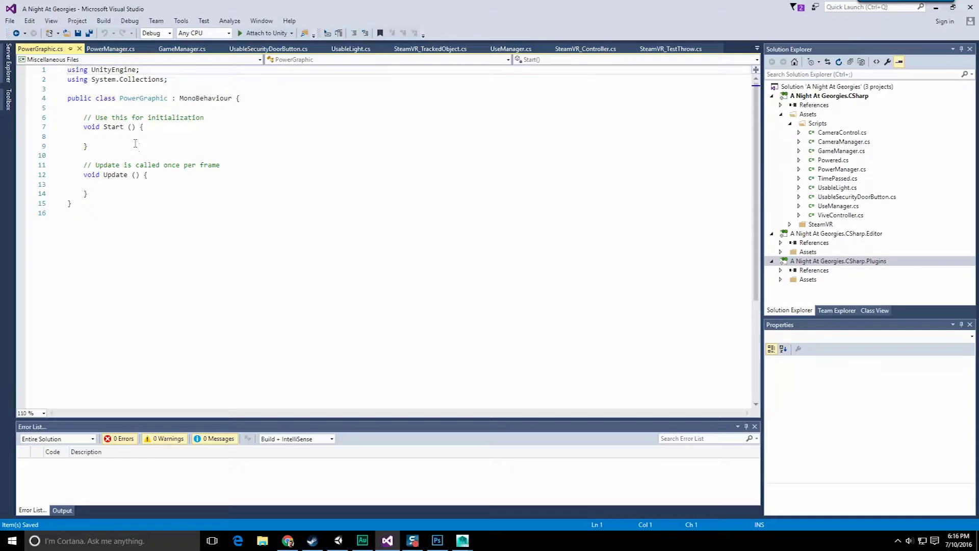
click(126, 109)
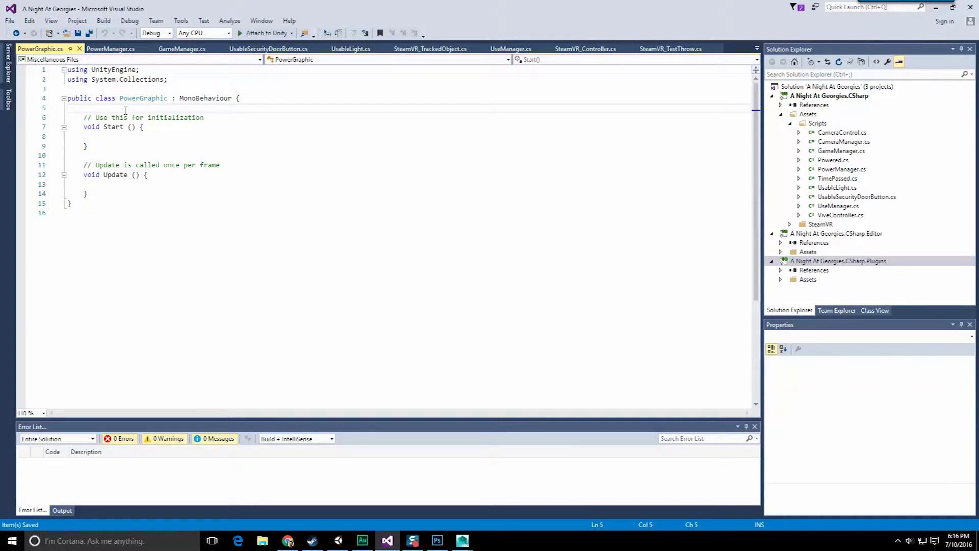
Return to Unity and create an empty game object named Power Graphics.
drag(300, 10, 278, 205)
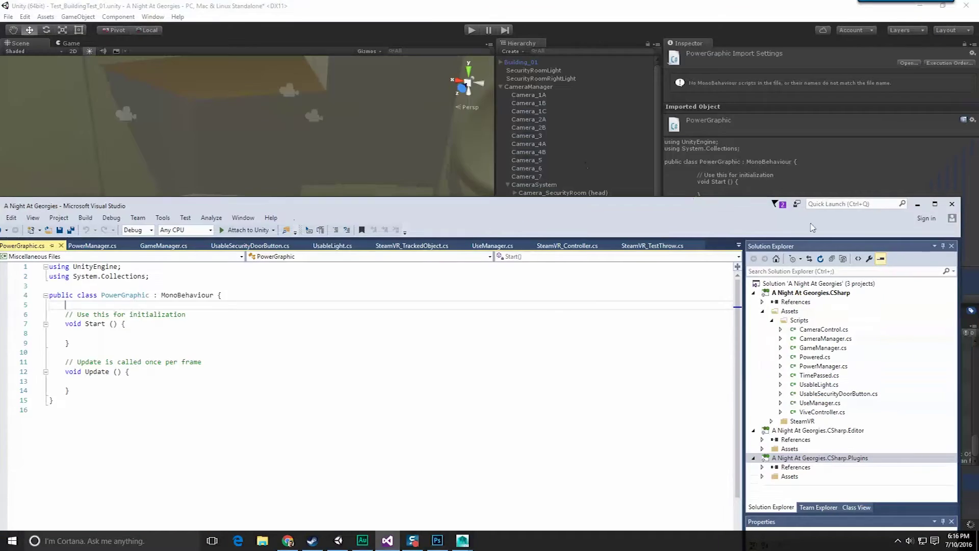
click(556, 224)
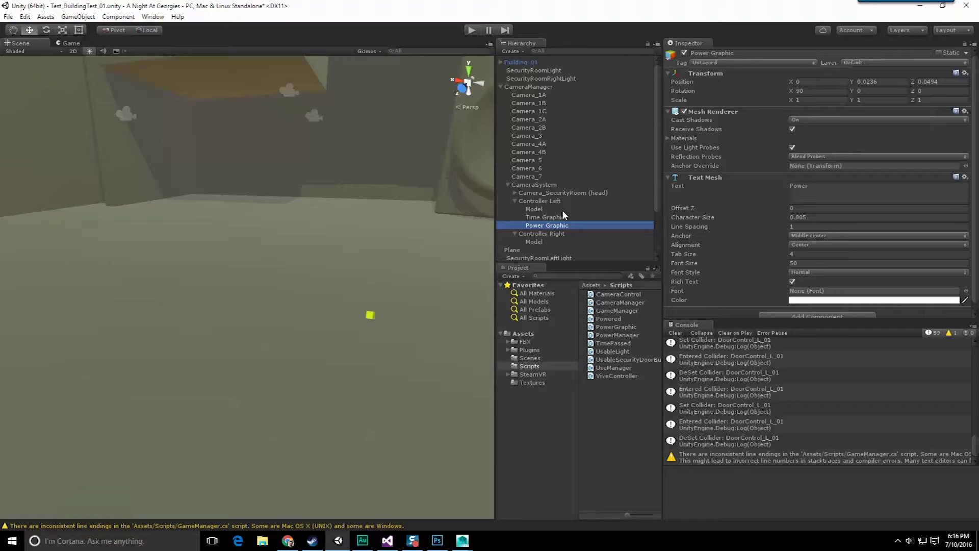
click(78, 16)
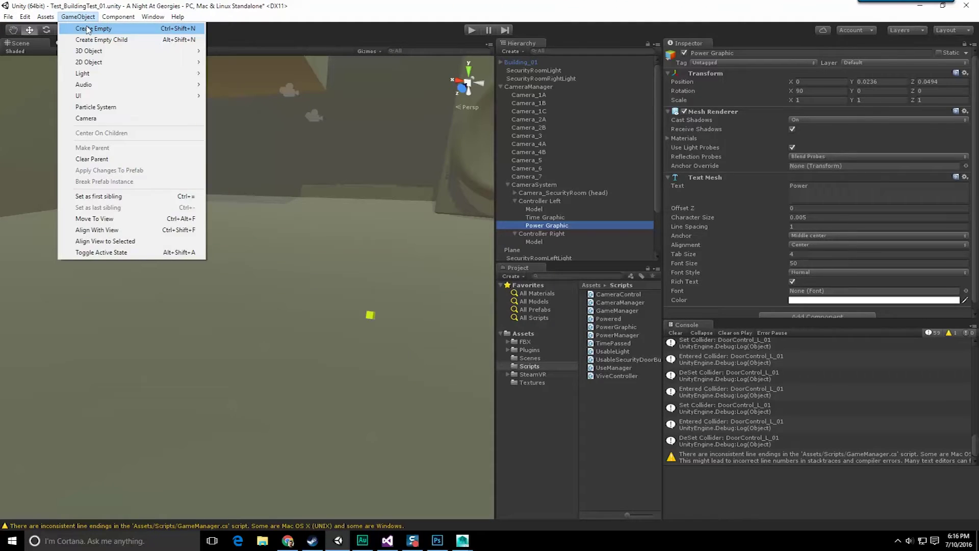
click(82, 25)
click(531, 259)
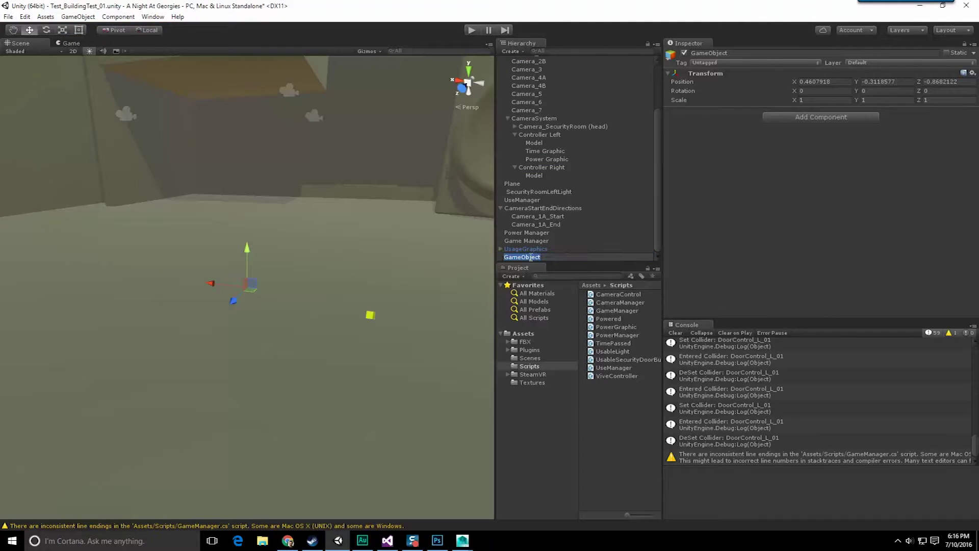
text(Power Graphics)
key(Return)
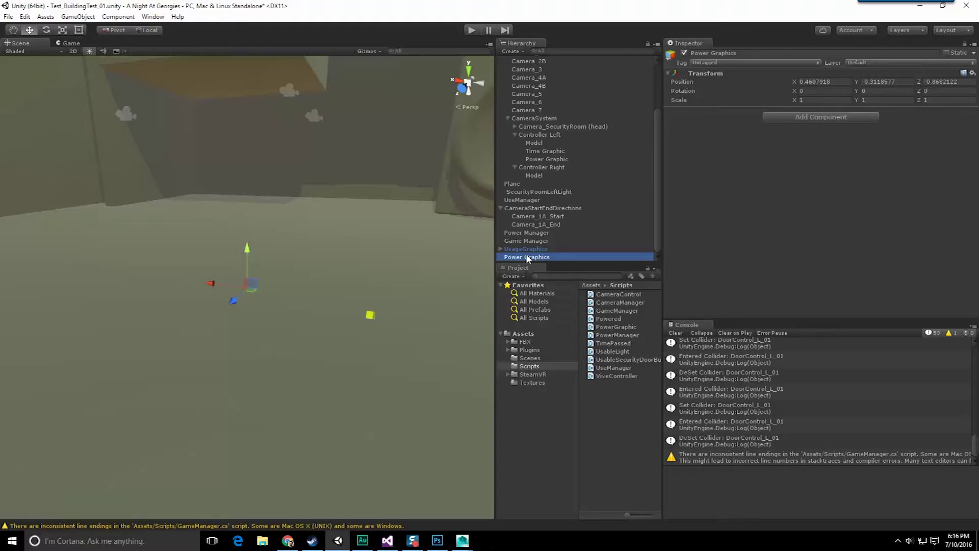
Place Power Graphics under Controller Left, with the Power Graphic text object nested inside it.
drag(528, 258, 550, 159)
click(549, 159)
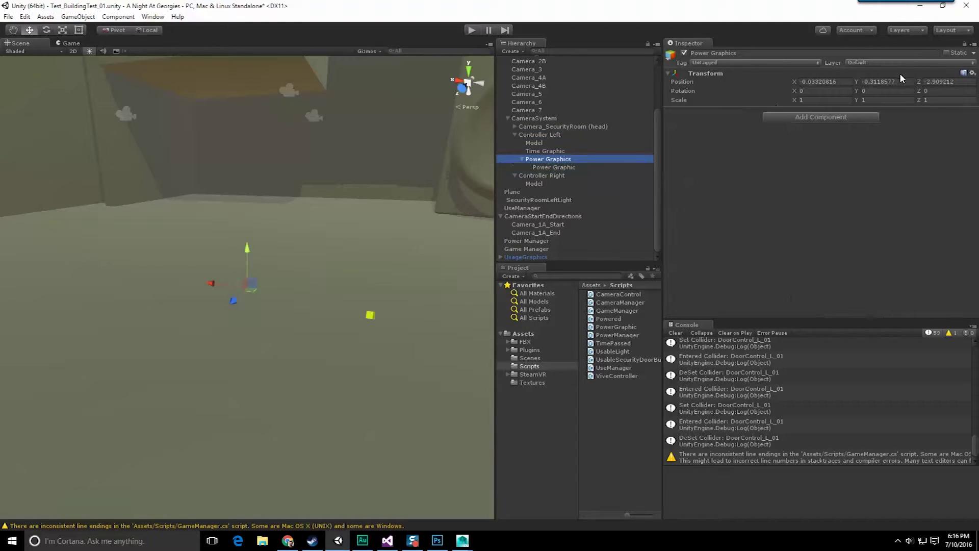
Set the Power Graphics object's local position to 0, 0, 0.
click(938, 82)
text(0)
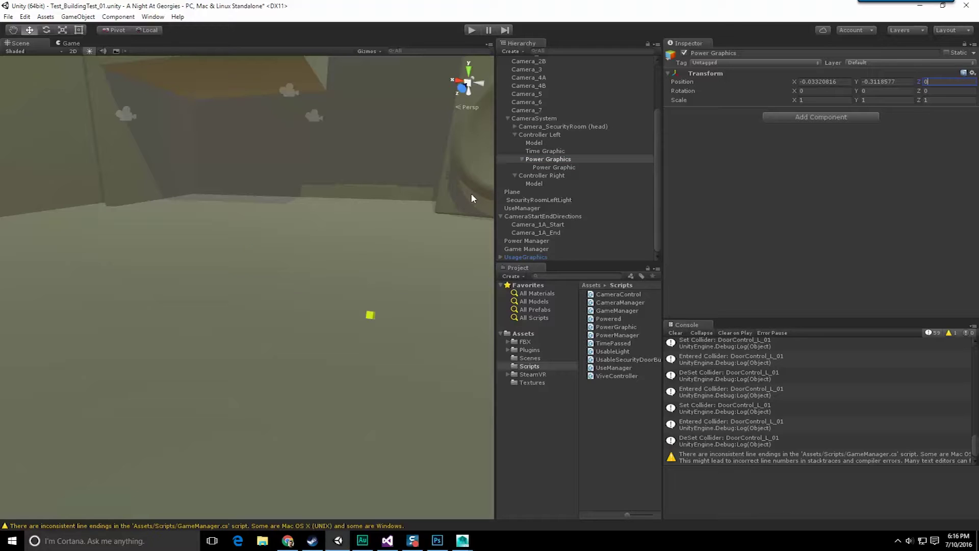
click(879, 83)
click(837, 80)
text(0)
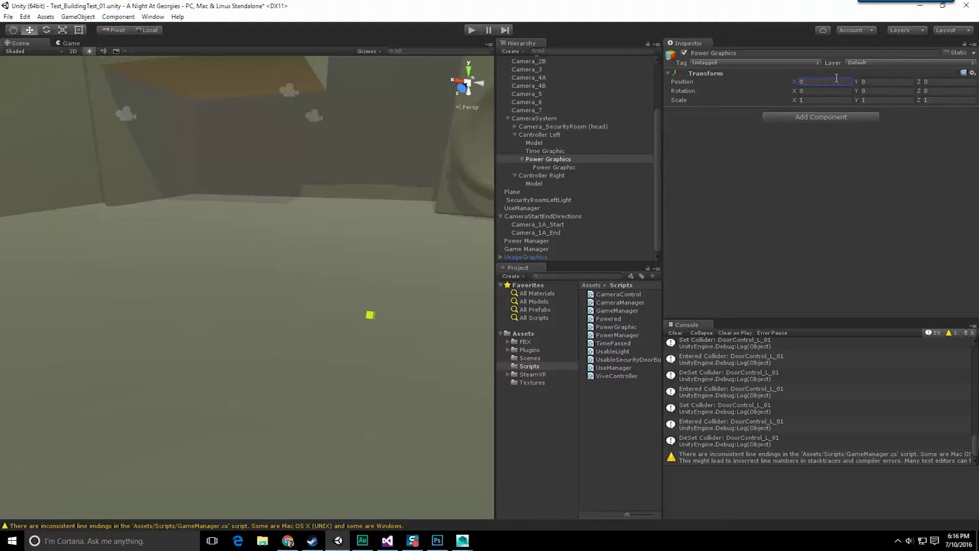
Set the nested Power Graphic text object's local position to 0, 0, 0.
click(553, 168)
alt+drag(416, 247, 285, 286)
click(563, 159)
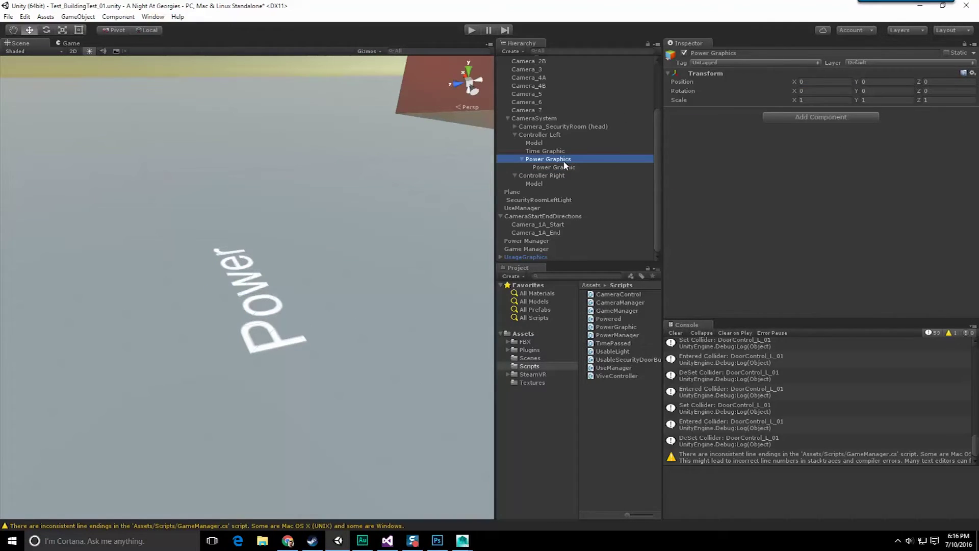
click(555, 167)
click(951, 81)
text(0)
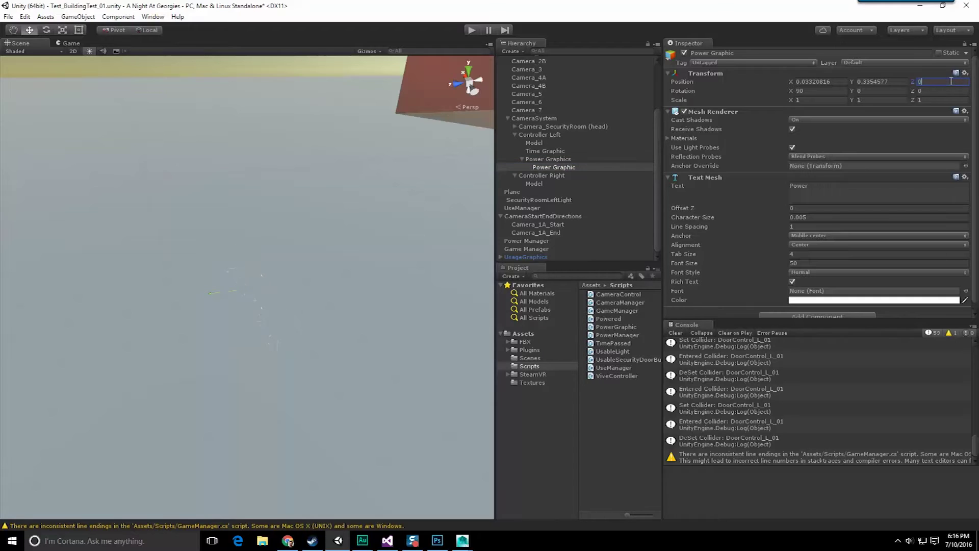
click(887, 82)
text(0)
click(839, 80)
text(0)
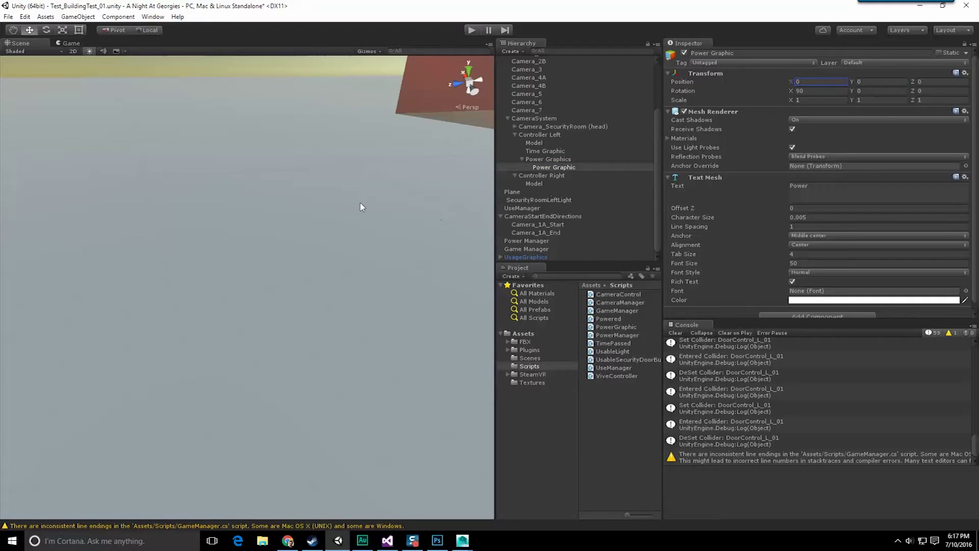
alt+drag(360, 206, 113, 231)
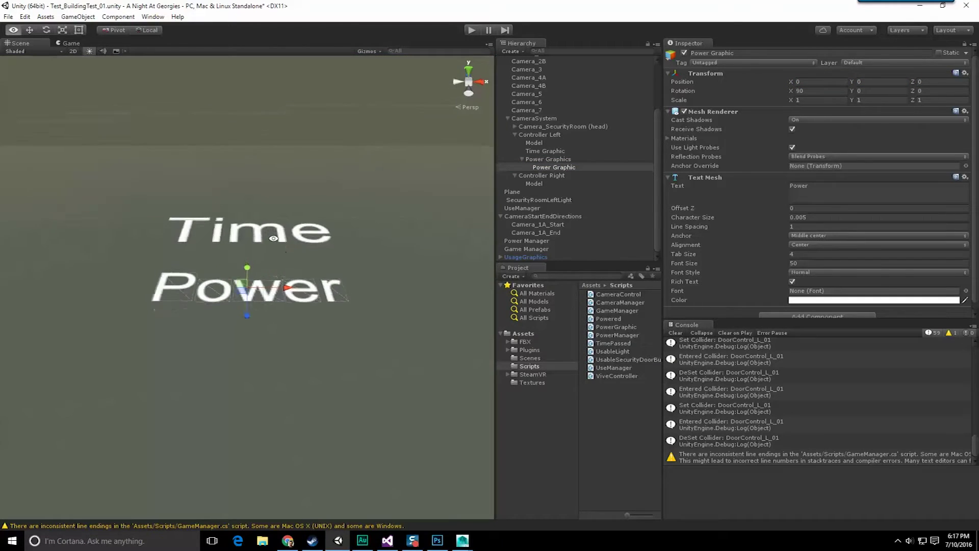
alt+drag(274, 238, 604, 129)
Move the Power Graphics parent object beyond the Time text, to about Y 0.0221 and Z 0.0441.
click(555, 159)
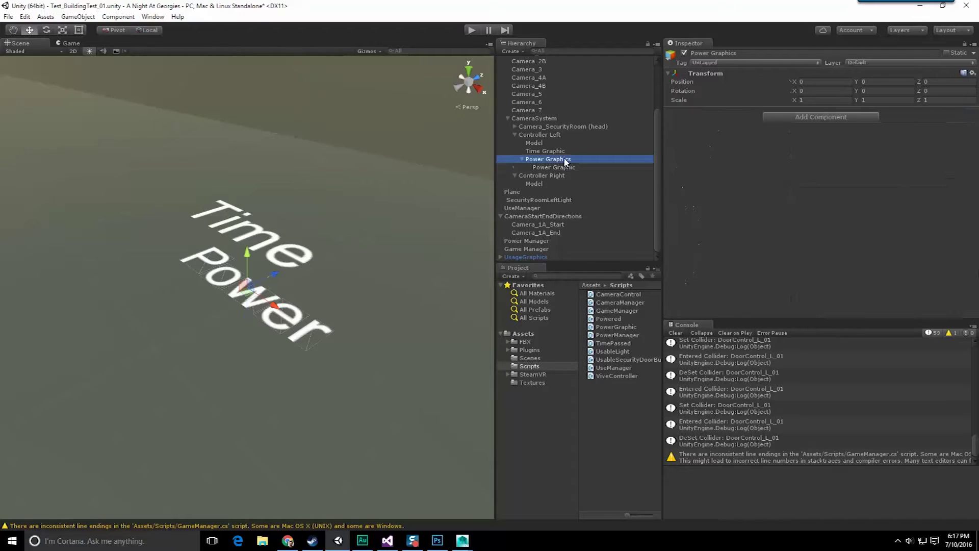
alt+drag(376, 248, 411, 236)
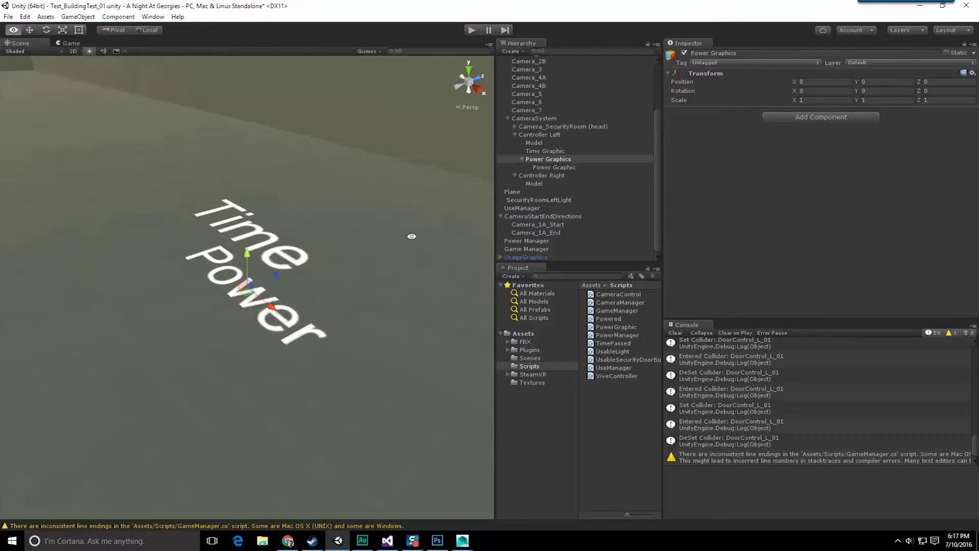
click(586, 168)
click(576, 159)
drag(247, 254, 375, 242)
Rename the nested Power Graphic text object as Battery Life Graphic.
click(594, 161)
click(586, 166)
click(584, 167)
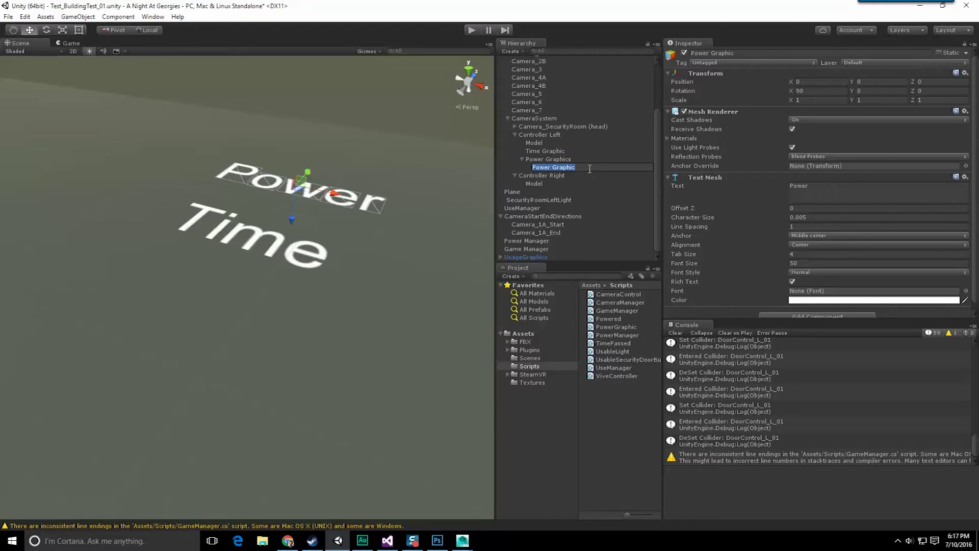
text(Battery Life Graphic)
key(Return)
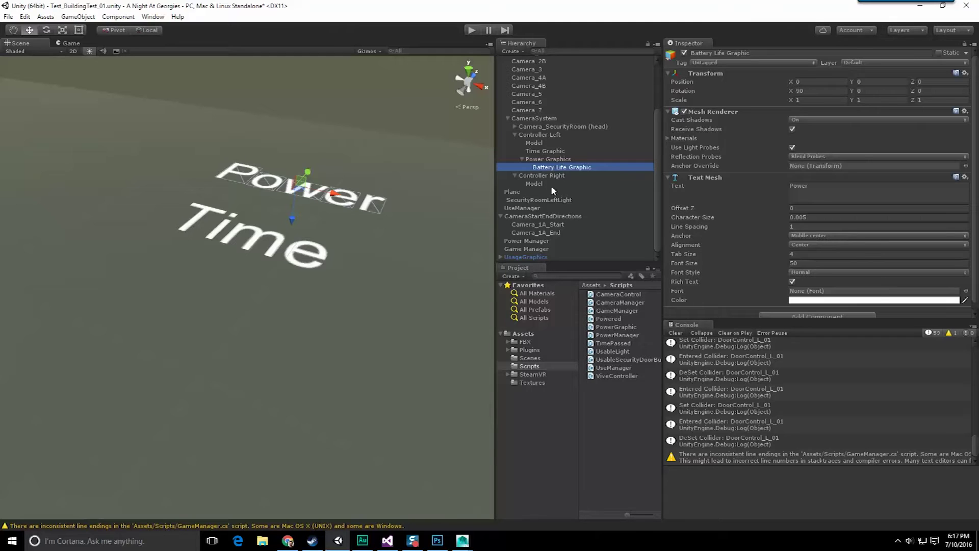
Add the Power Graphic script component to the Power Graphics object.
key(Up)
click(809, 117)
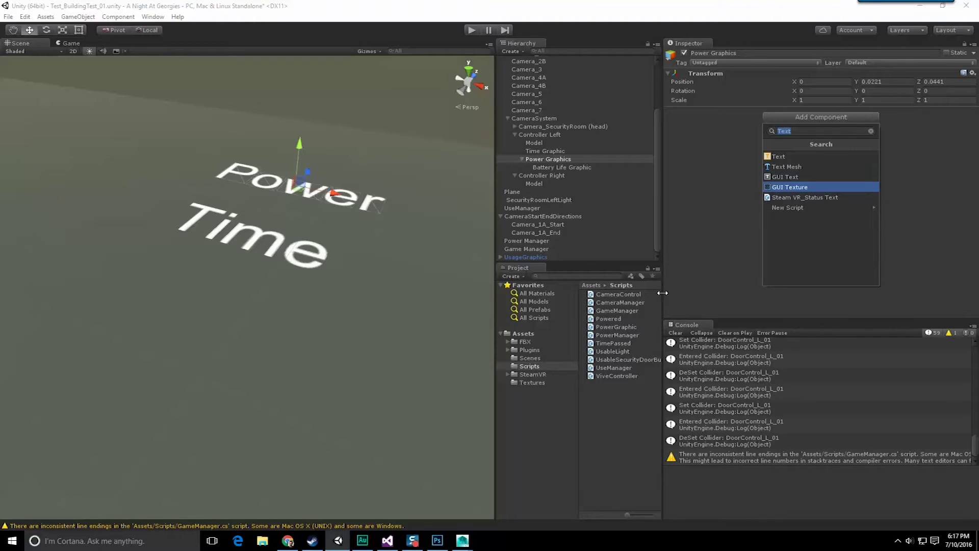
text(Power)
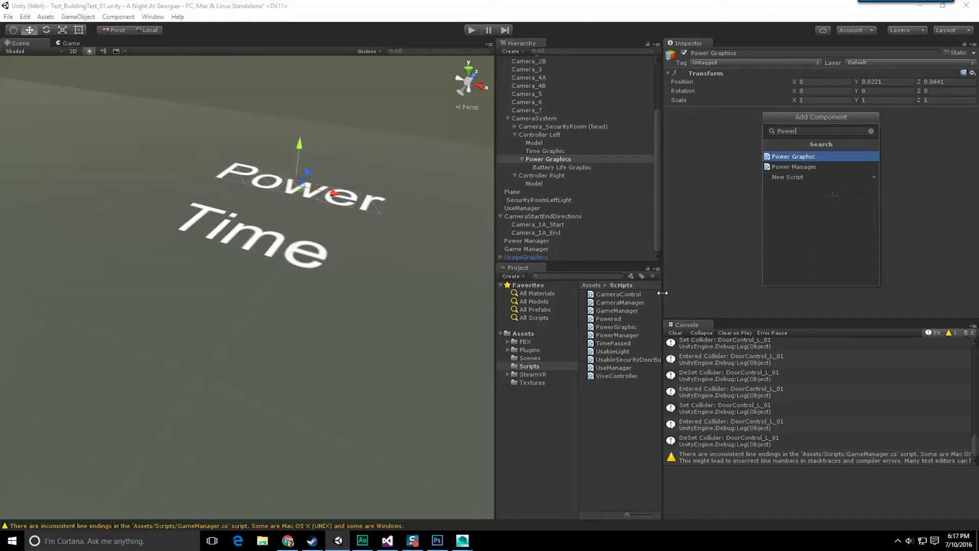
key(Return)
Switch to Visual Studio and start a public field declaration at the top of the PowerGraphic class.
key(alt+Tab)
drag(260, 206, 330, 248)
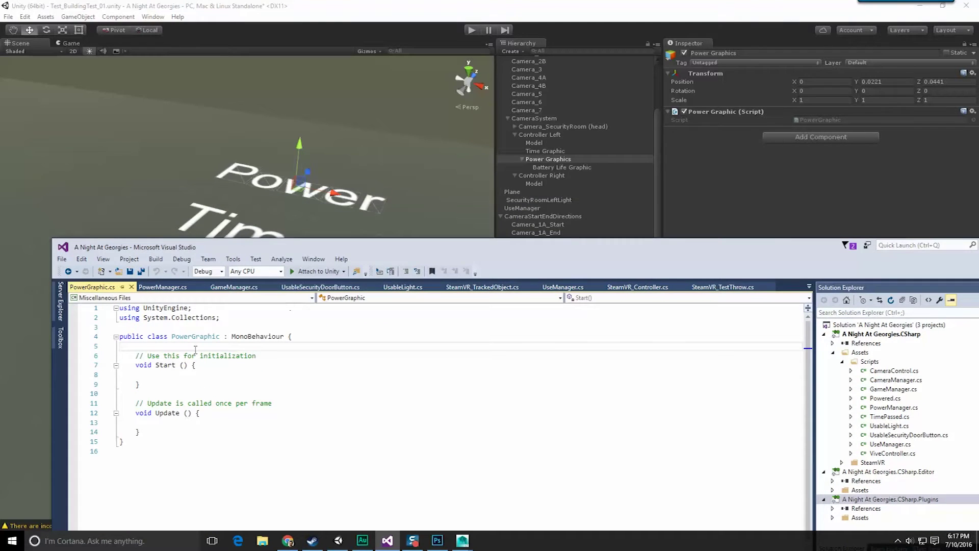
key(Return)
key(Return)
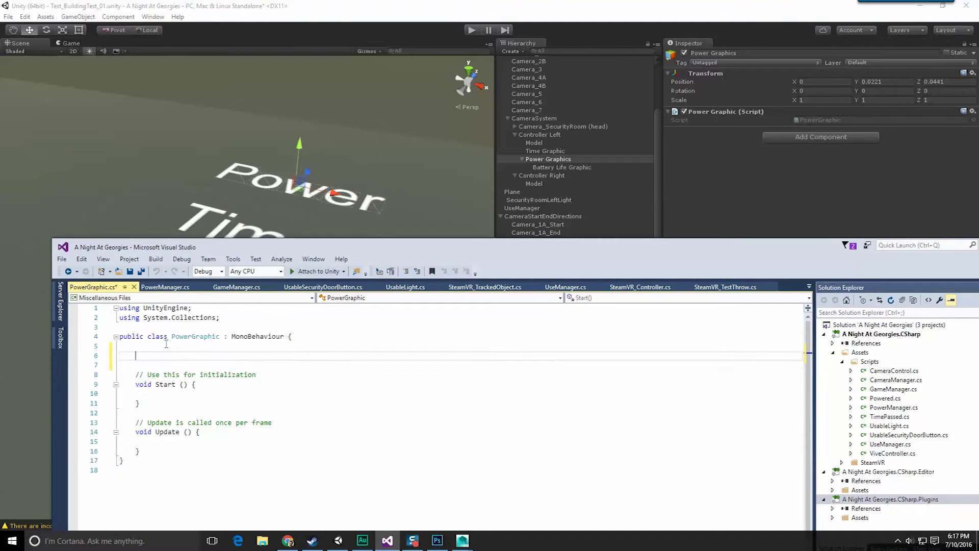
text(partial[ublic)
key(BackSpace)
key(BackSpace)
key(BackSpace)
key(BackSpace)
key(BackSpace)
key(BackSpace)
key(BackSpace)
key(BackSpace)
key(BackSpace)
key(BackSpace)
key(BackSpace)
key(BackSpace)
key(BackSpace)
text(public tex)
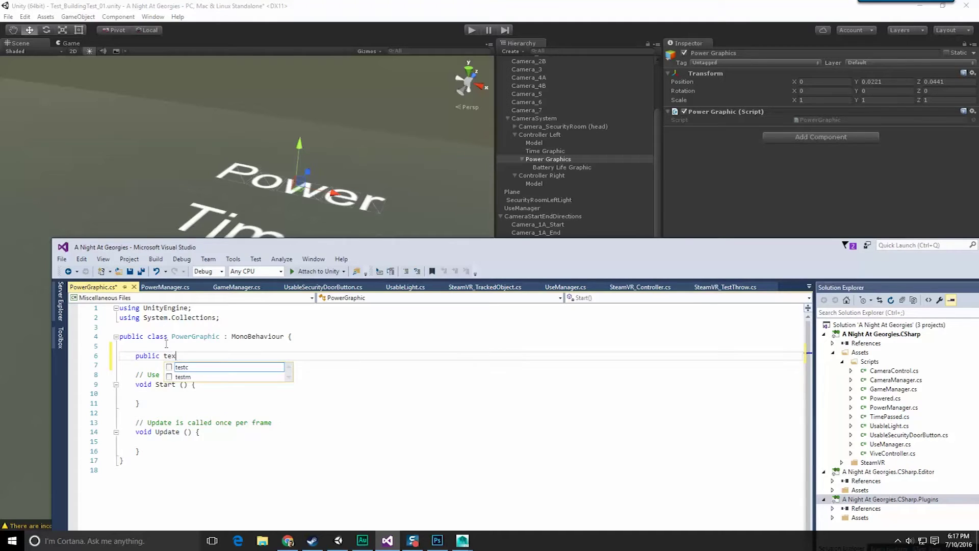
key(BackSpace)
text(Text)
key(BackSpace)
key(BackSpace)
key(BackSpace)
key(BackSpace)
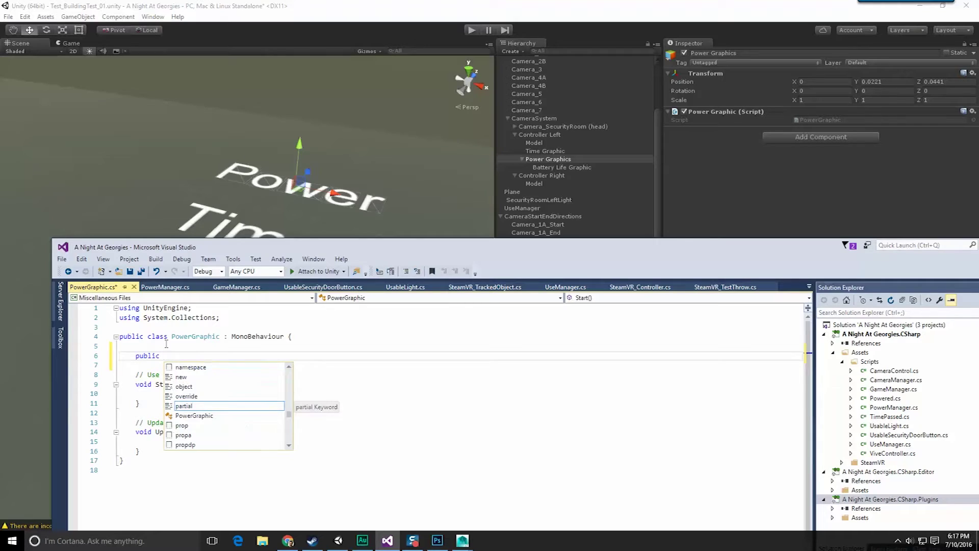
text(TextMes)
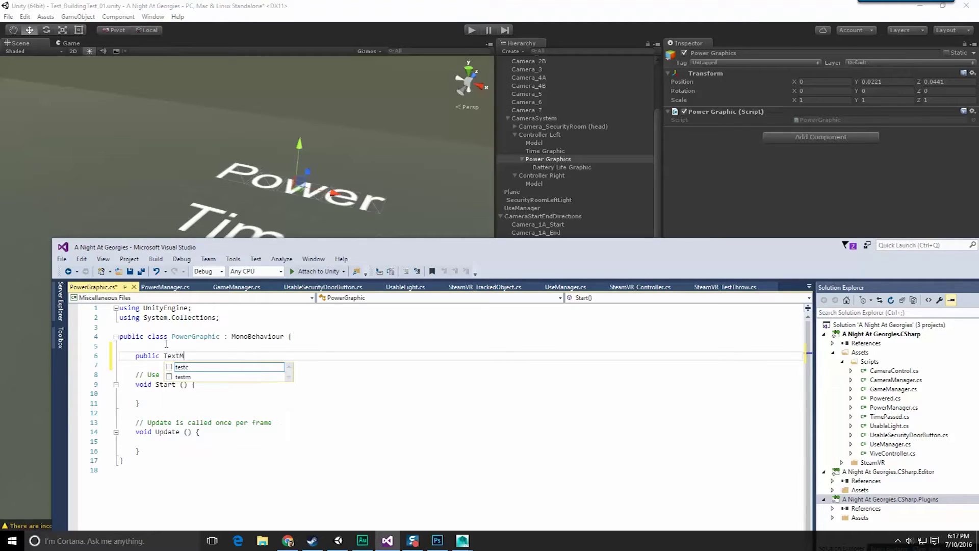
key(BackSpace)
key(BackSpace)
key(BackSpace)
key(BackSpace)
key(BackSpace)
key(BackSpace)
key(BackSpace)
key(Escape)
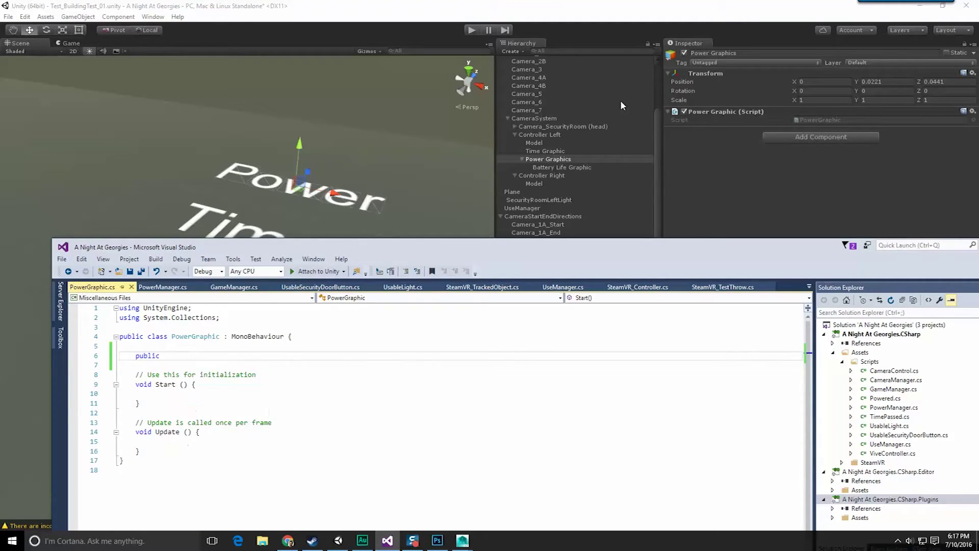
Close Visual Studio and reopen the PowerGraphic script from the Power Graphics object's script component in Unity.
drag(811, 244, 583, 253)
click(792, 257)
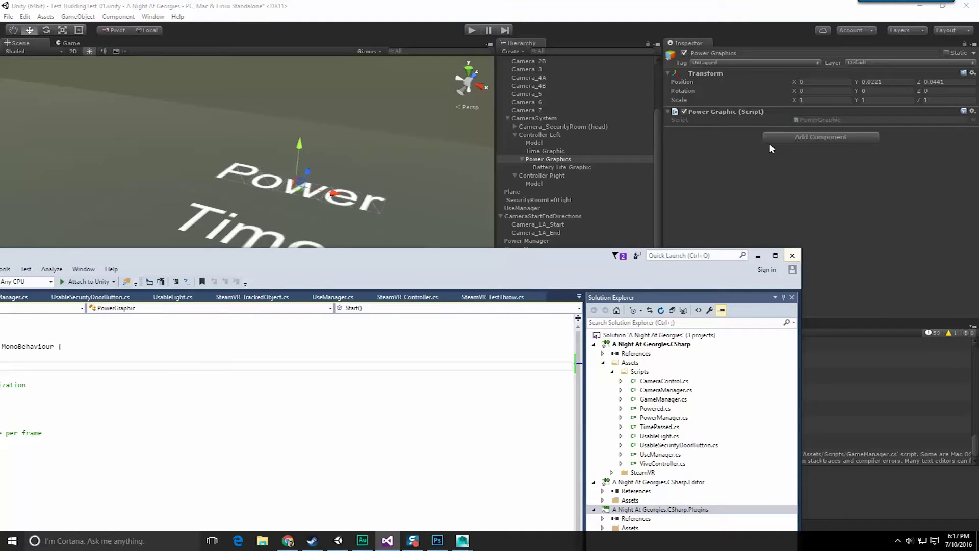
double_click(812, 119)
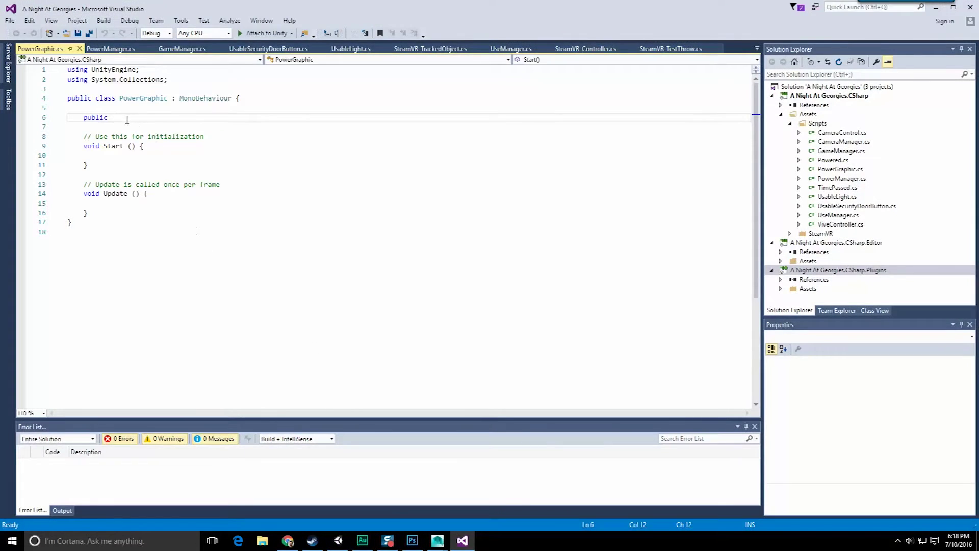
Complete the field declaration as public TextMesh text; and save the script.
double_click(127, 118)
click(126, 119)
text(Te)
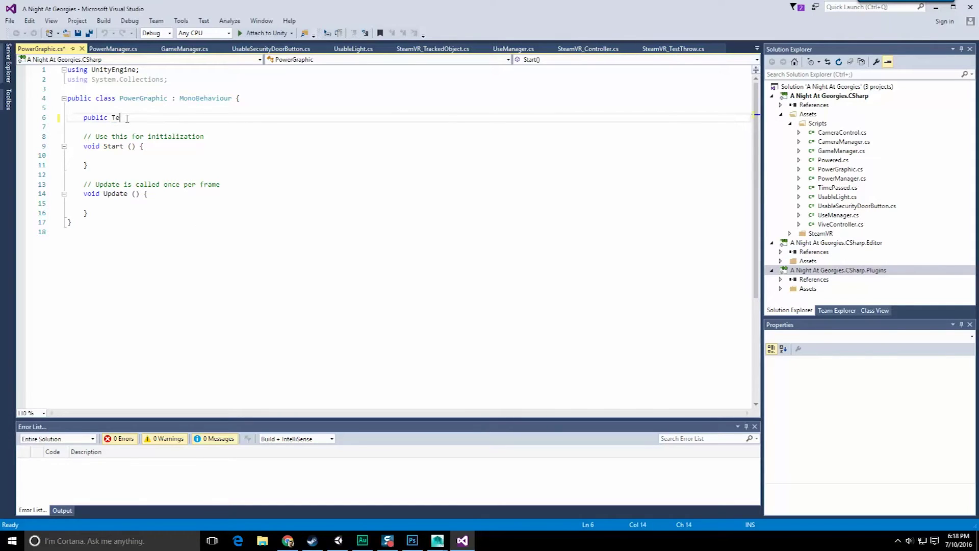
text(xtMes)
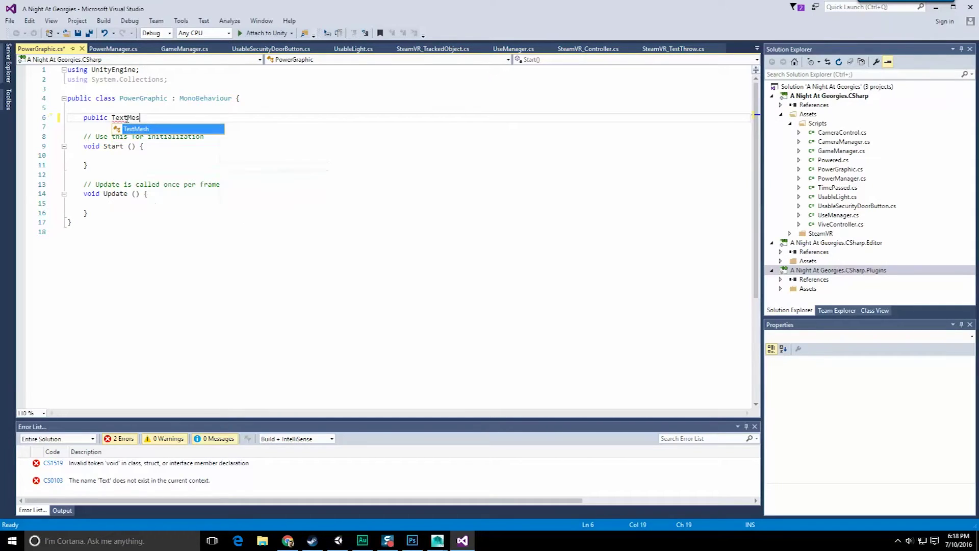
text(h text;)
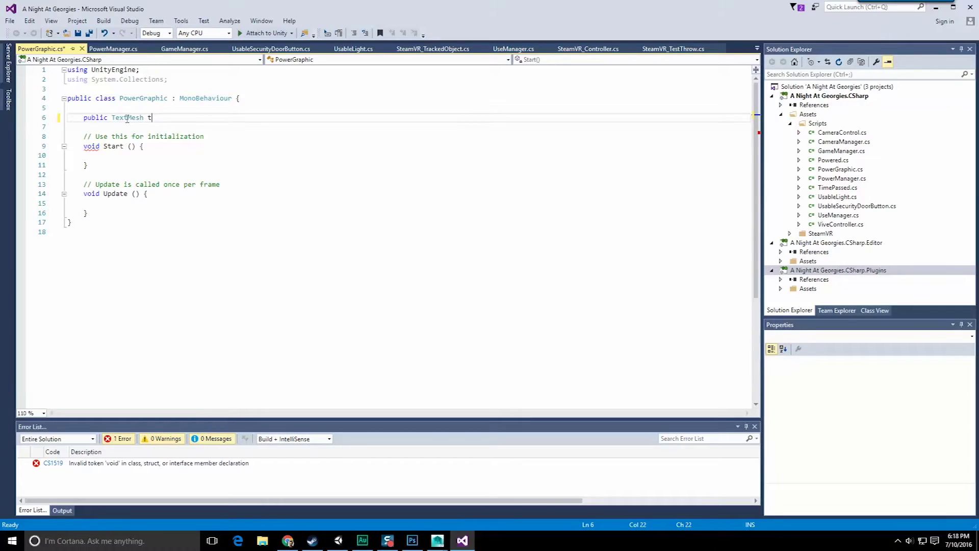
key(ctrl+s)
Inside Update, add PowerManager pm = PowerManager.Instance; and save the script.
key(Return)
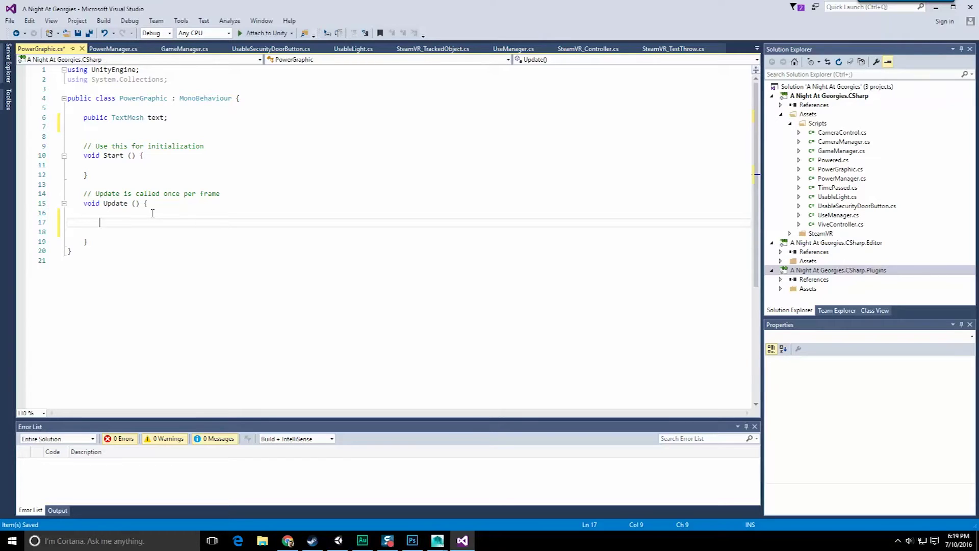
text(PowerMan)
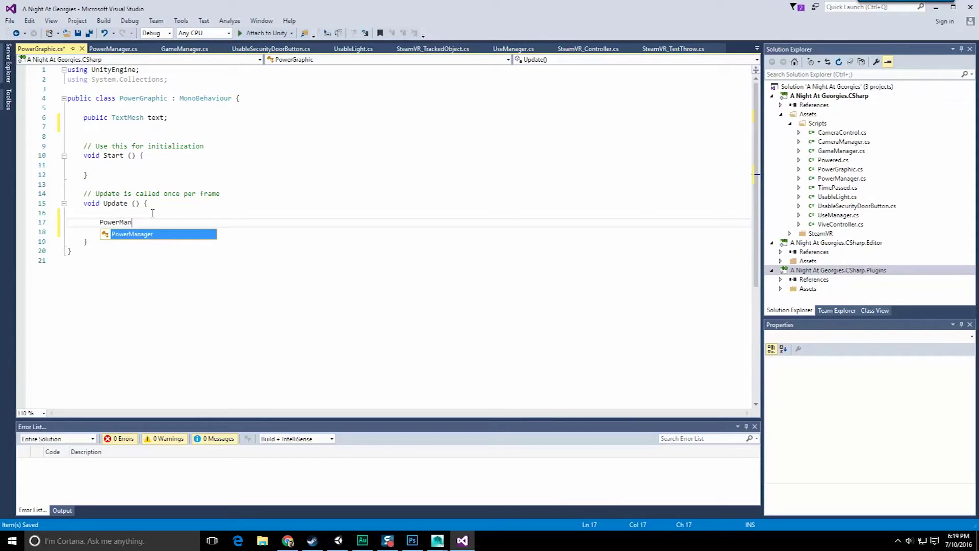
text(ager pm )
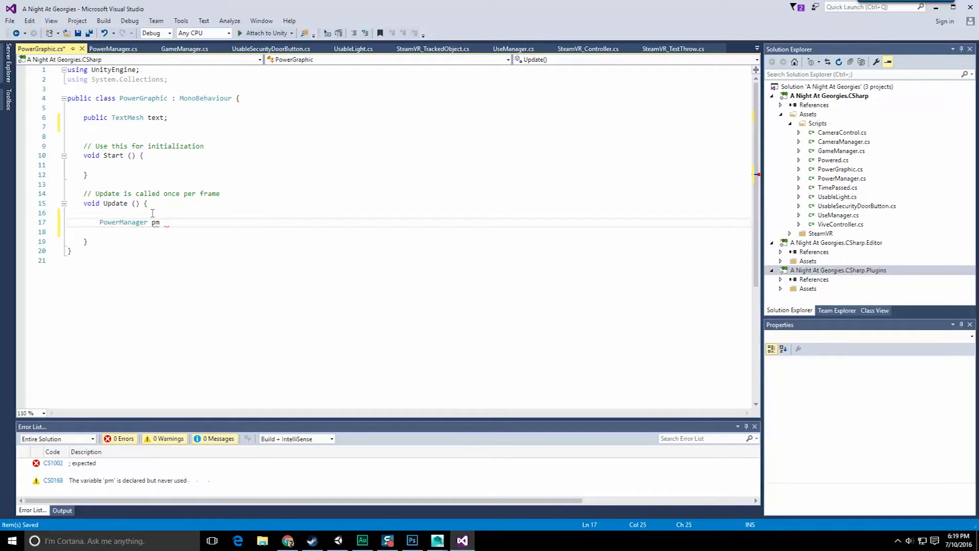
text(= )
text(PowerM)
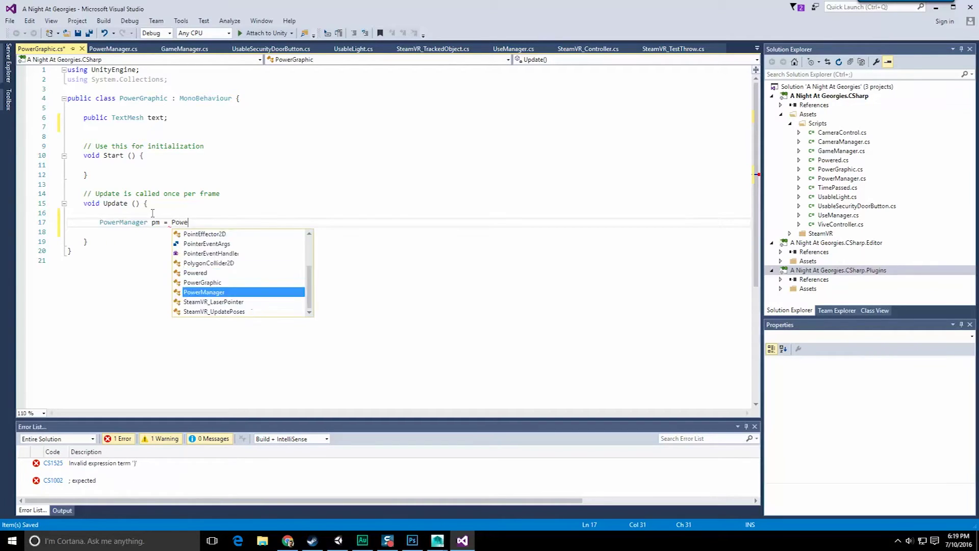
text(anager.I)
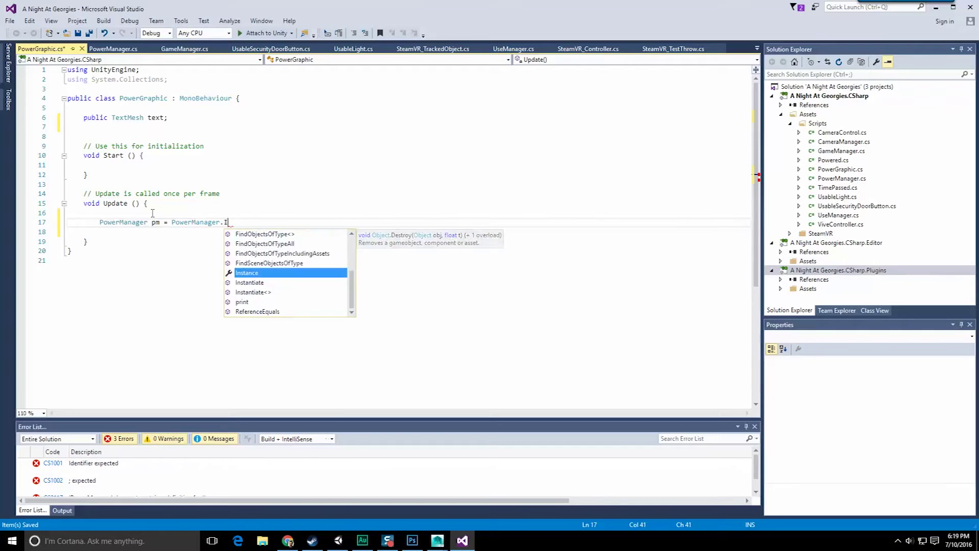
key(Tab)
text(;)
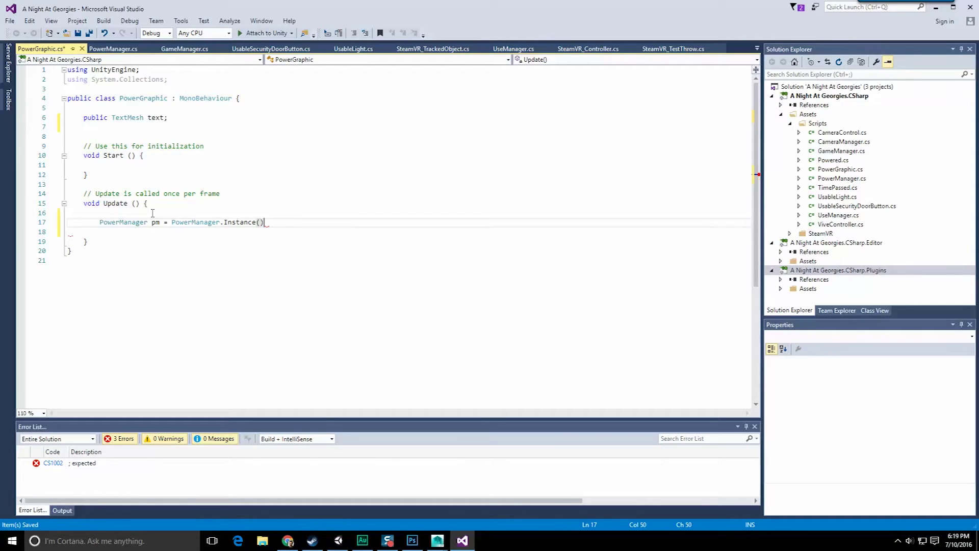
key(ctrl+s)
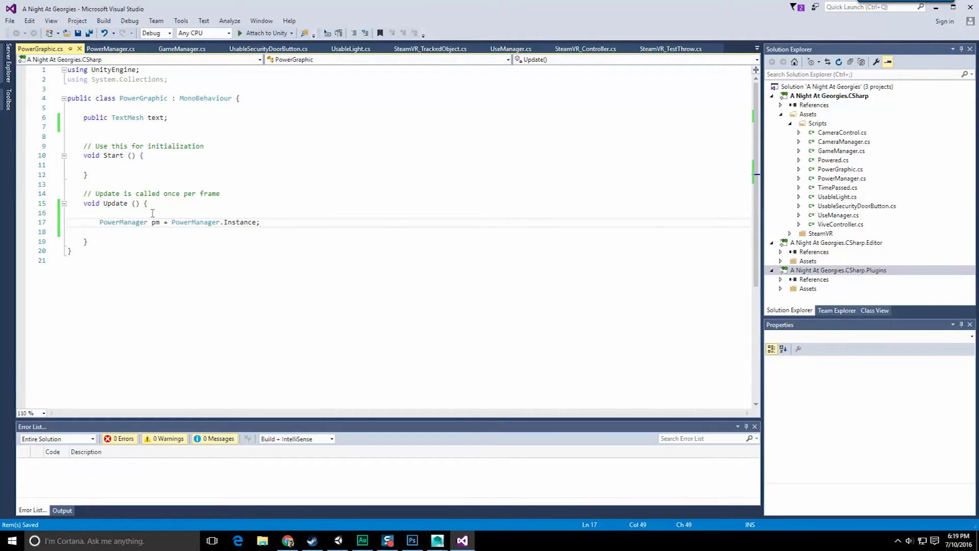
Below the pm declaration in Update, add float charge = pm.Charge; and save the script.
key(Return)
key(Return)
key(Return)
key(Up)
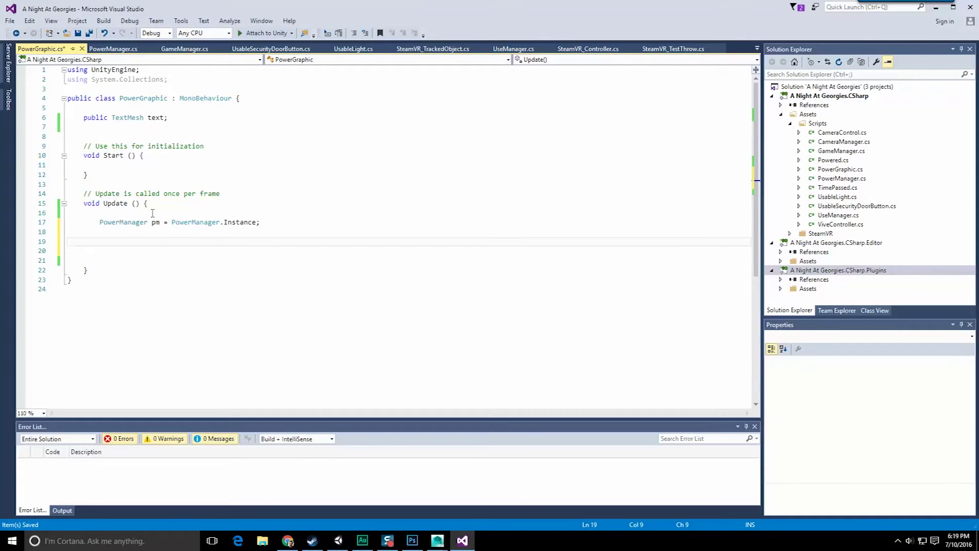
text(pm.)
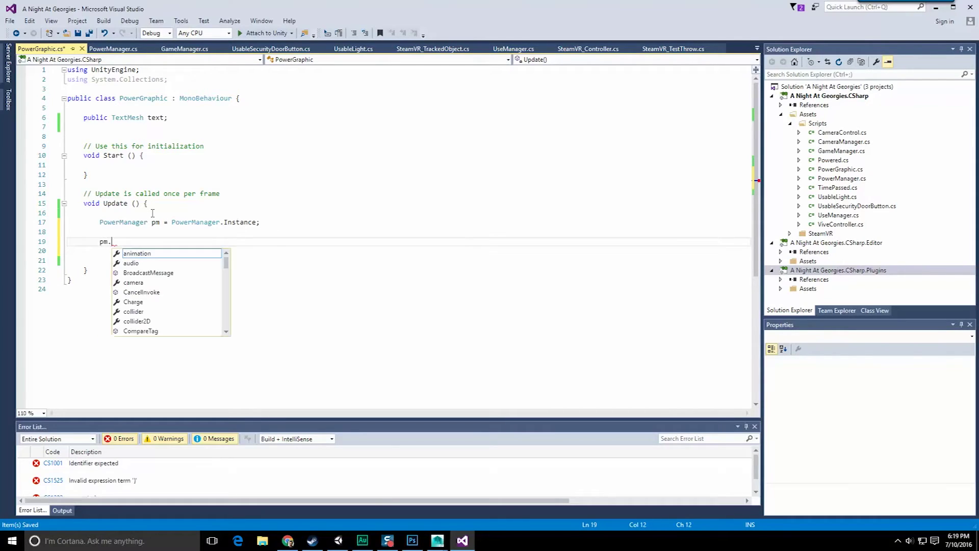
text(ch)
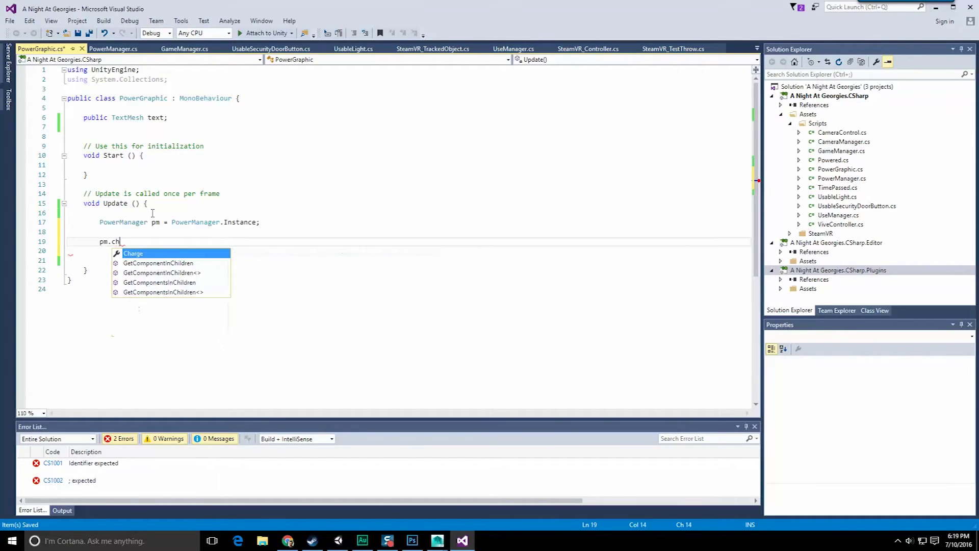
key(Tab)
text(;)
key(ctrl+Left)
key(ctrl+Left)
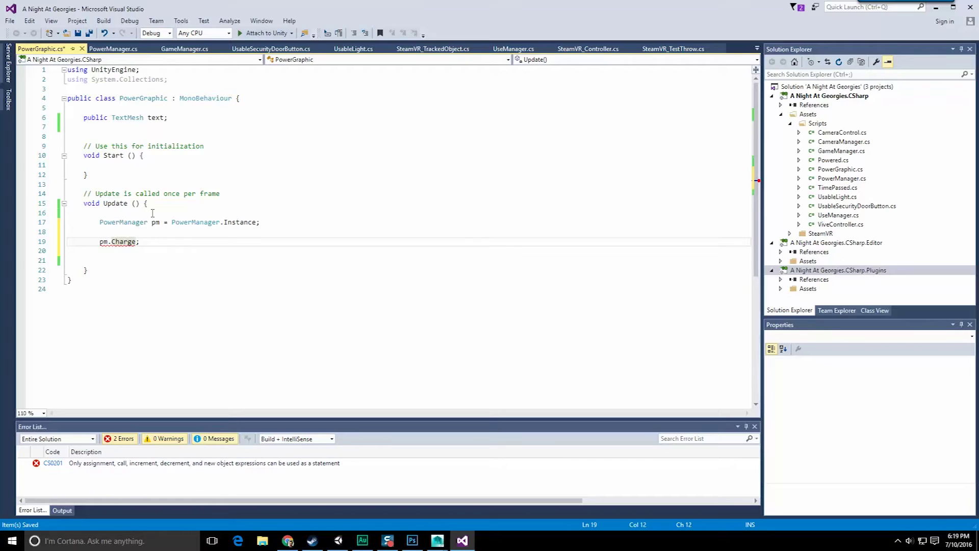
key(Up)
click(100, 242)
text(float charge )
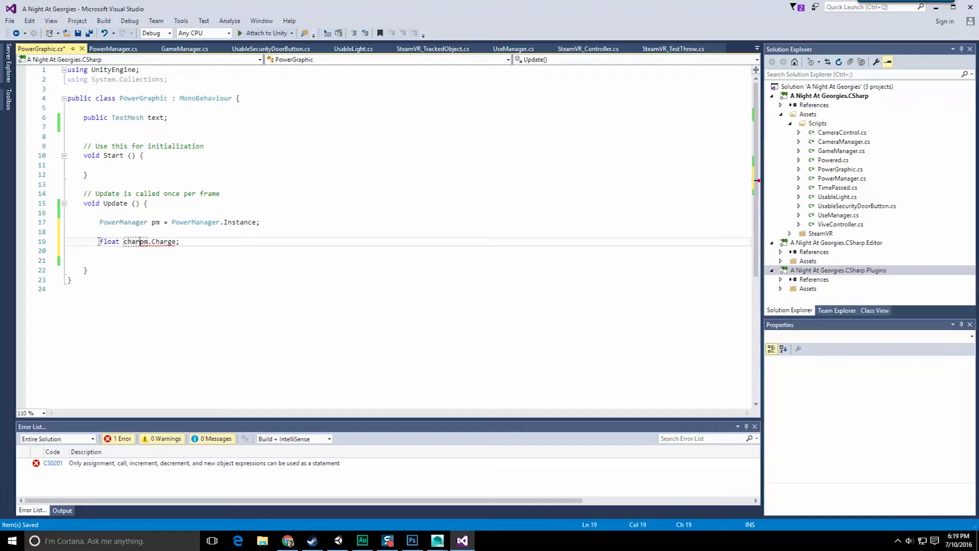
text(=)
click(158, 253)
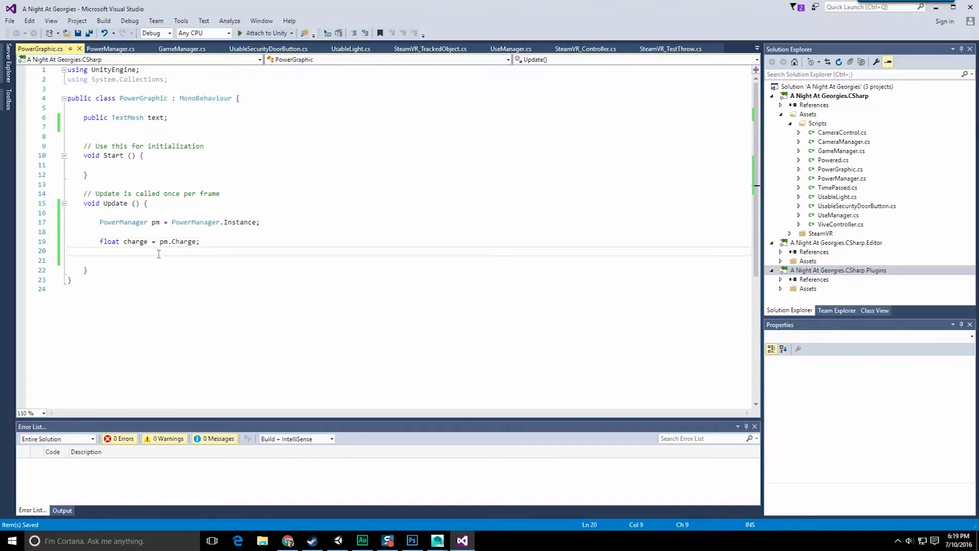
Declare int chargeInteger = (int)charge; below the charge variable in Update.
key(Return)
key(Return)
key(Up)
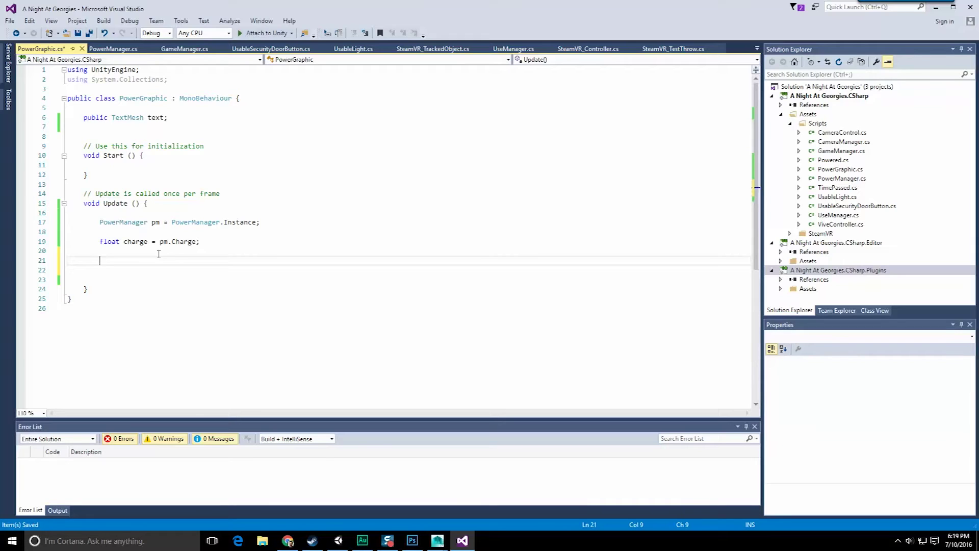
text(int charg)
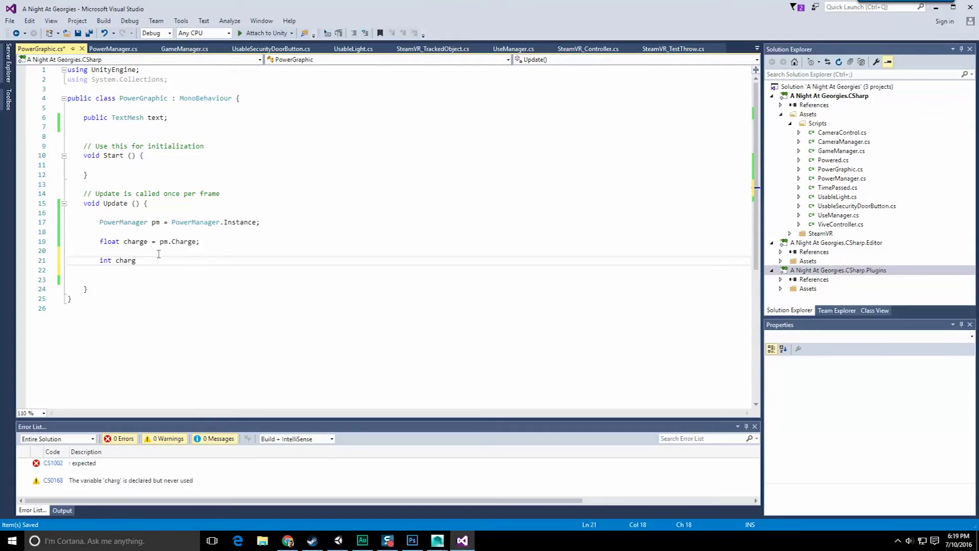
text(eInt)
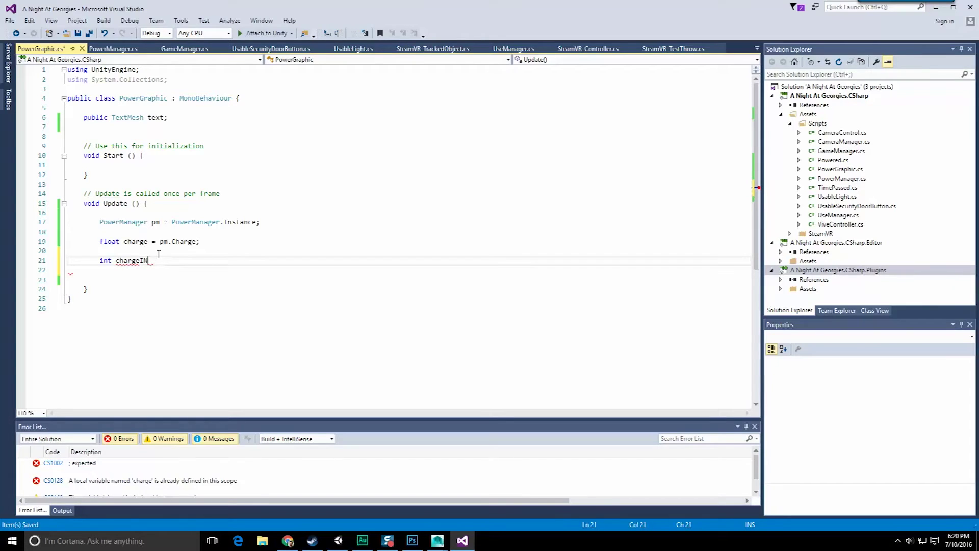
text(eger = c)
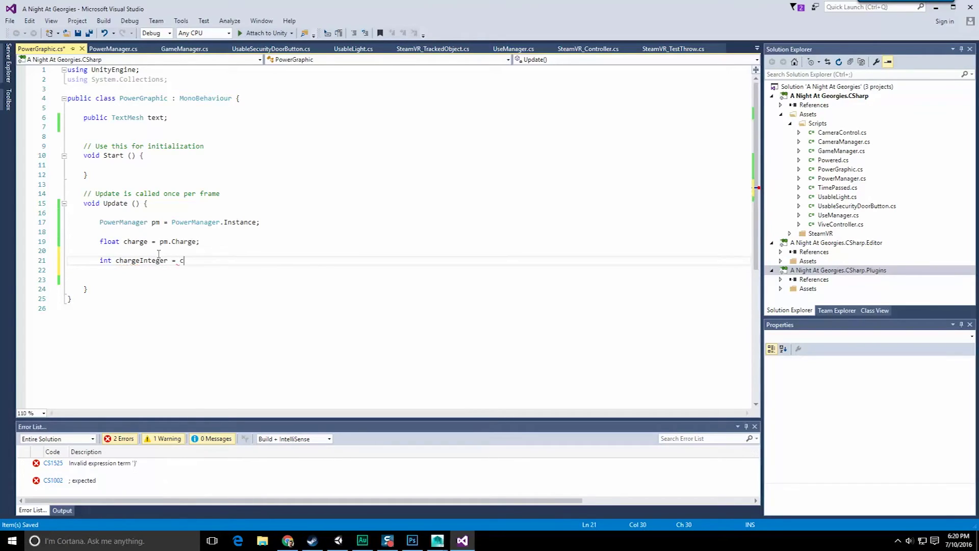
text(harge;)
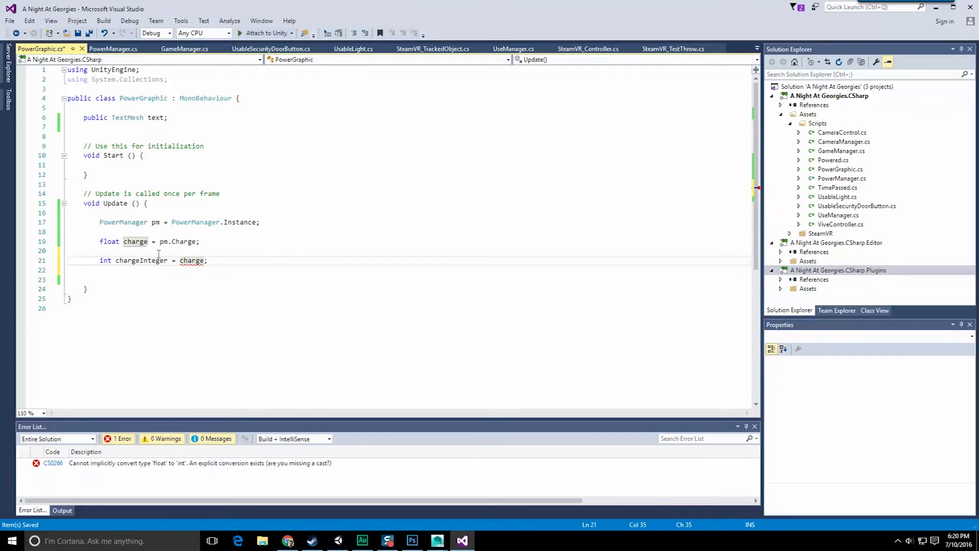
text((int))
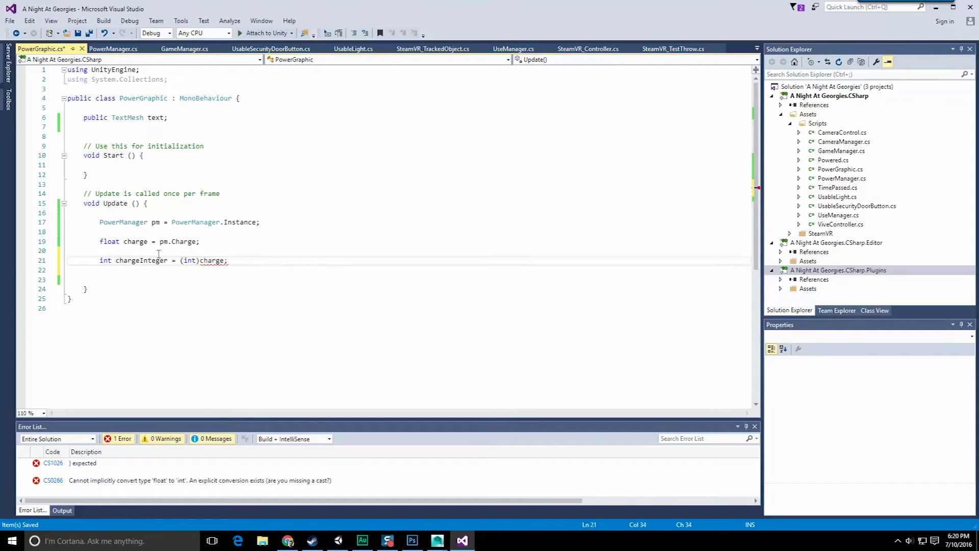
key(Right)
key(Right)
key(Right)
key(Right)
key(Right)
key(Right)
Add a text.text assignment below chargeInteger that uses chargeInteger.ToString(), without the closing semicolon.
key(Return)
key(Return)
key(Return)
key(Up)
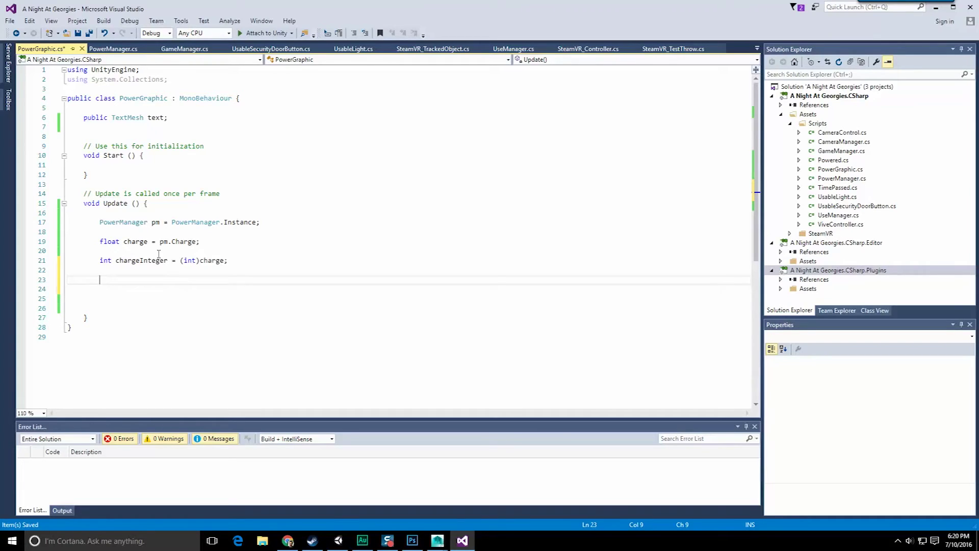
text(text)
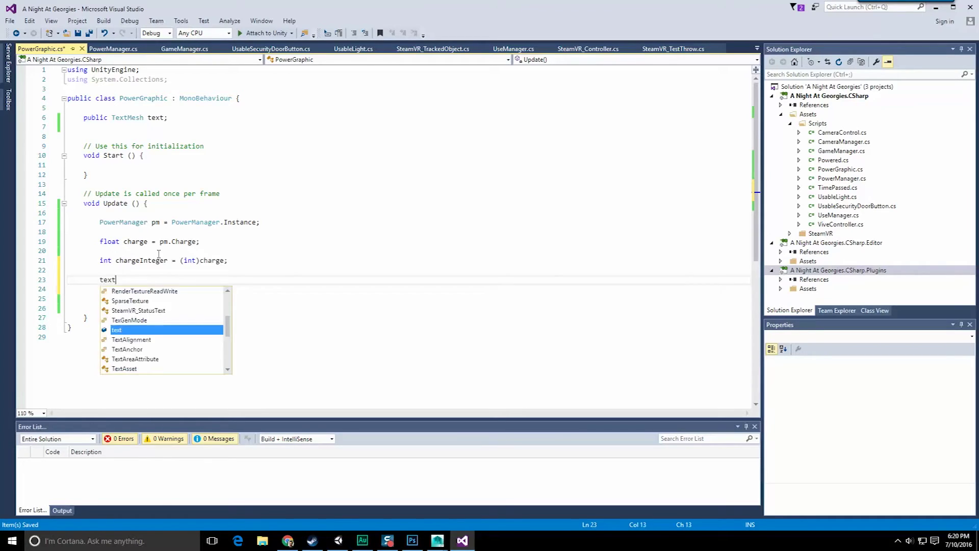
text(.text = )
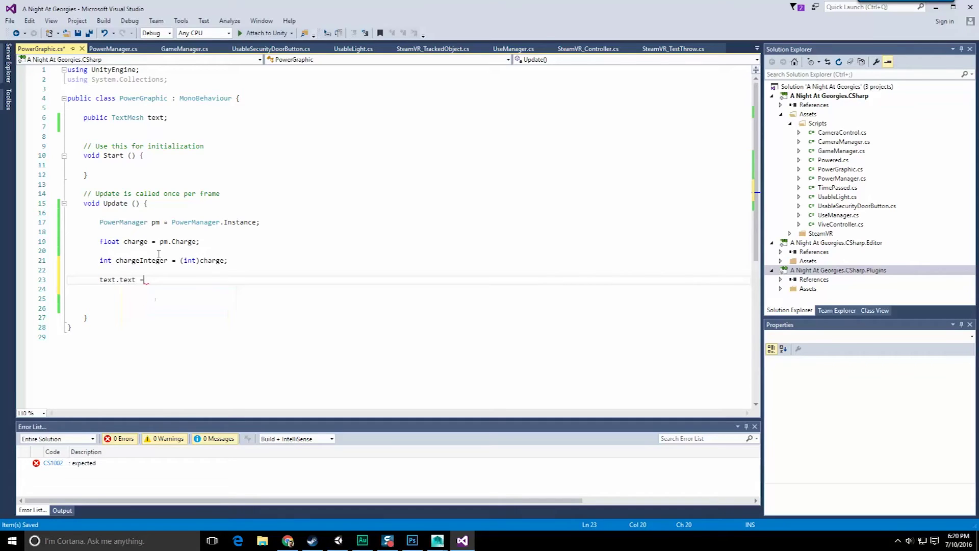
text(char)
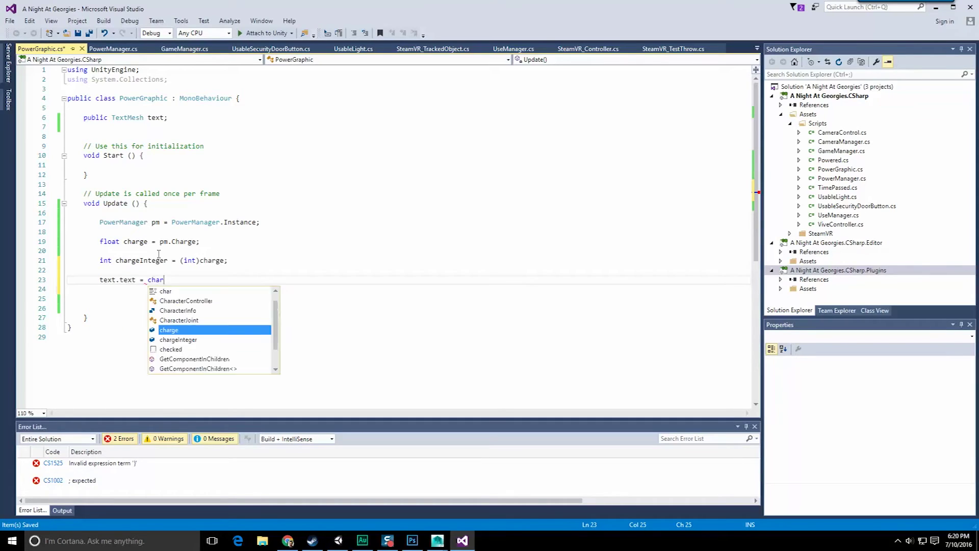
text(g)
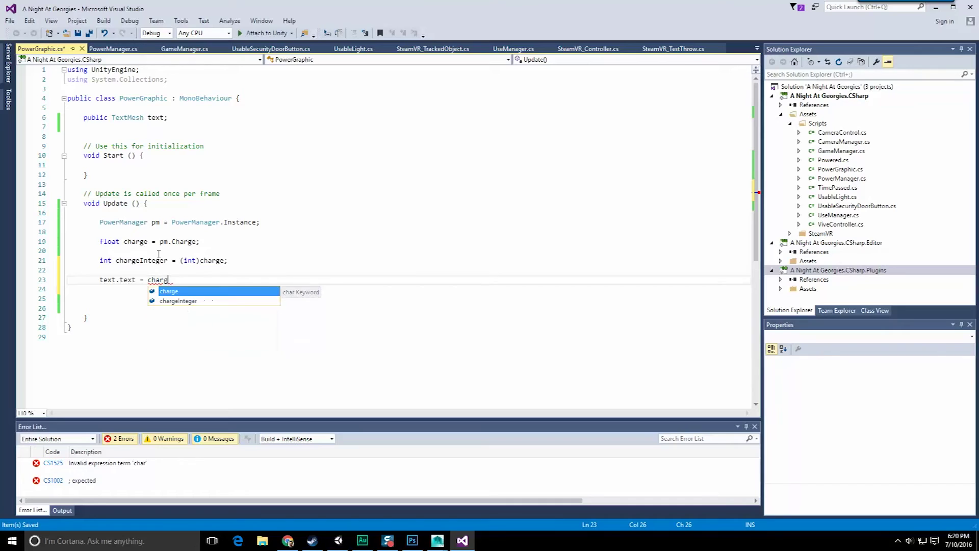
text(eInteger.to)
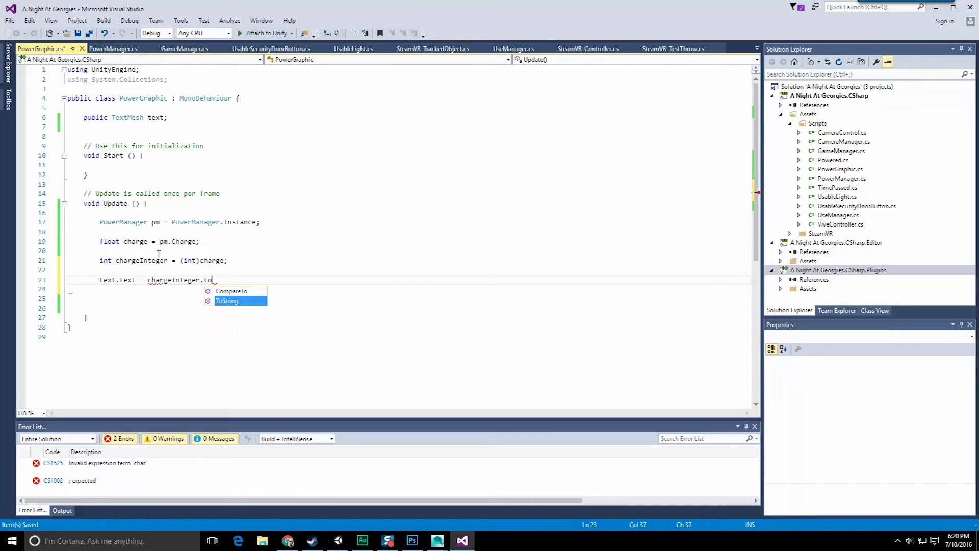
key(Tab)
text(())
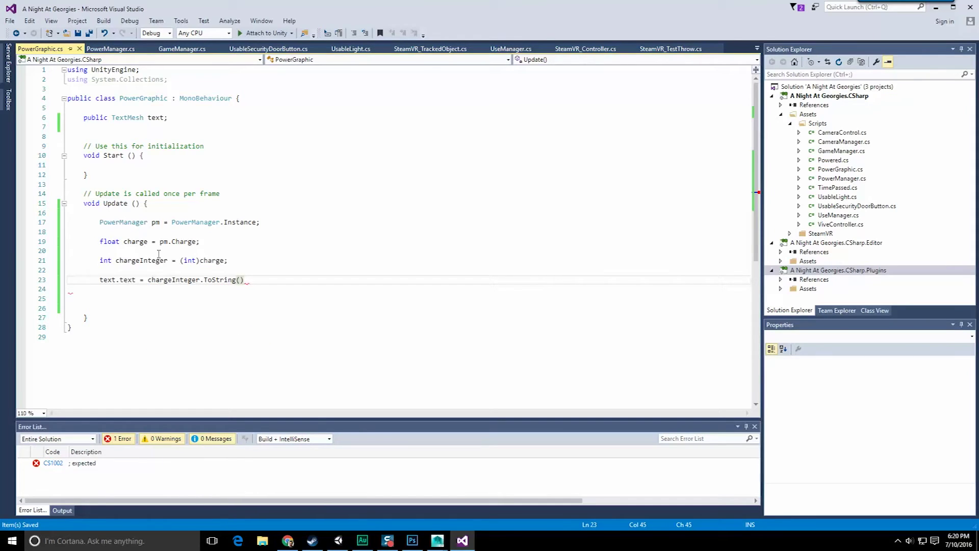
Check the reference power indicator image in Chrome, and complete the assignment as text.text = "Power: " + chargeInteger.ToString() + "%";.
click(288, 543)
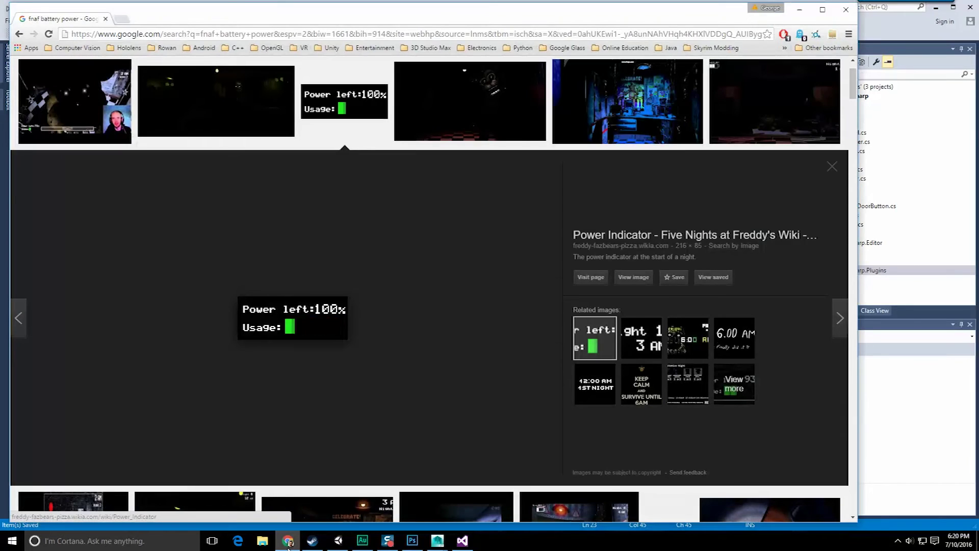
key(alt+Tab)
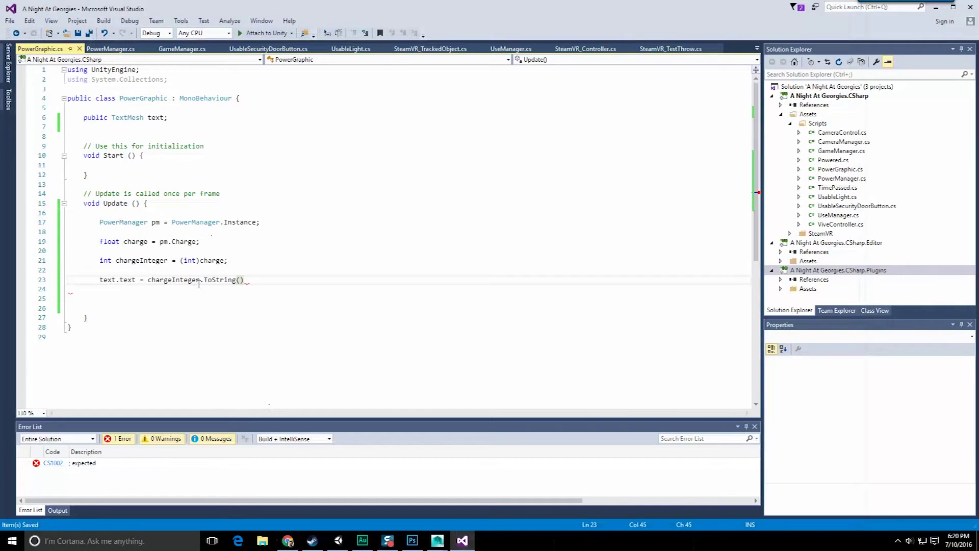
click(147, 280)
text("Power: " +)
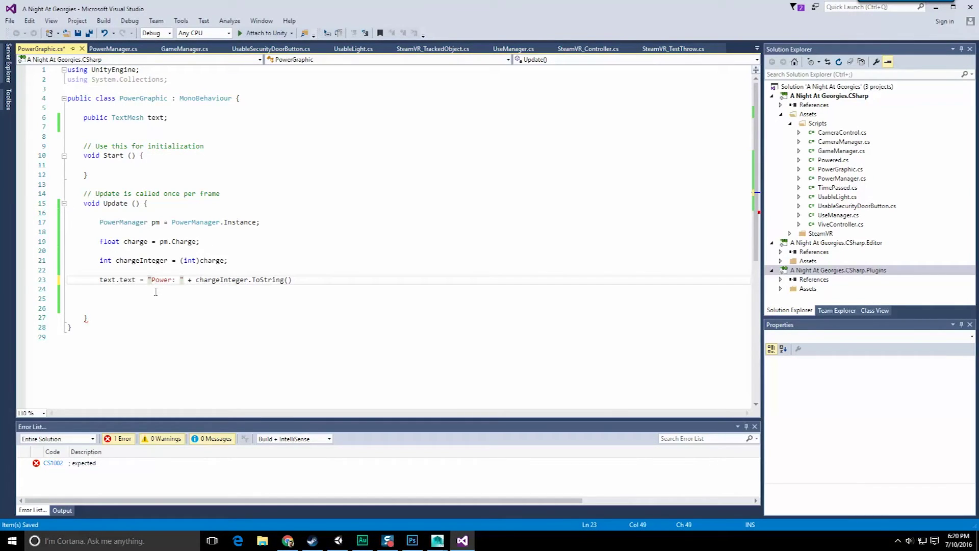
key(End)
text(+ "%";)
click(155, 292)
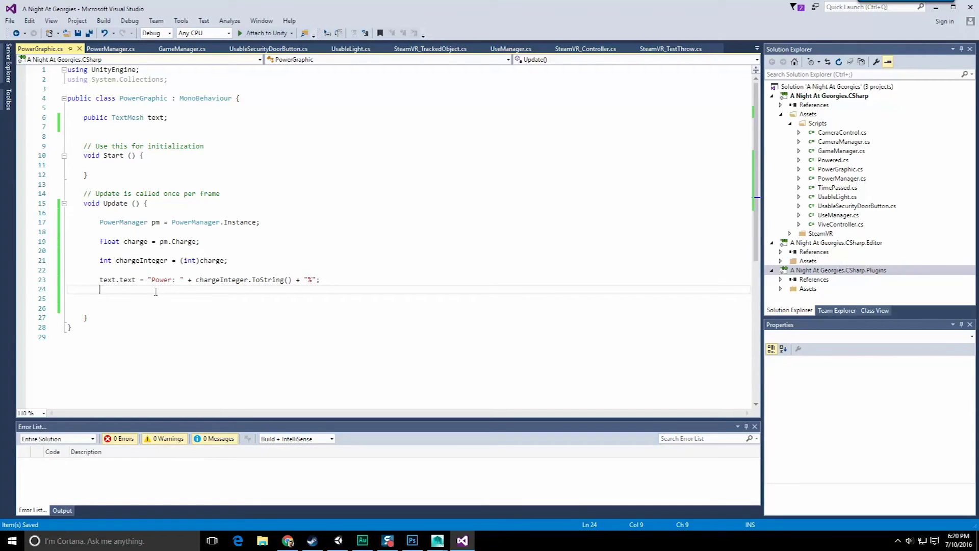
Remove the blank lines after the text.text assignment at the end of Update and save the script.
key(Down)
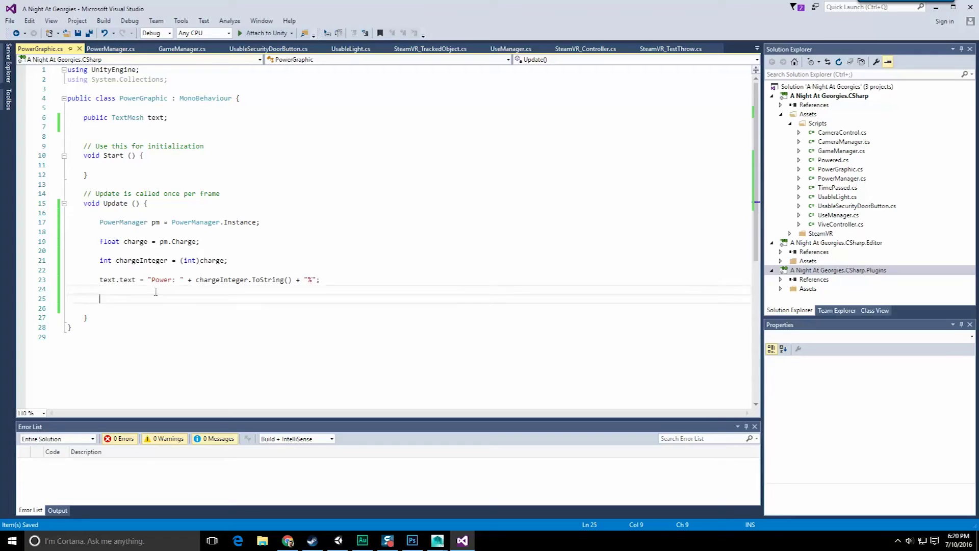
key(Down)
key(BackSpace)
key(BackSpace)
key(BackSpace)
key(BackSpace)
key(BackSpace)
key(BackSpace)
key(BackSpace)
key(BackSpace)
key(BackSpace)
key(BackSpace)
key(BackSpace)
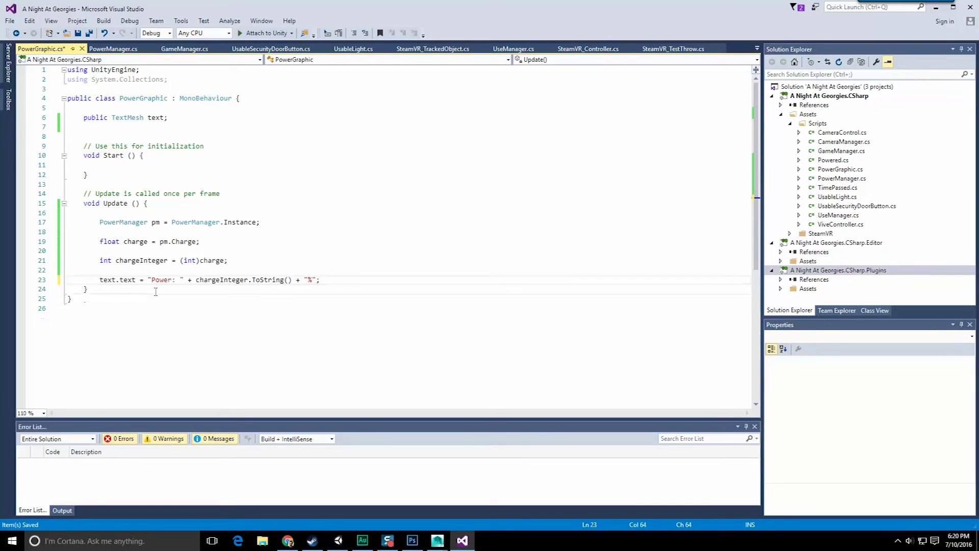
key(ctrl+s)
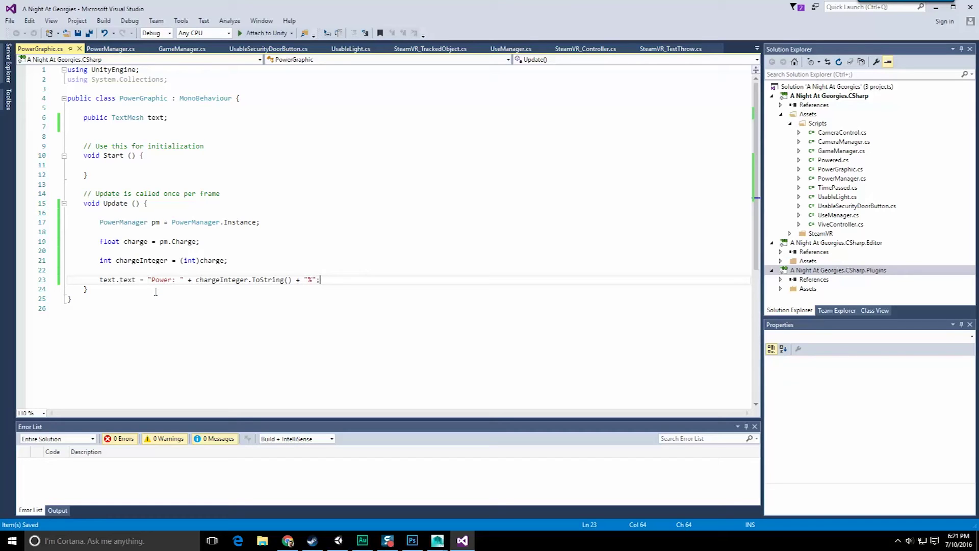
Close Visual Studio and assign Battery Life Graphic to the Text field of the Power Graphics object's script in Unity.
click(970, 7)
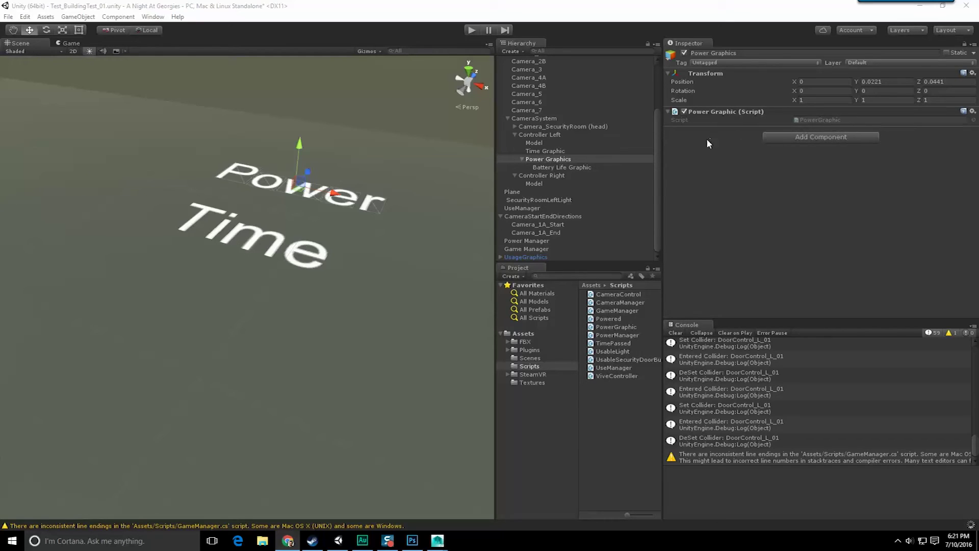
click(561, 167)
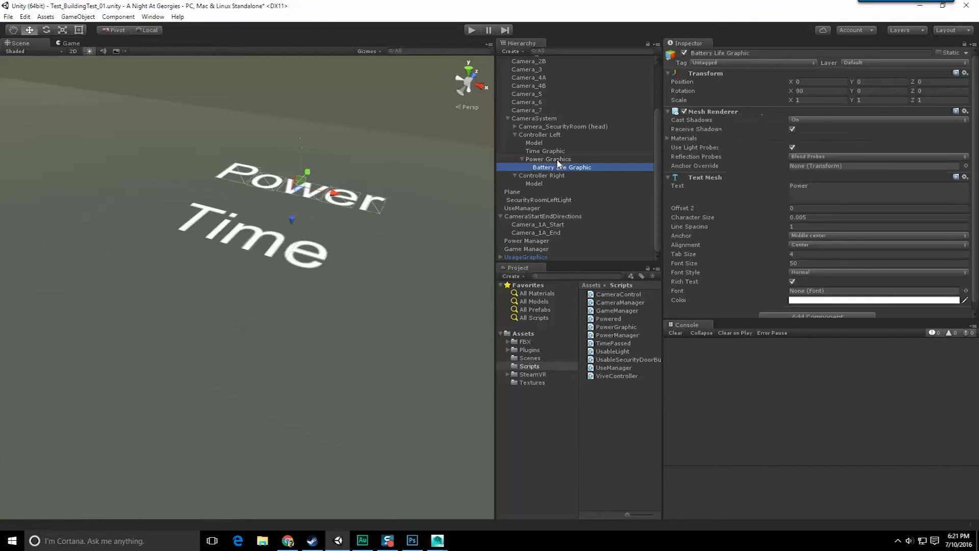
click(559, 159)
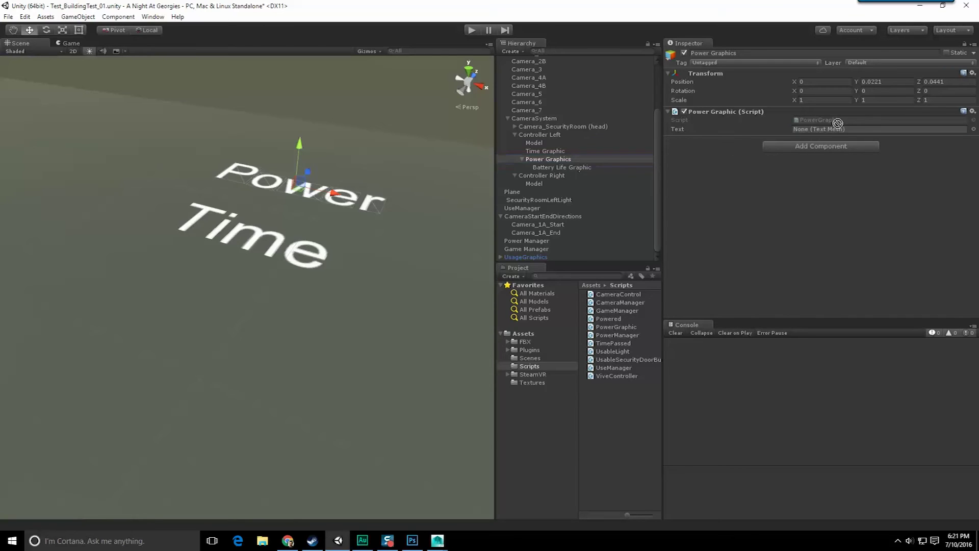
drag(837, 123, 829, 129)
Run the scene in play mode to test the controller's power display, dismissing the SteamVR mirroring displays notice.
click(472, 29)
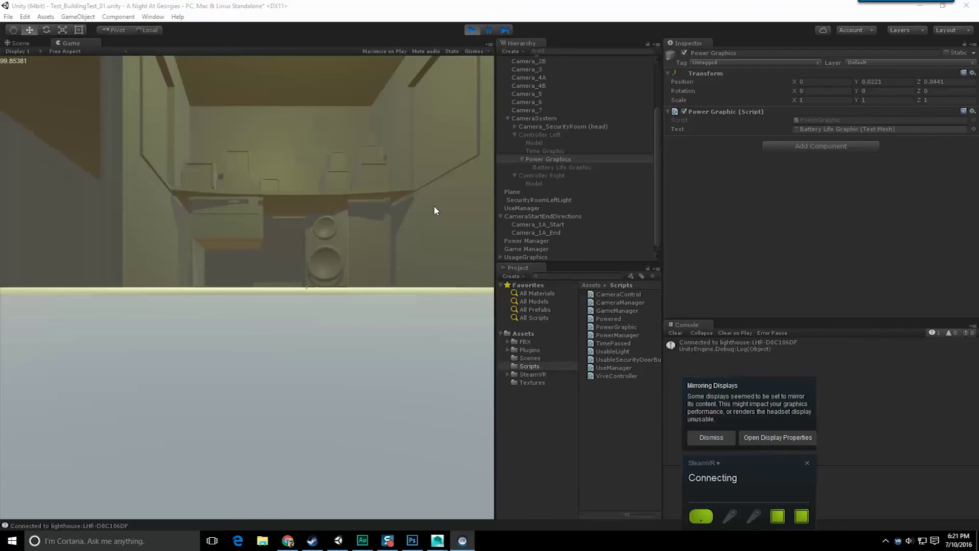
click(712, 437)
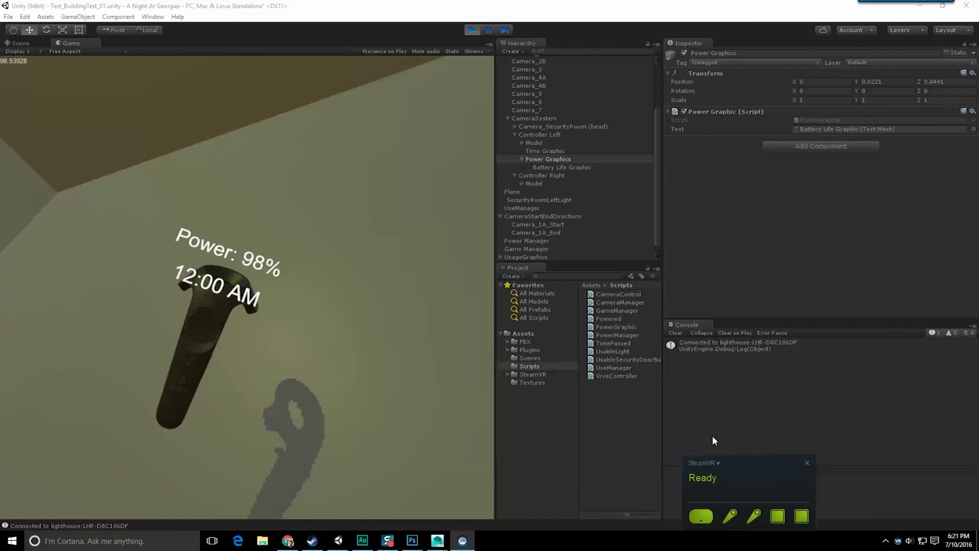